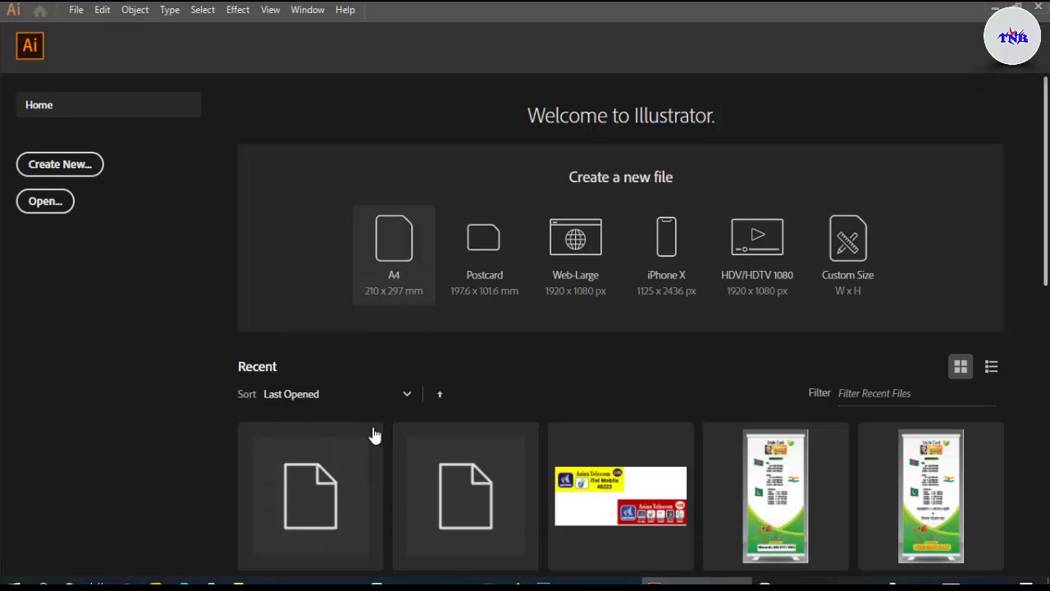
Bring up File Explorer at the vetcor folder holding the Tide image koiojioj.png
left_click(283, 584)
Drag koiojioj.png from the vetcor folder onto the Illustrator artboard
left_click(271, 116)
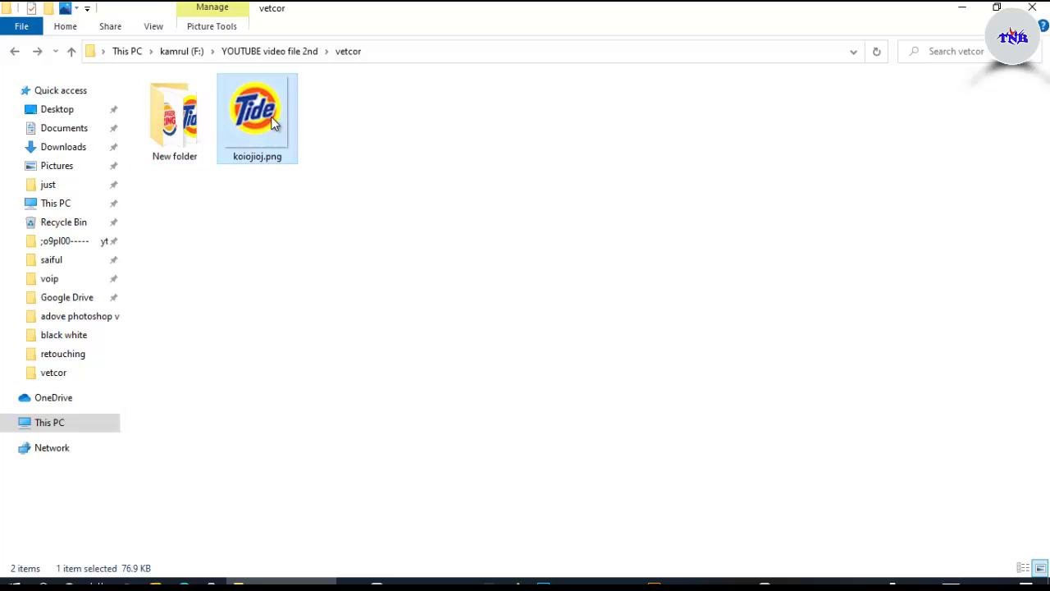
left_click_drag(272, 111, 699, 574)
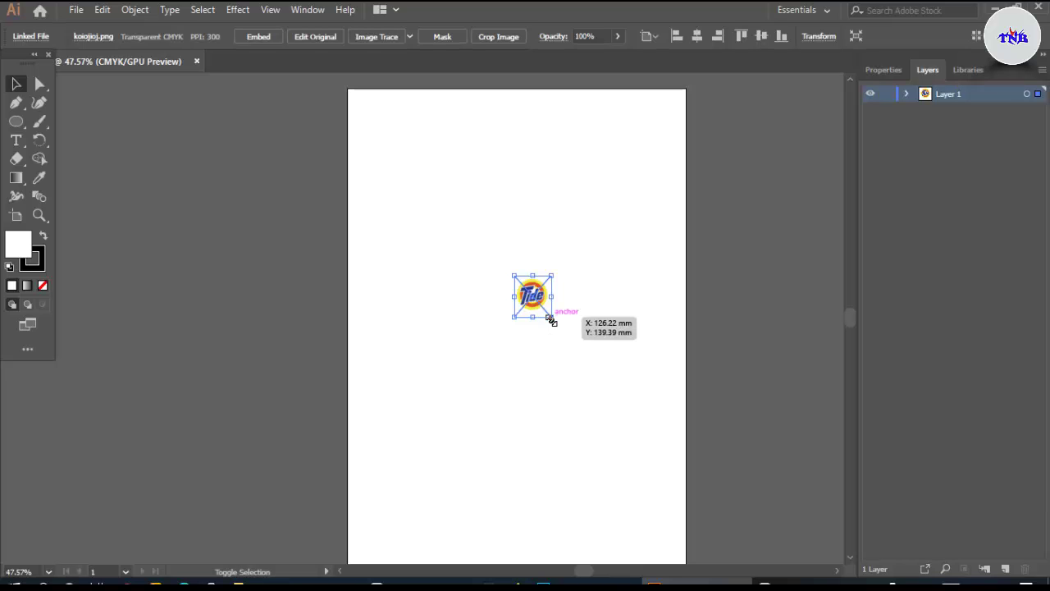
Enlarge the Tide image, inspect its pixels up close, and move it toward the upper left
left_click_drag(551, 318, 672, 454)
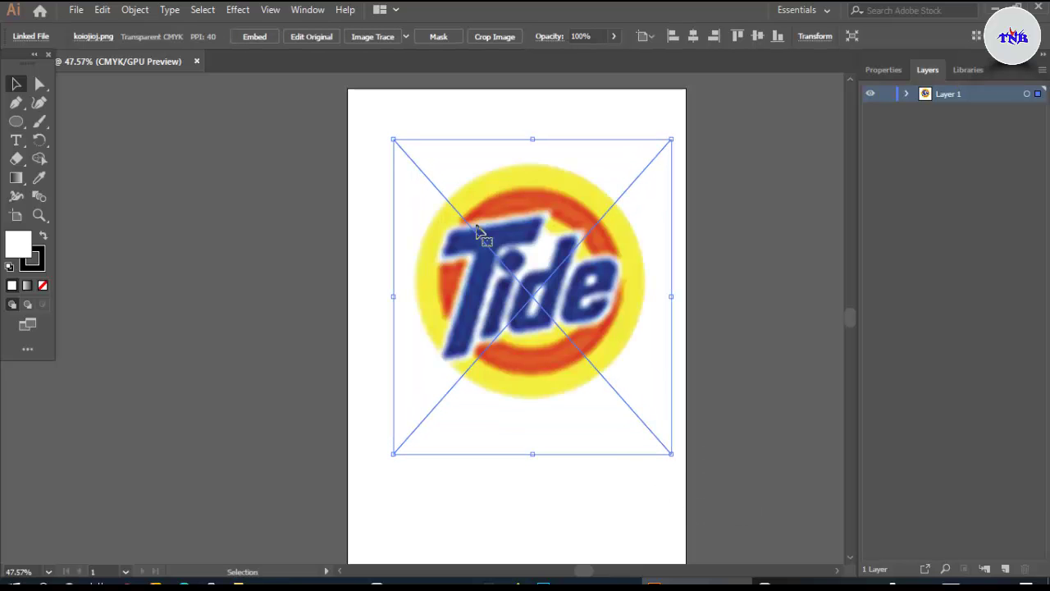
scroll(561, 248, "up", 3, "alt")
scroll(561, 247, "up", 3, "alt")
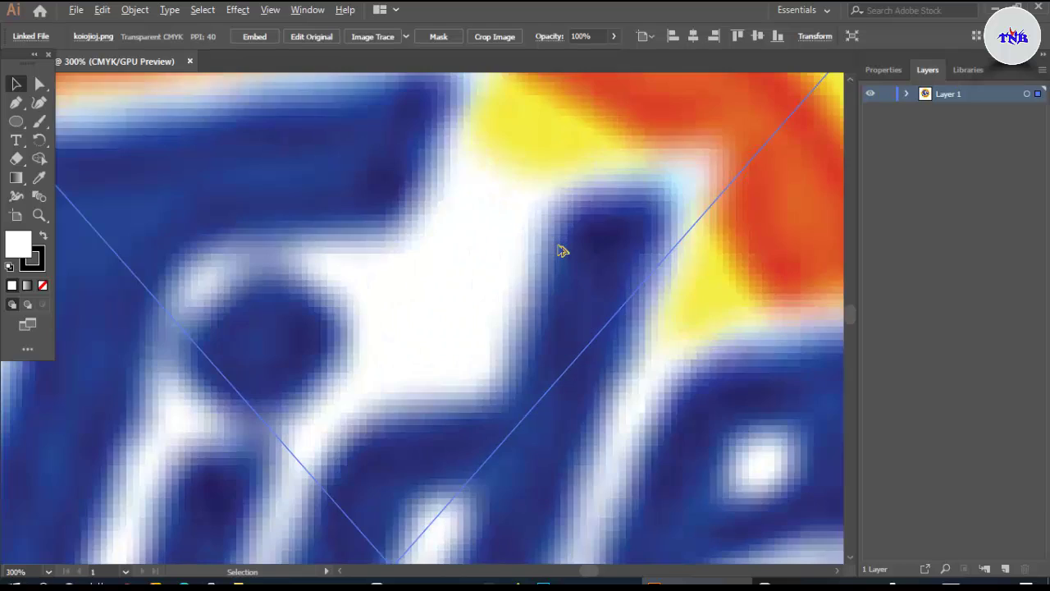
scroll(561, 248, "up", 2, "alt")
scroll(561, 250, "up", 3, "alt")
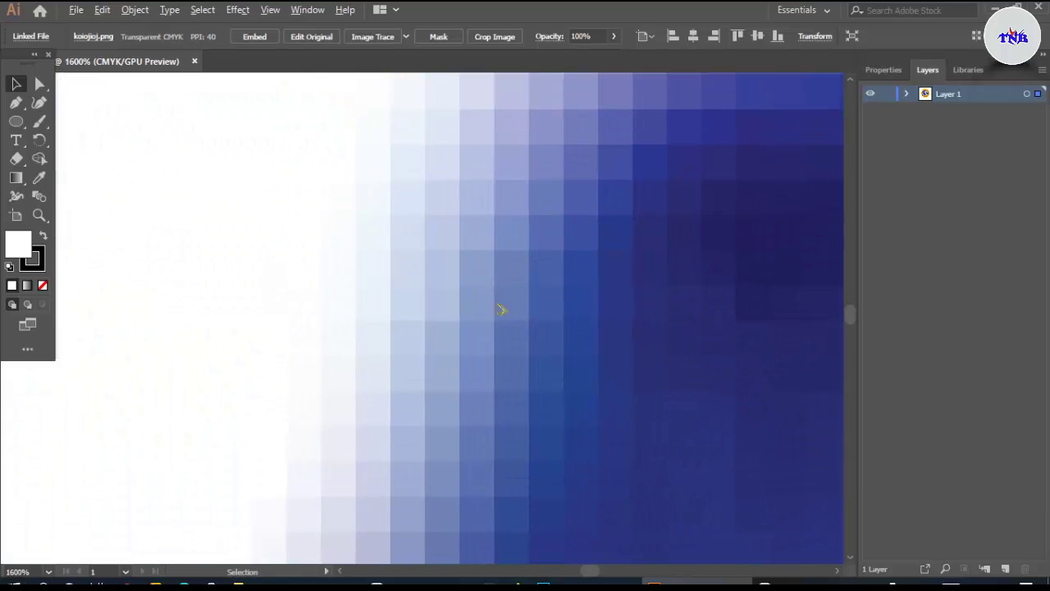
scroll(556, 243, "down", 4, "alt")
scroll(557, 238, "down", 3, "alt")
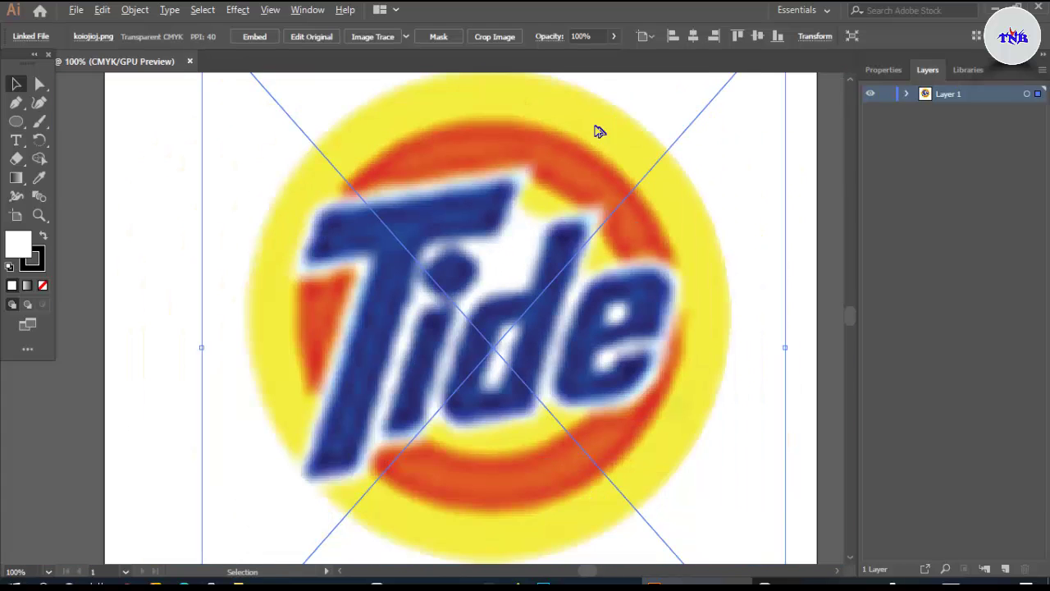
scroll(656, 164, "down", 1, "alt")
scroll(623, 180, "down", 2, "alt")
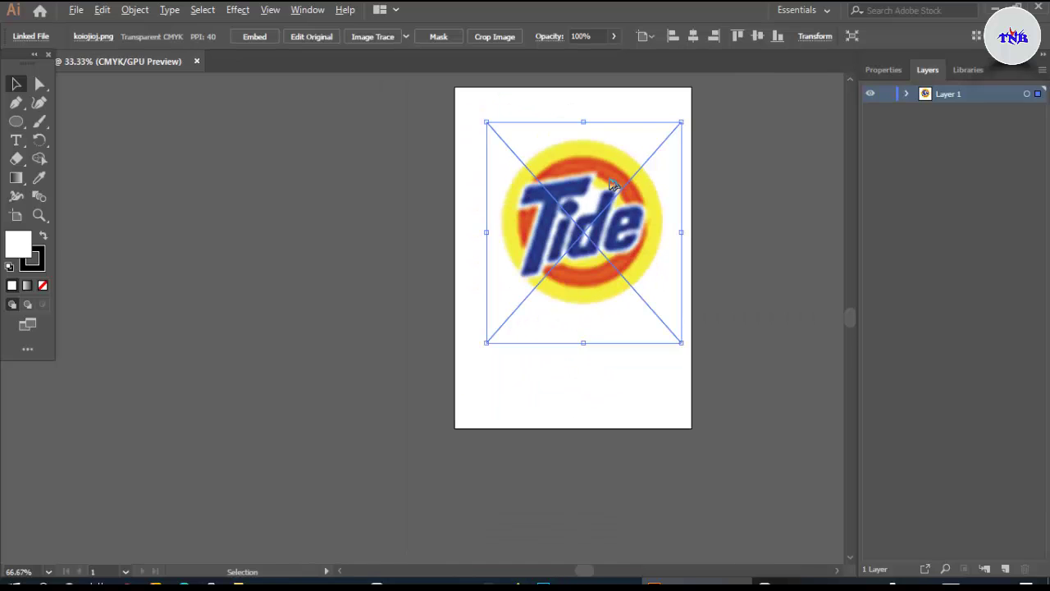
mouse_move(589, 219)
left_mouse_down()
mouse_move(659, 227)
mouse_move(428, 232)
left_mouse_up()
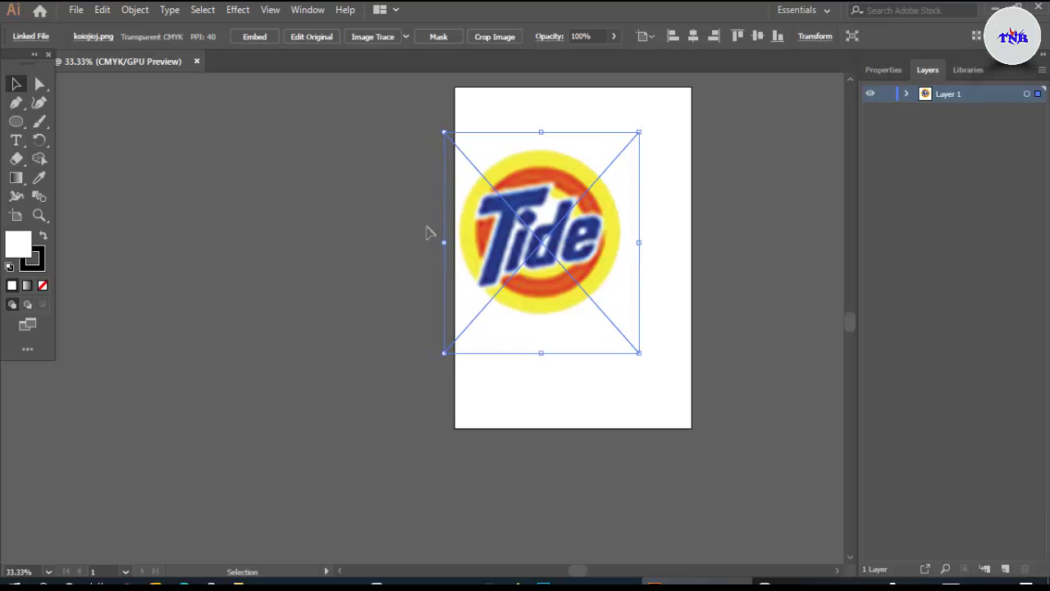
left_click_drag(577, 572, 569, 570)
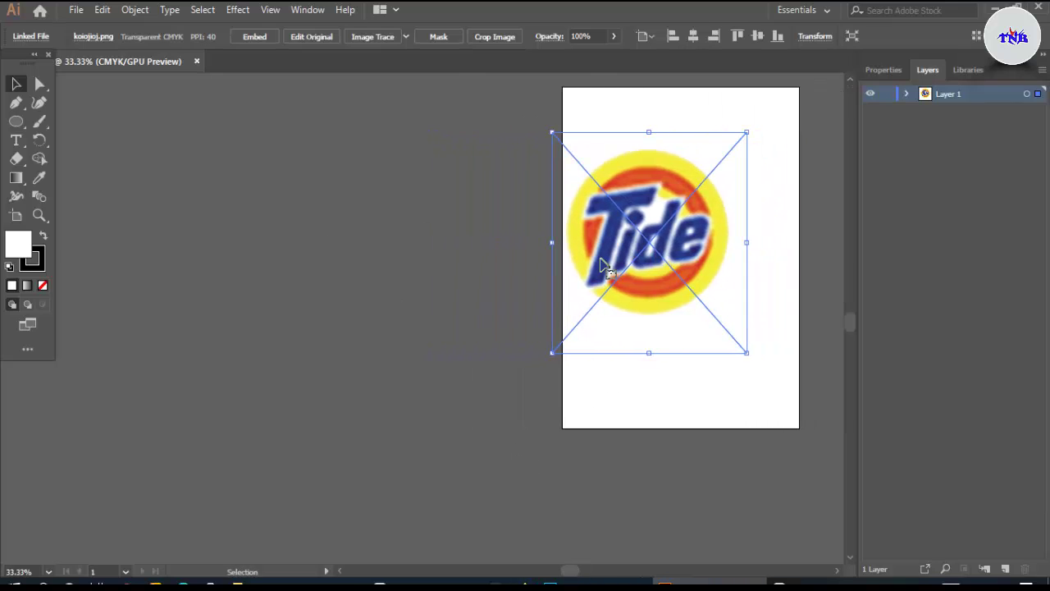
Draw a large circle to the left of the artboard
left_click(16, 120)
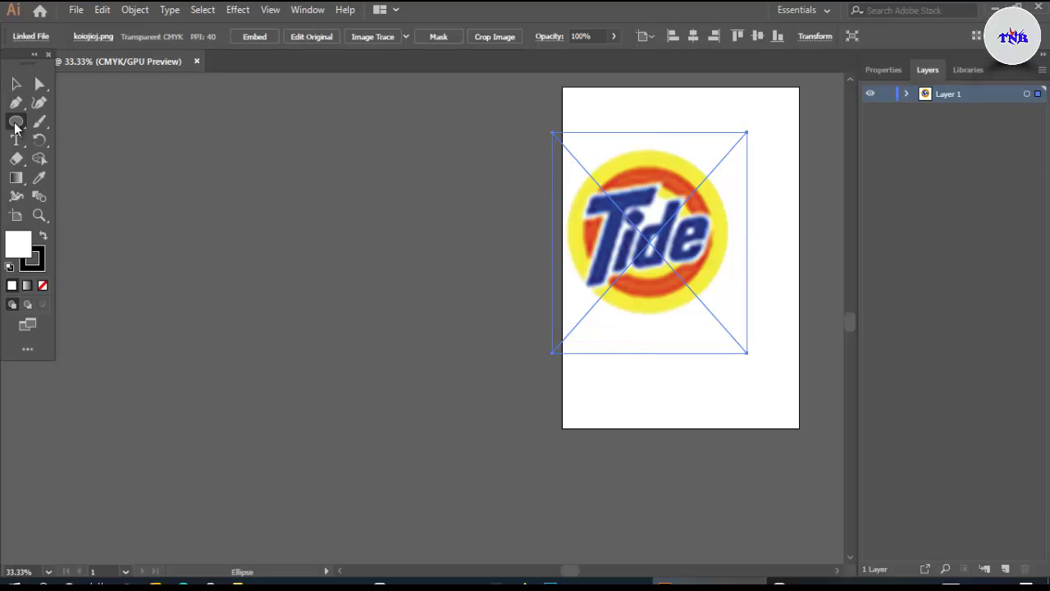
left_click(63, 146)
left_click_drag(252, 170, 366, 344)
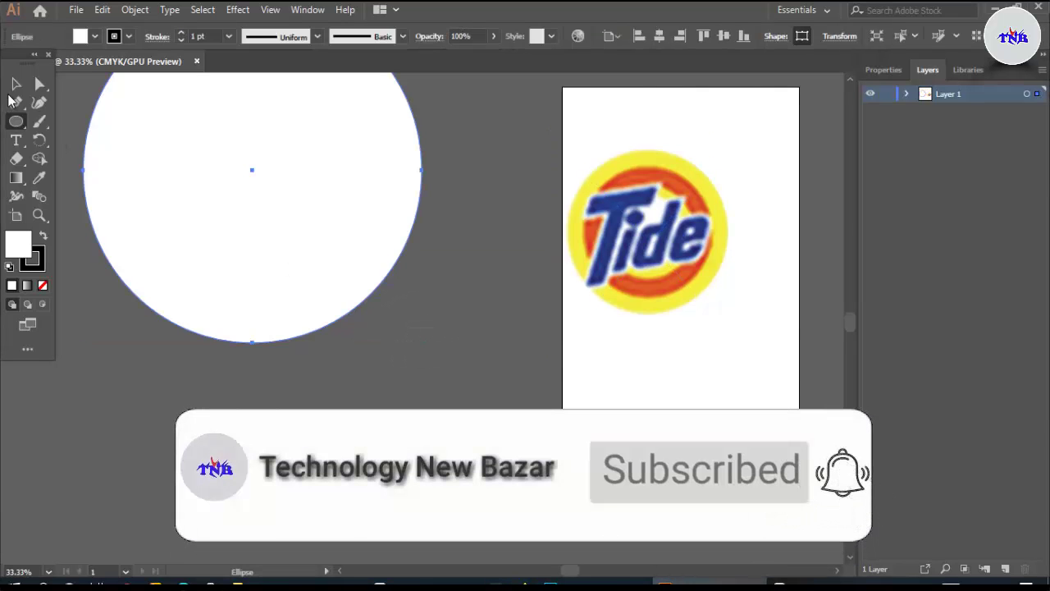
left_click(16, 83)
left_click_drag(258, 169, 309, 246)
scroll(382, 253, "up", 1)
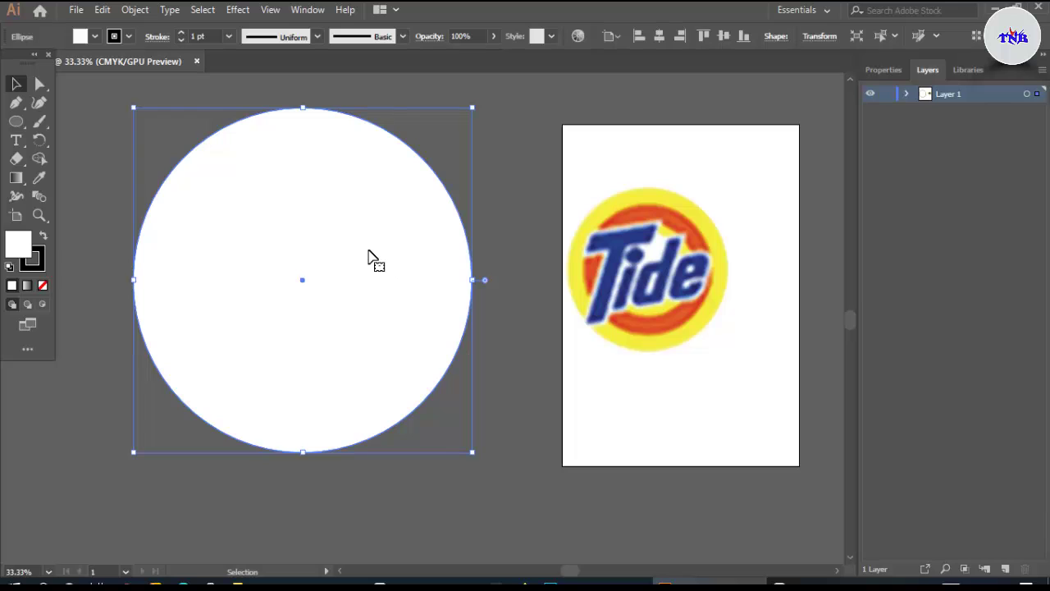
Fill the circle with yellow sampled from the logo and paste a copy in front
left_click(38, 177)
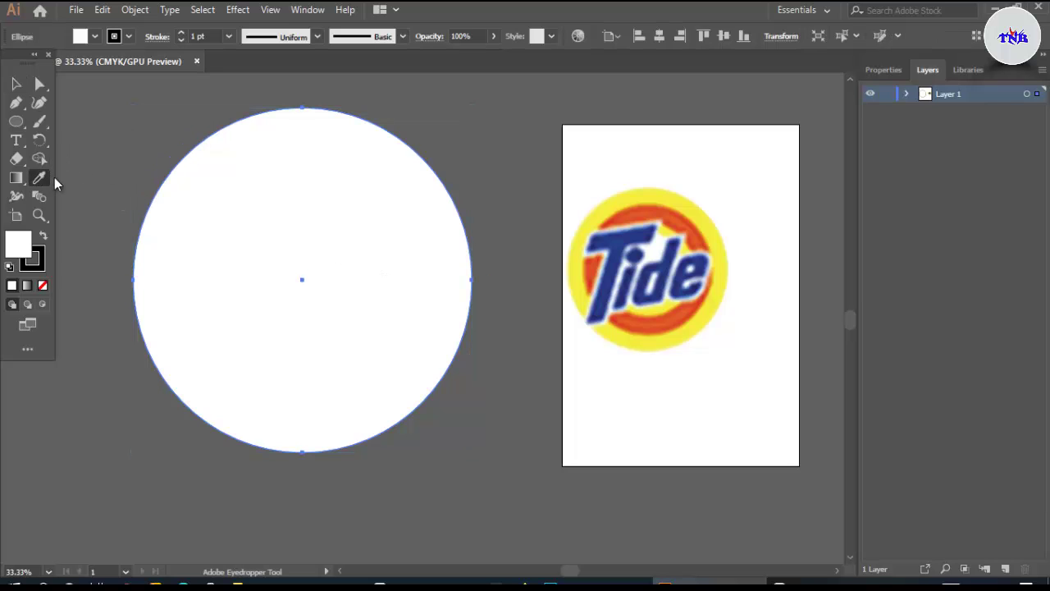
left_click(643, 193)
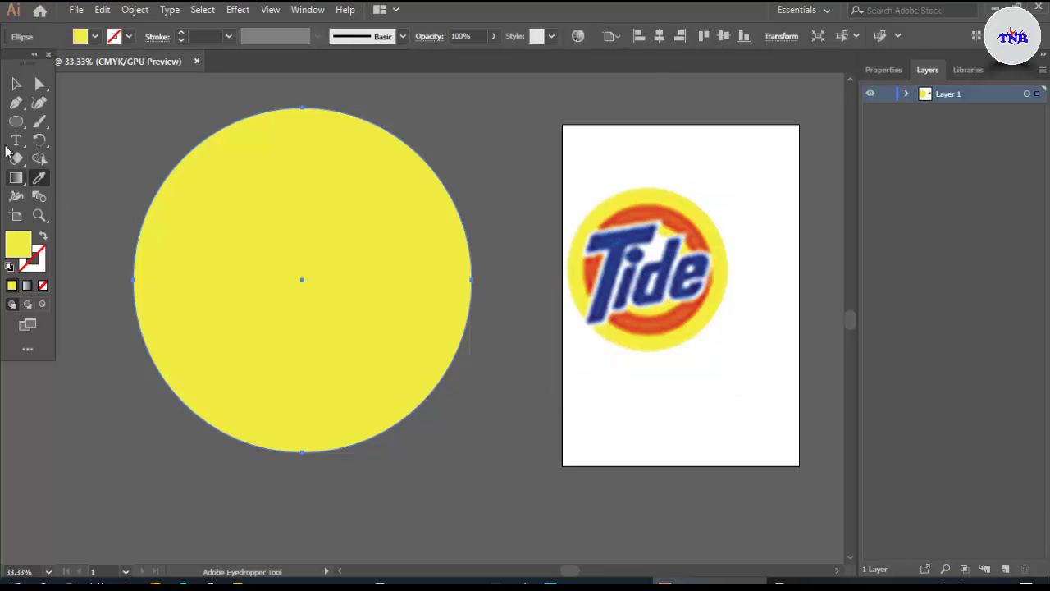
left_click(12, 87)
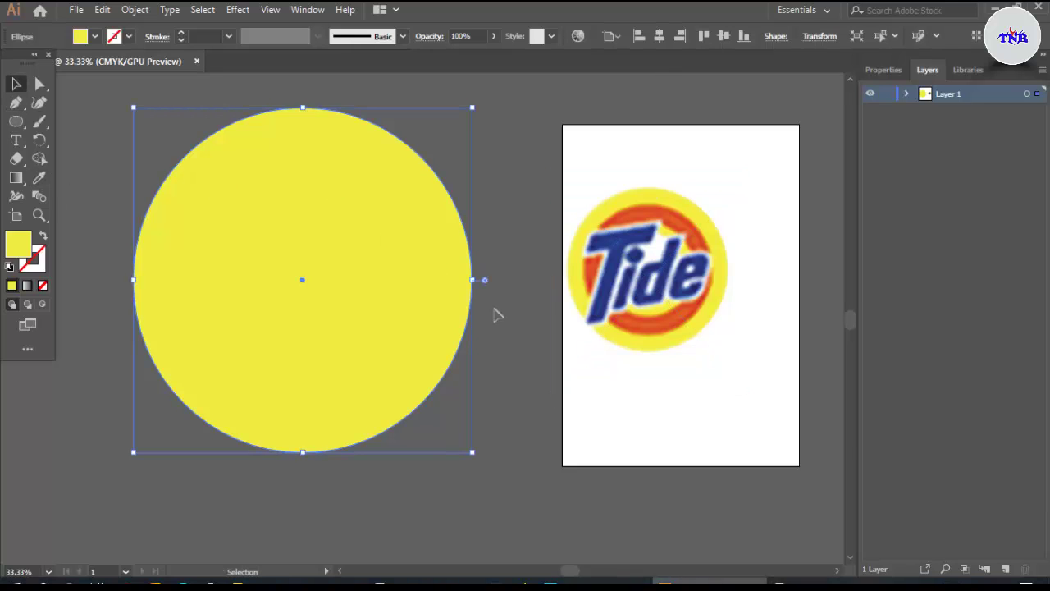
key("ctrl+c")
key("ctrl+f")
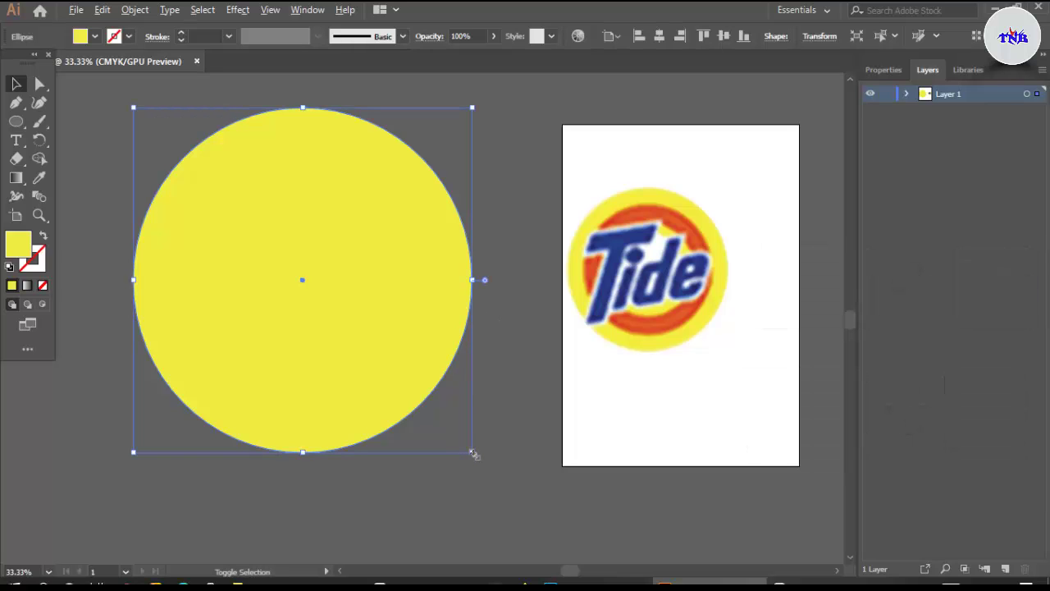
Shrink the top copy around its centre and fill it with the logo's red-orange
left_click_drag(474, 452, 460, 433)
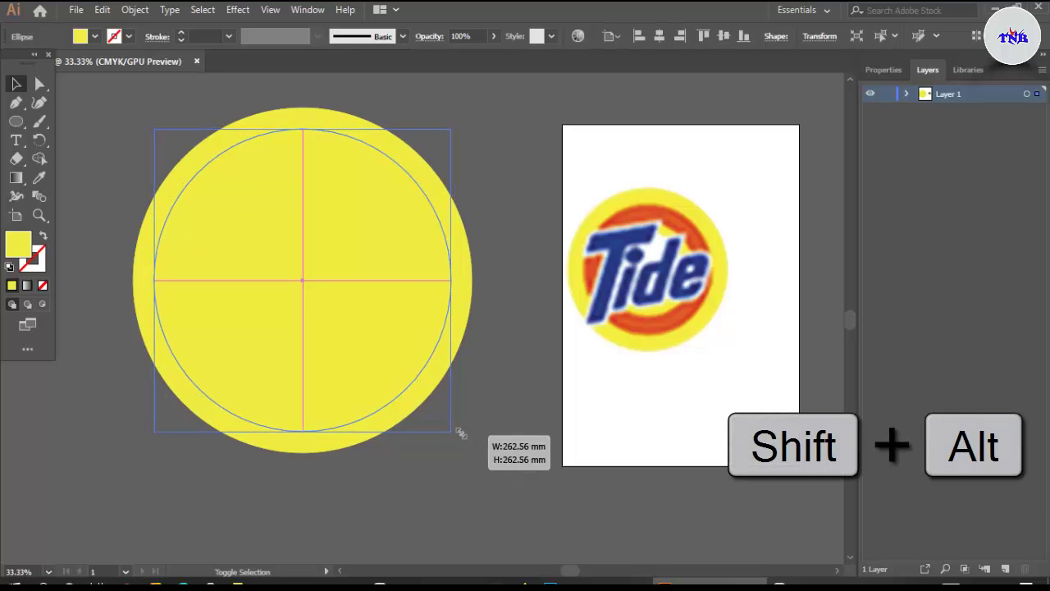
left_click_drag(460, 433, 457, 429)
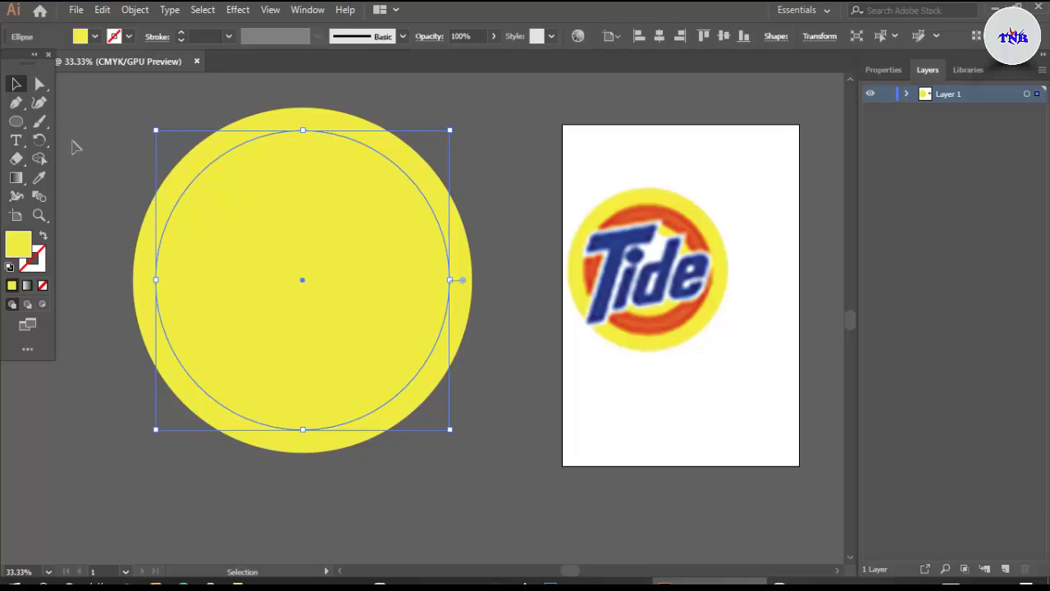
left_click(39, 177)
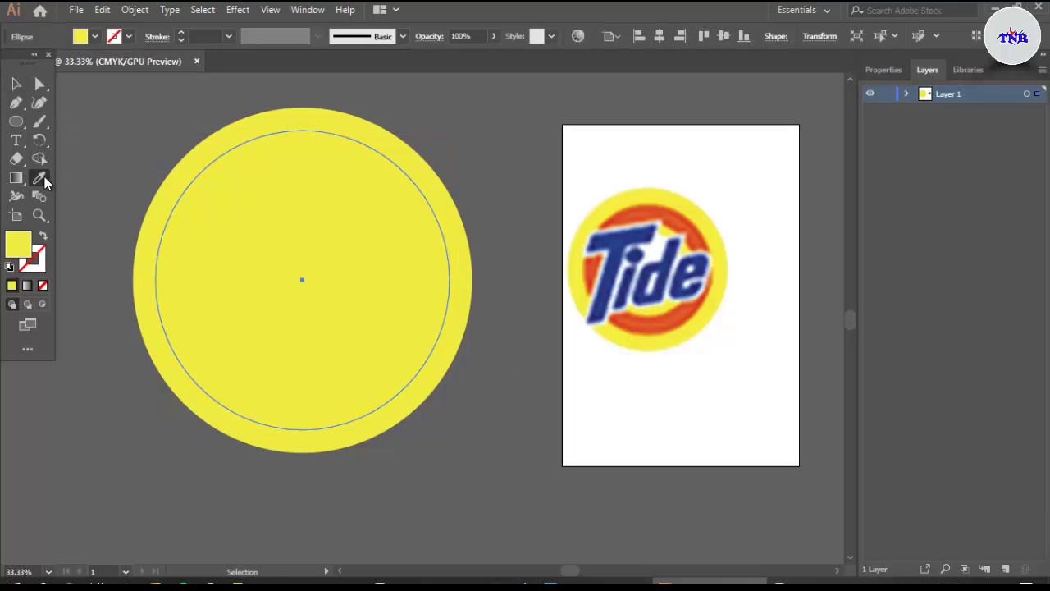
left_click(680, 219)
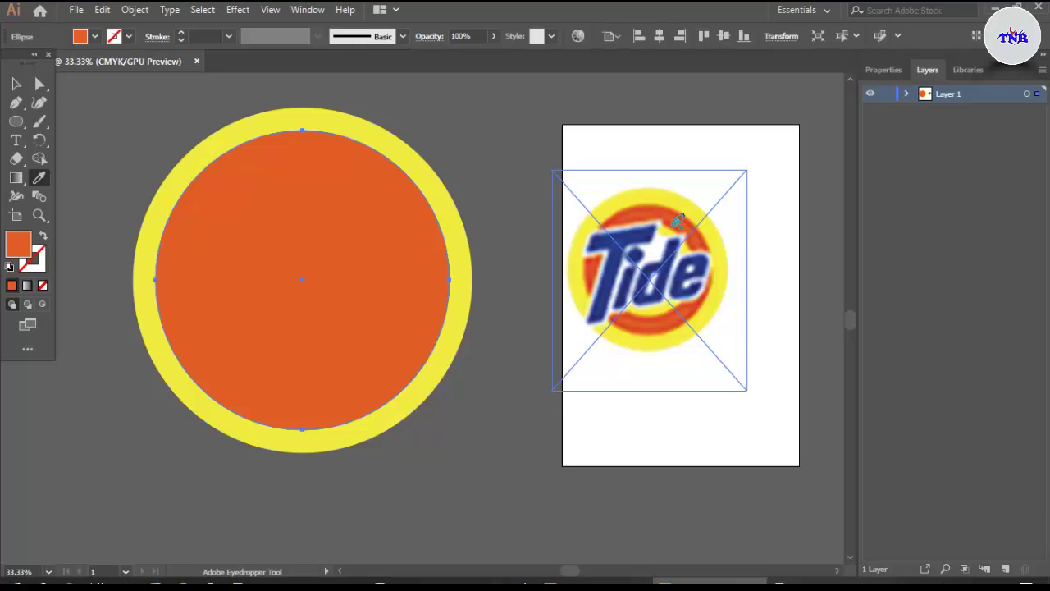
left_click(680, 218)
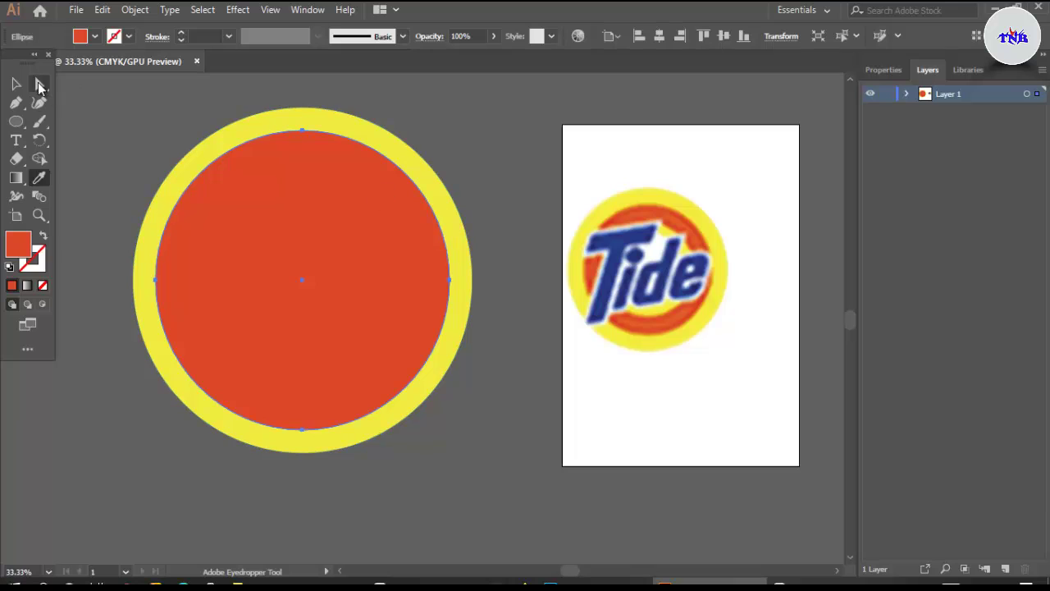
left_click(15, 82)
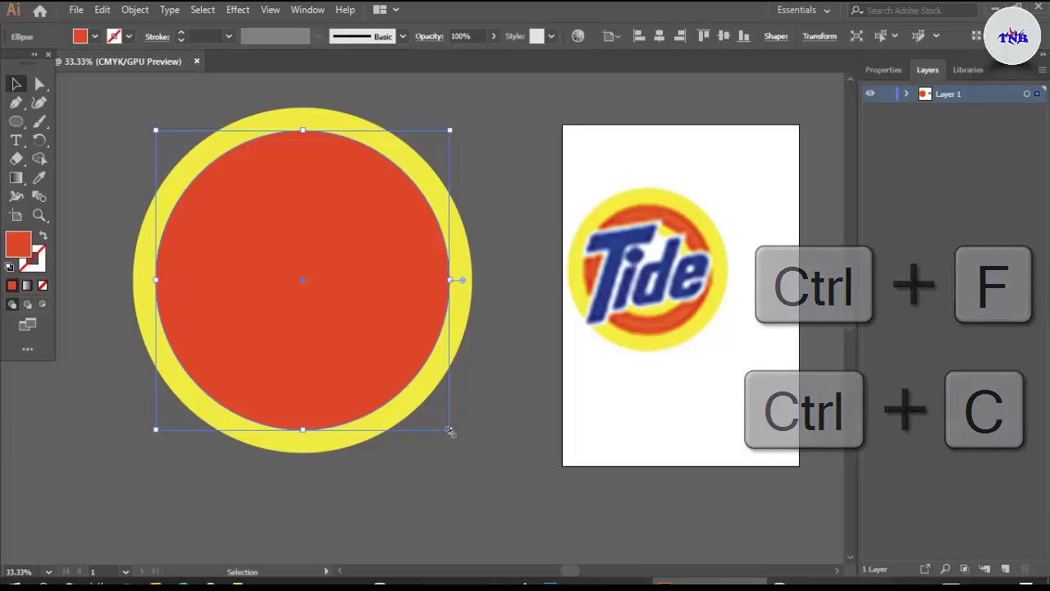
Paste a front copy of the red-orange circle and shrink it to 219.02 mm
key("ctrl+c")
key("ctrl+f")
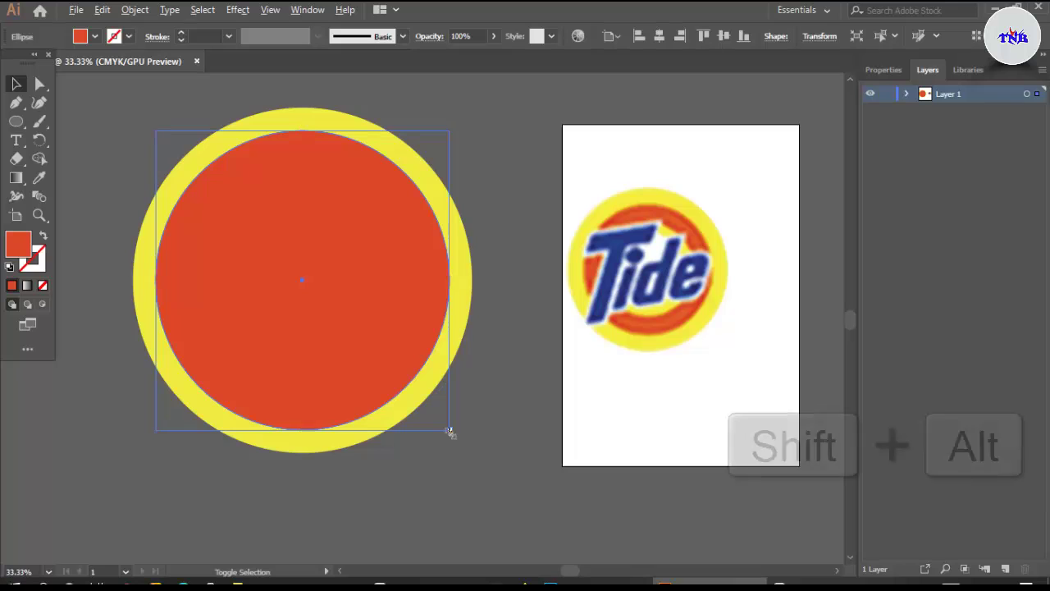
left_click_drag(450, 430, 429, 405)
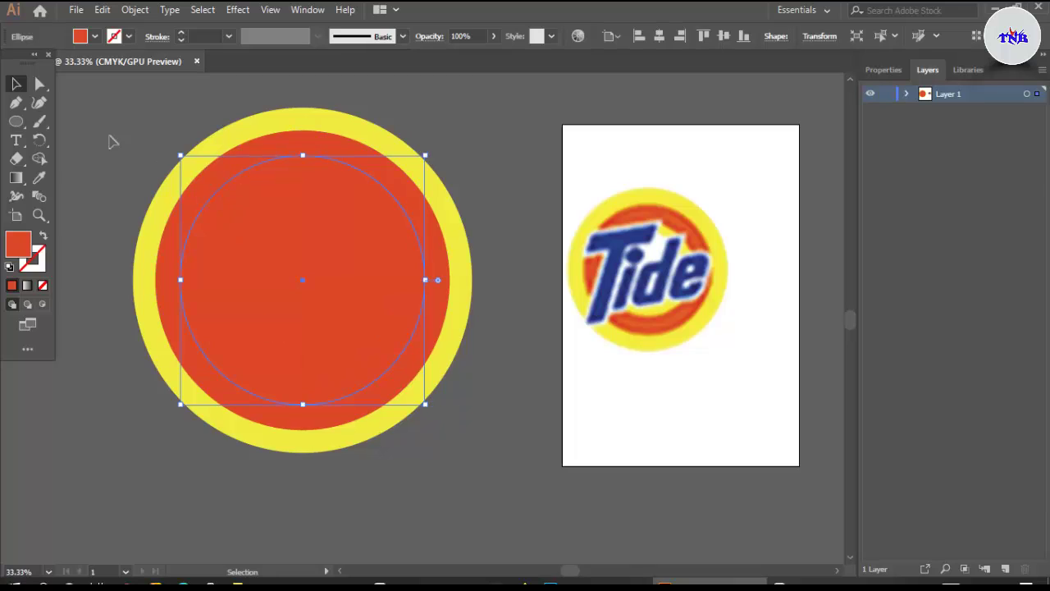
left_click(38, 177)
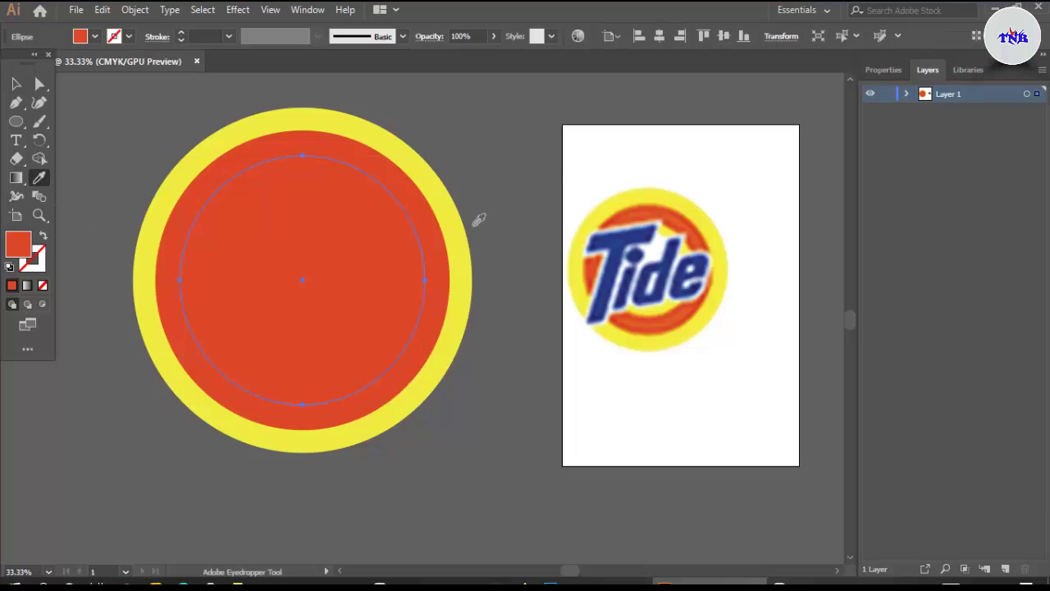
Fill the smaller copy with the logo's yellow, then add a slightly smaller front copy
left_click(670, 231)
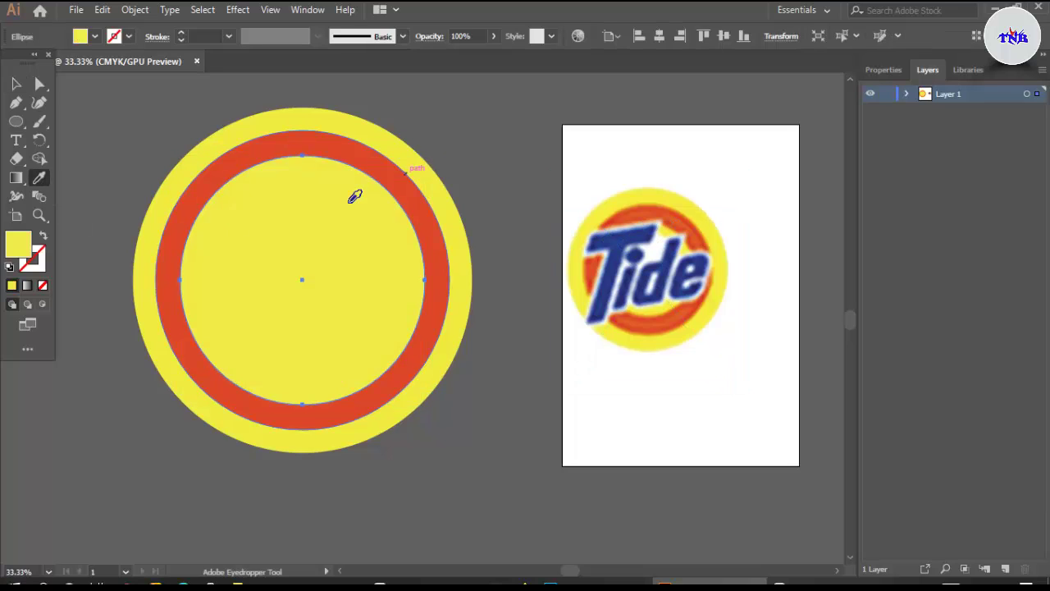
left_click(16, 83)
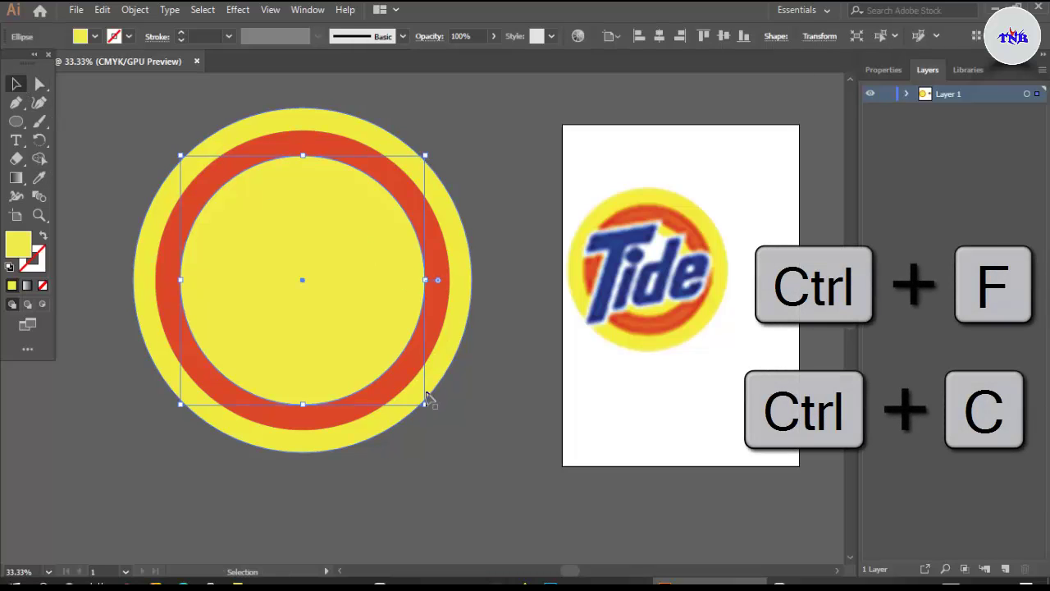
key("a")
key("v")
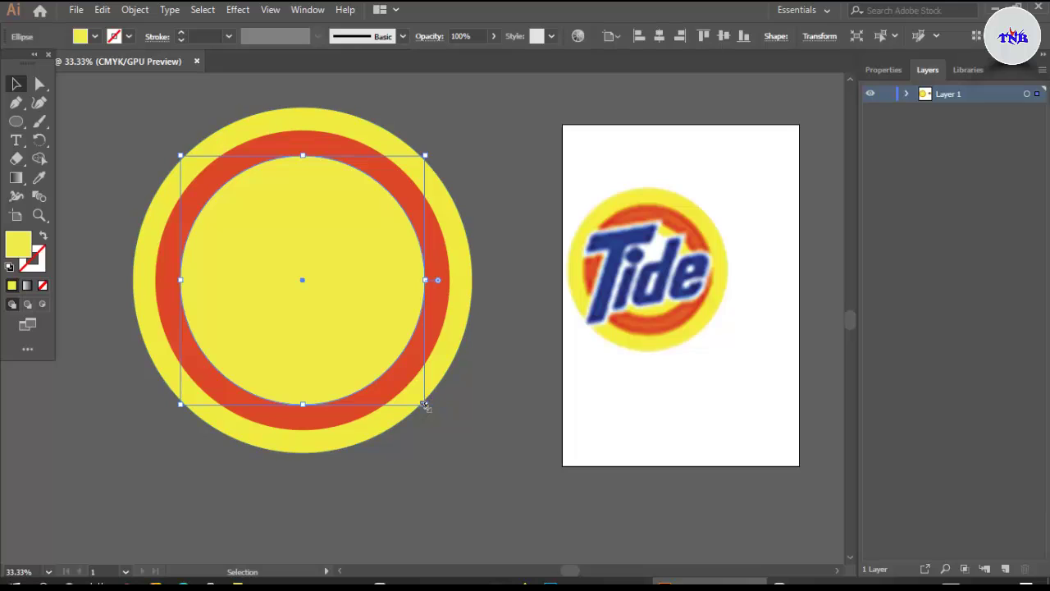
left_click_drag(424, 403, 418, 395)
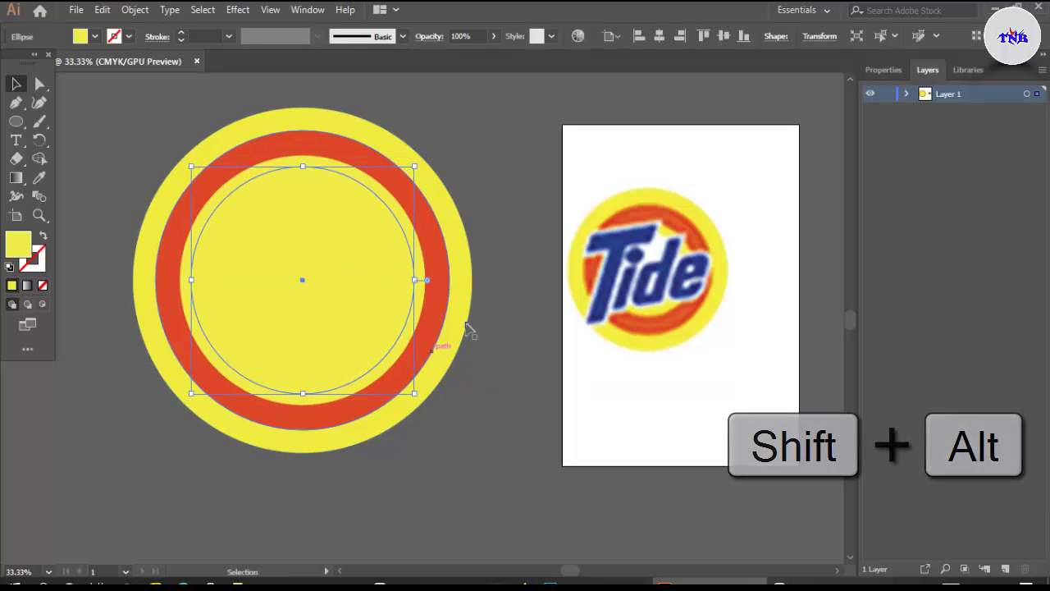
Fill the innermost circle with the image's white centre and deselect it
left_click(38, 178)
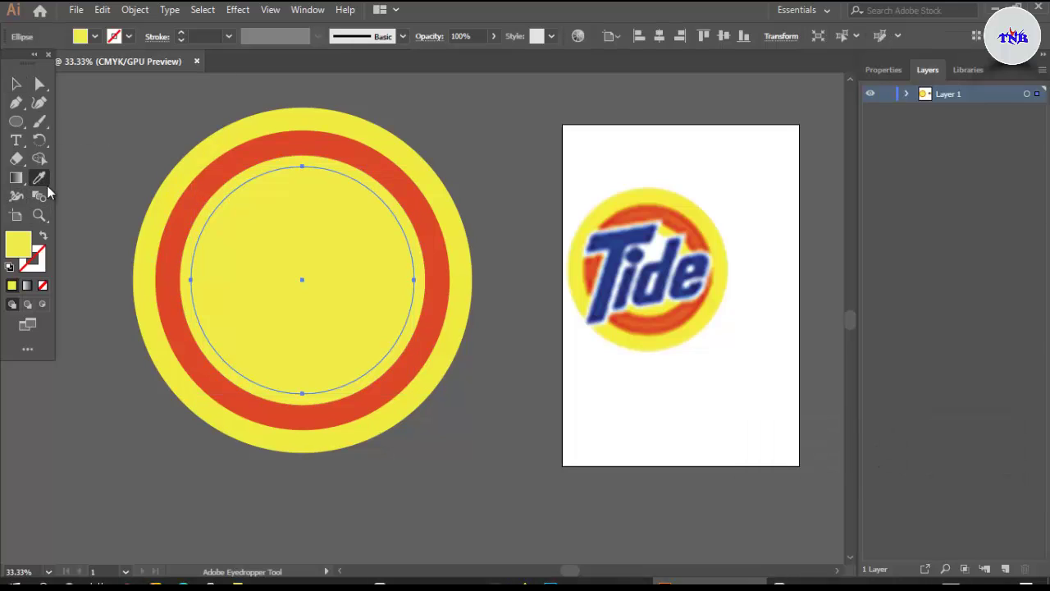
left_click(643, 256)
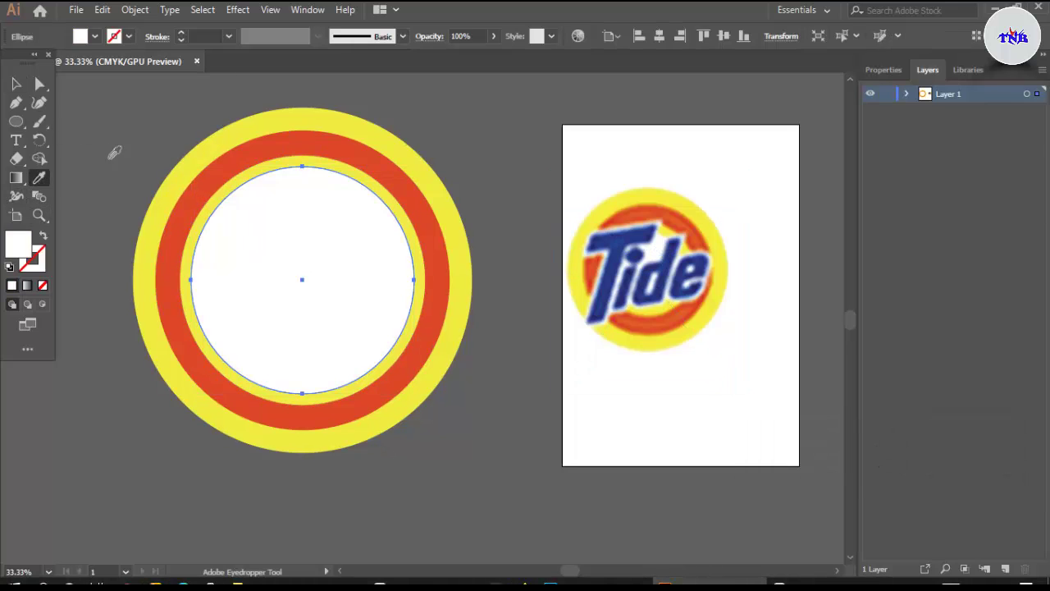
left_click(16, 83)
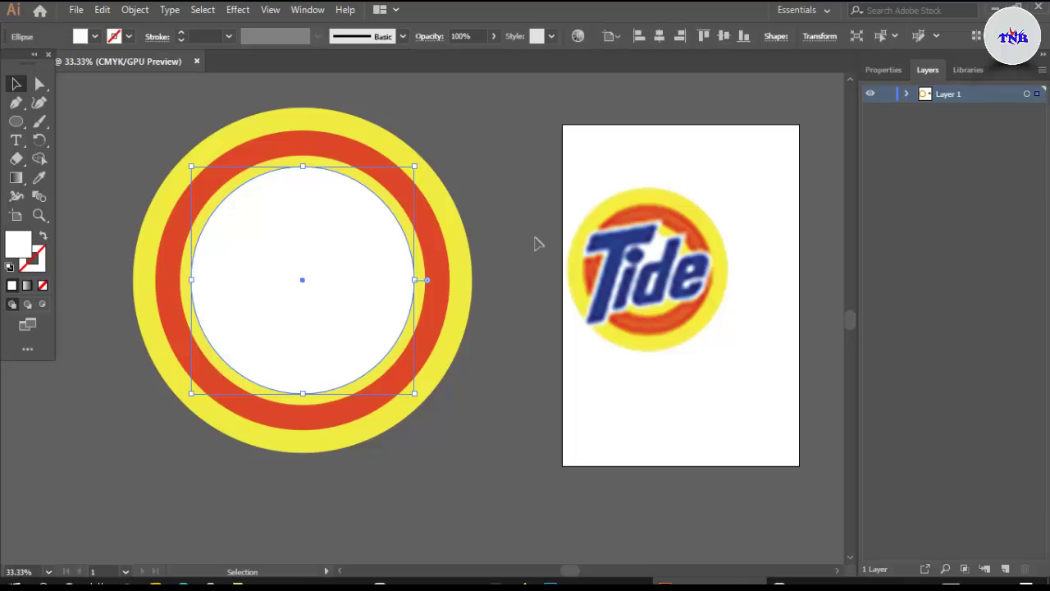
left_click(502, 145)
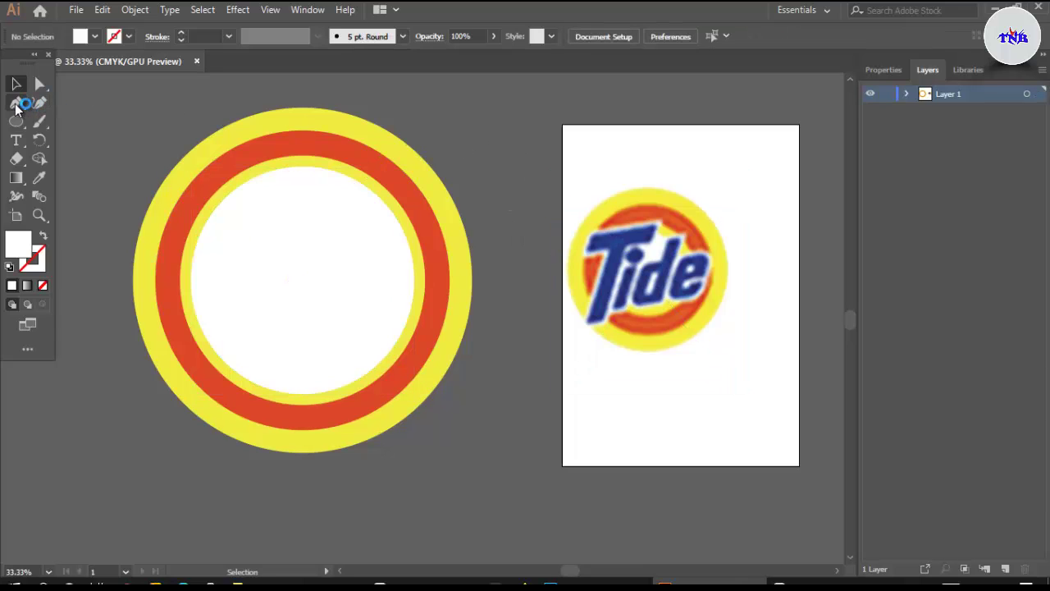
Set up Pen drawing with no fill, zoomed in on the Tide lettering
left_click(15, 103)
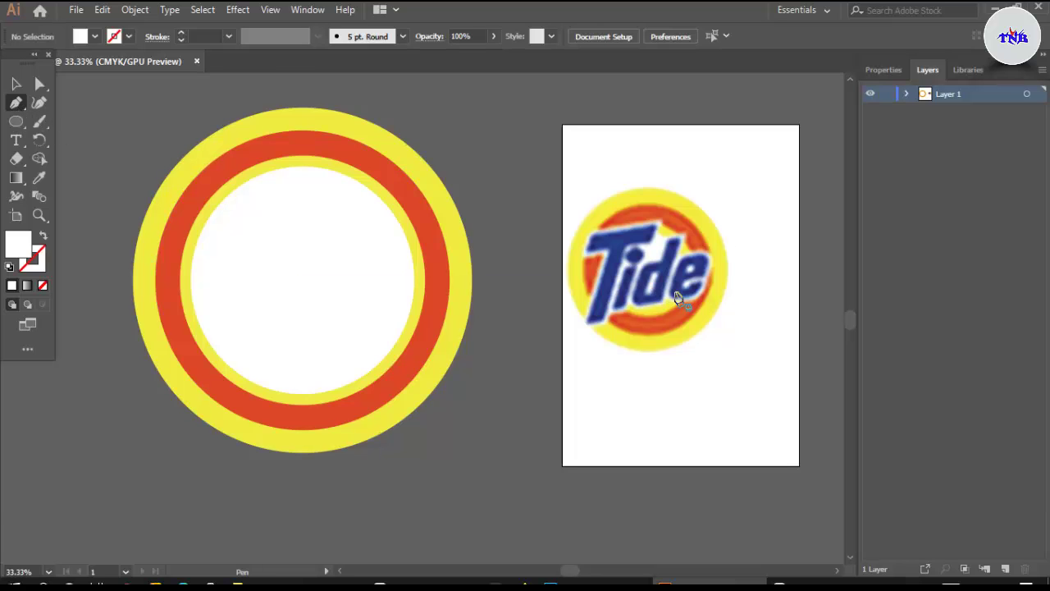
scroll(674, 299, "up", 1)
scroll(675, 299, "up", 1)
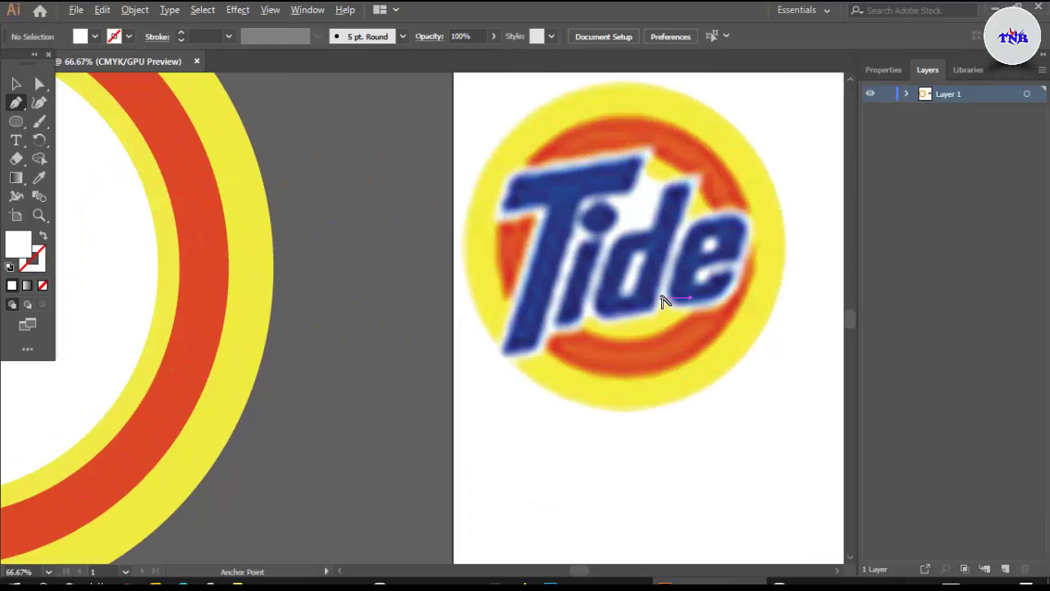
scroll(665, 302, "down", 1)
scroll(664, 302, "down", 2)
scroll(664, 302, "up", 3)
scroll(664, 302, "up", 2)
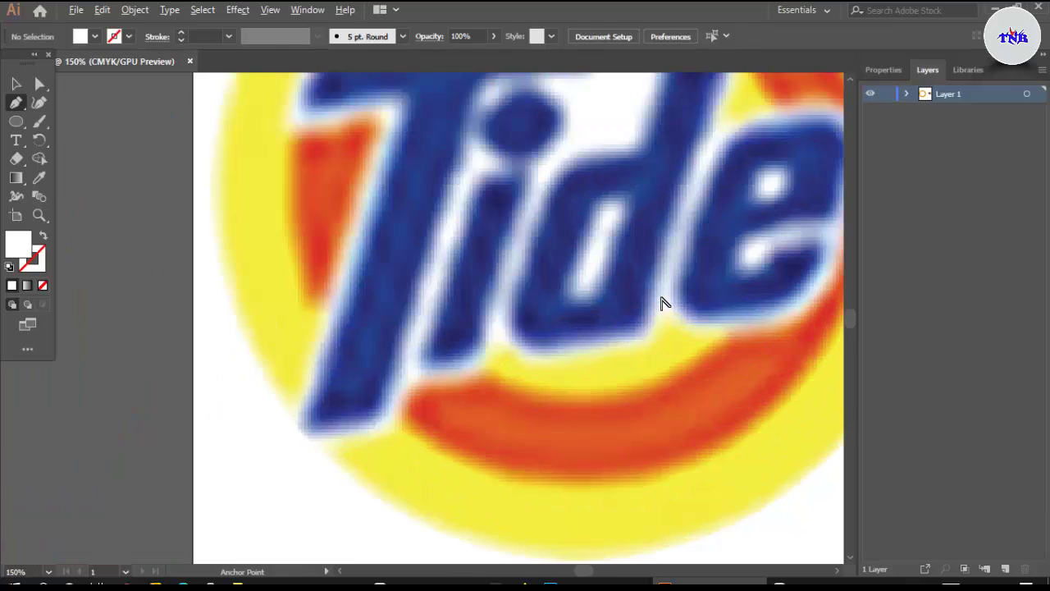
scroll(733, 321, "up", 2)
left_click_drag(585, 570, 589, 570)
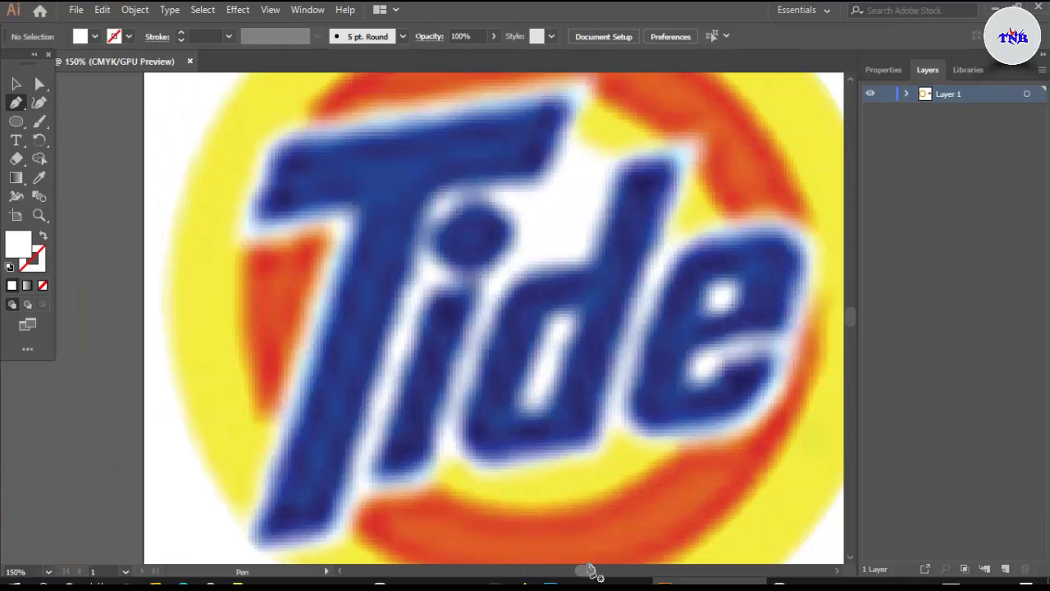
scroll(602, 478, "down", 1)
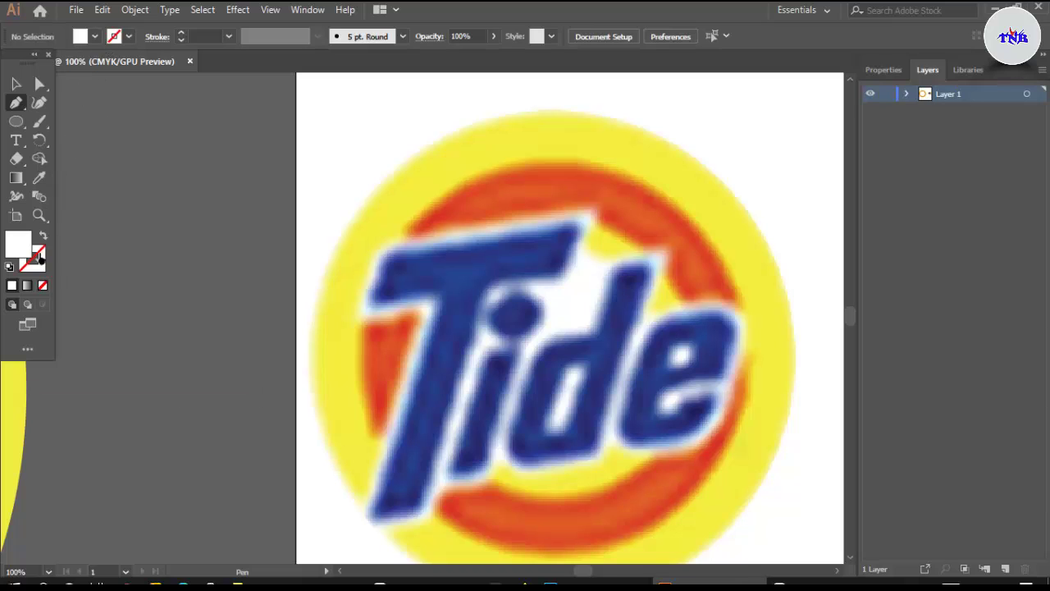
left_click(43, 284)
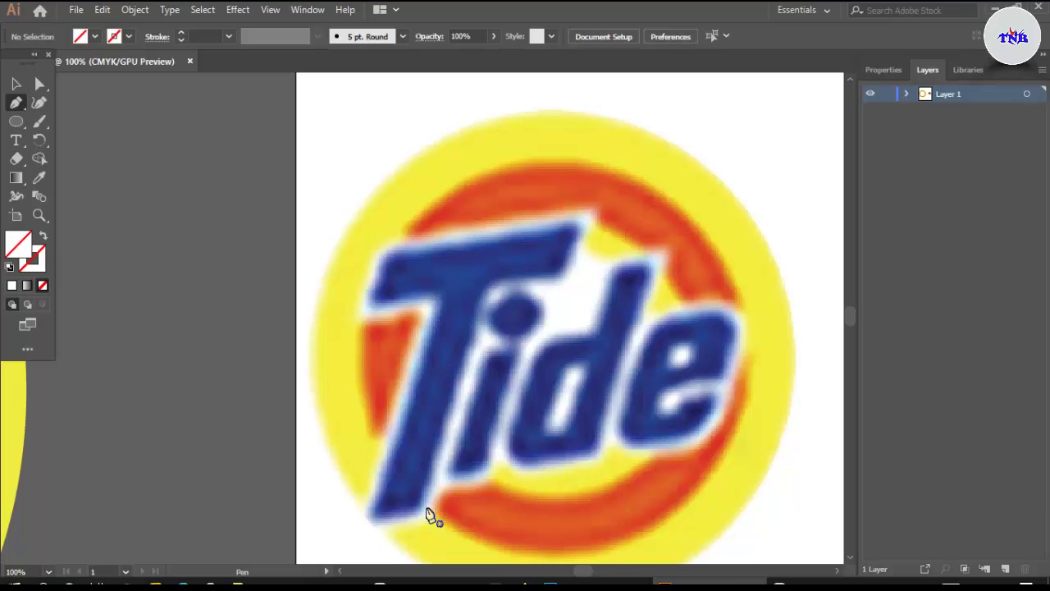
Place anchors around the T's stem and top bar to trace its outline
left_click(378, 517)
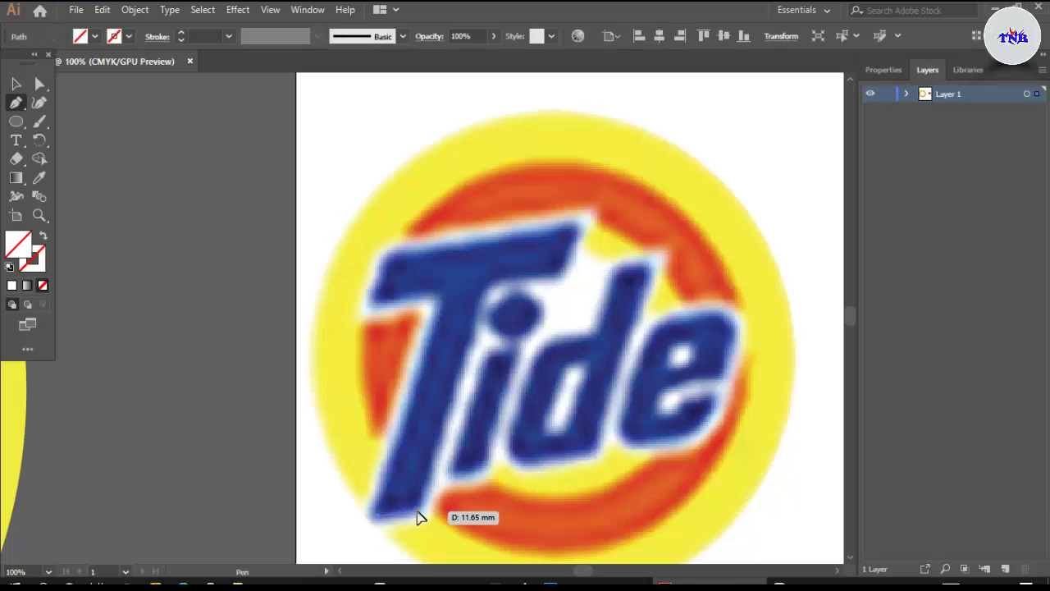
left_click(483, 291)
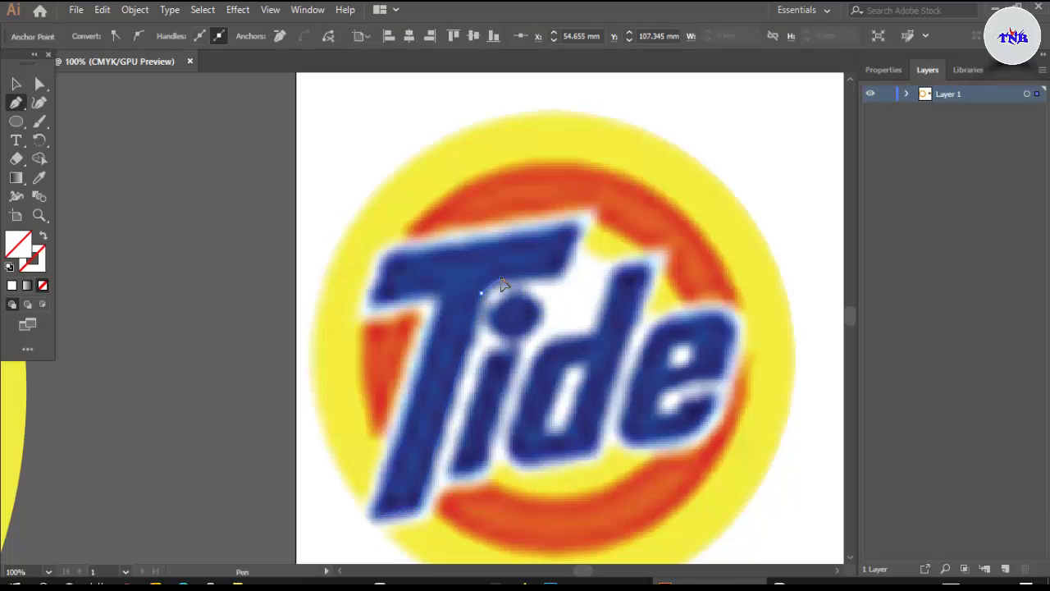
left_click(558, 276)
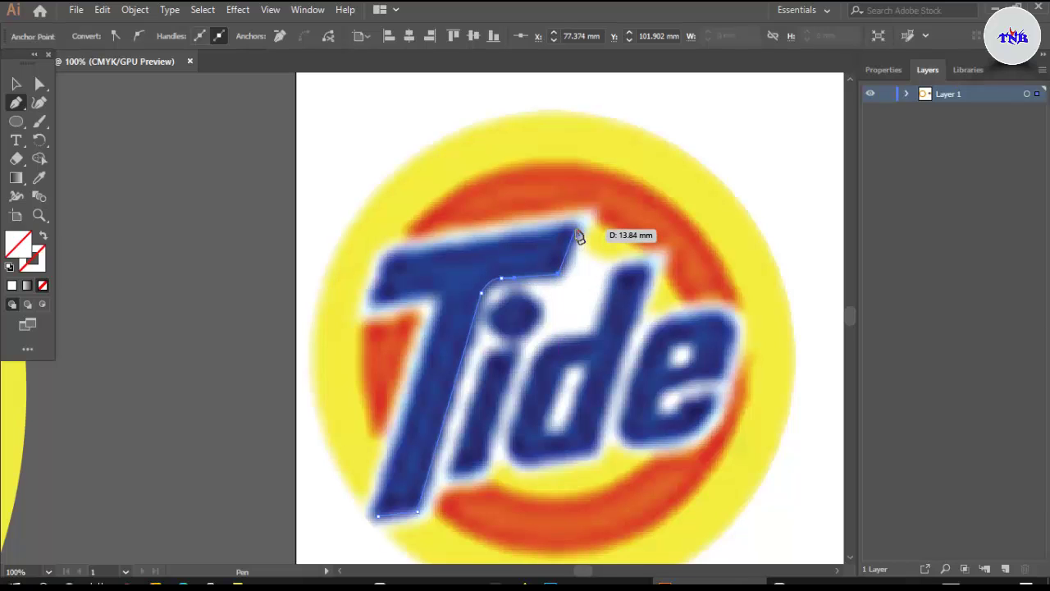
left_click(576, 234)
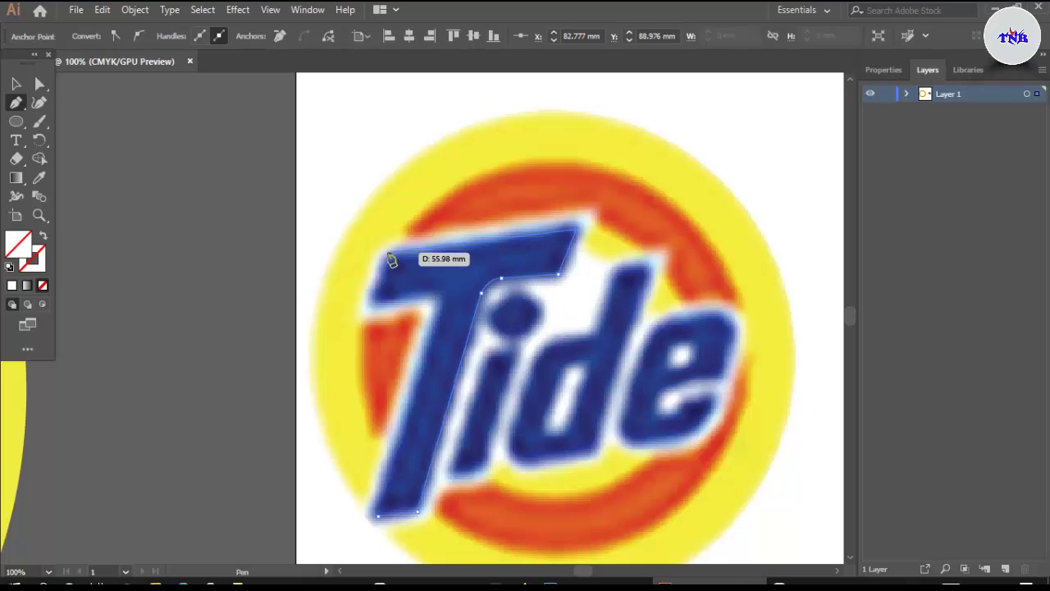
left_click(388, 254)
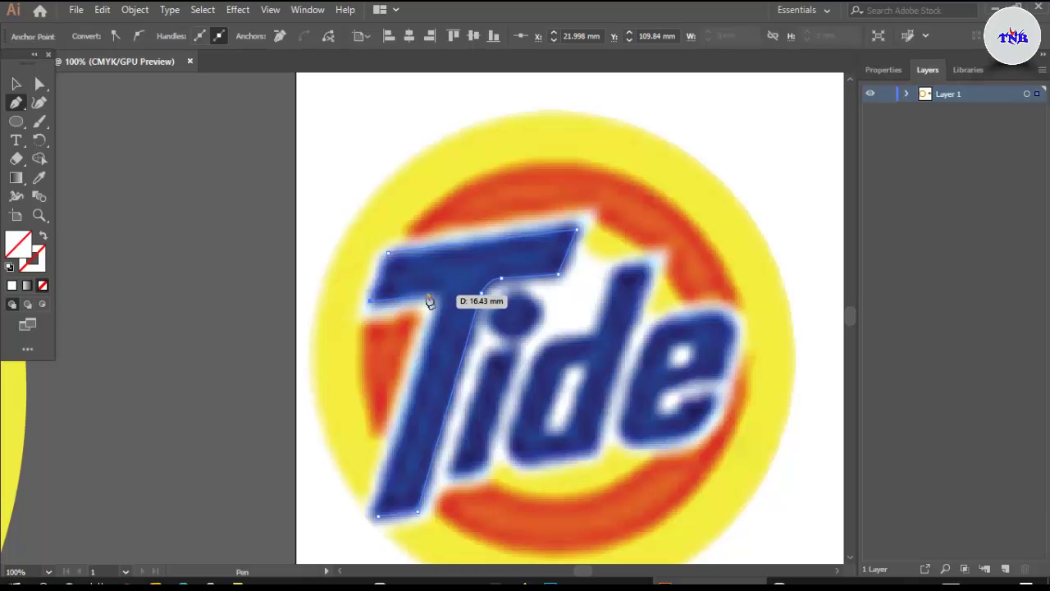
left_click(429, 296)
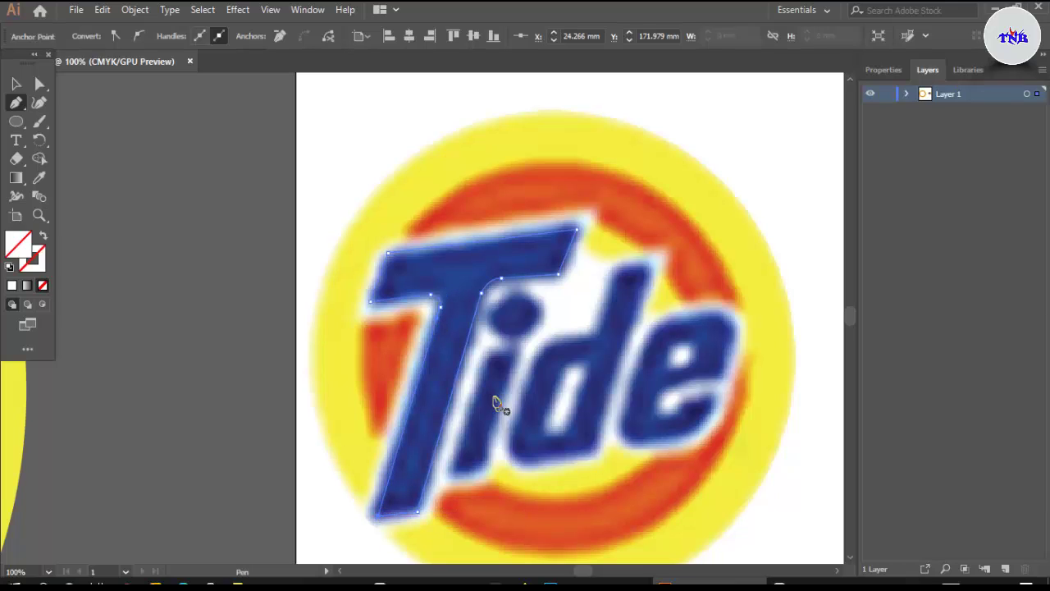
Cover the i's dot with a small unfilled ellipse, redrawing it once for a better fit
key("l")
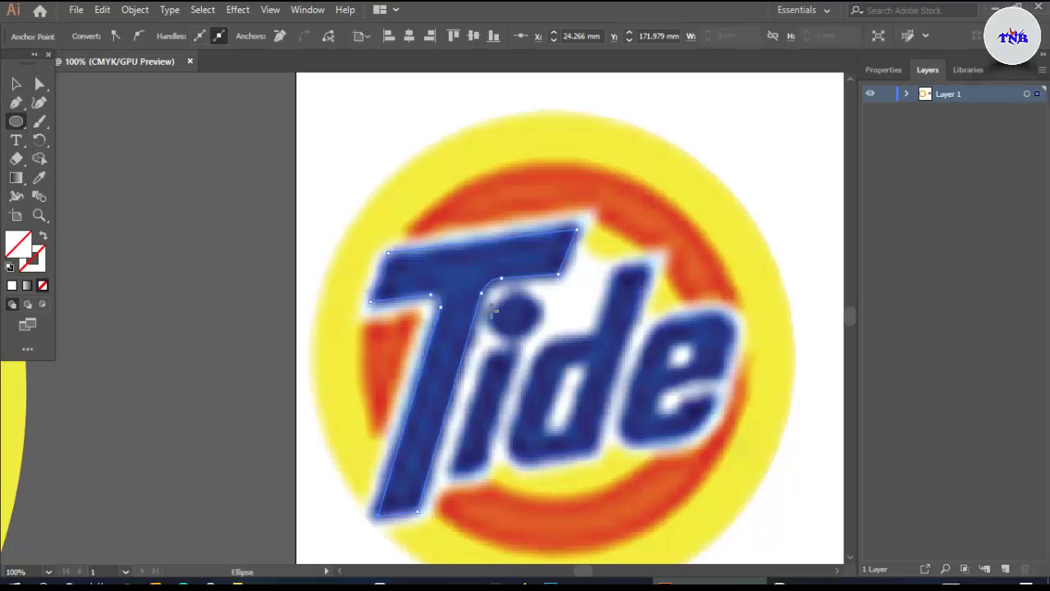
left_click_drag(494, 311, 534, 331)
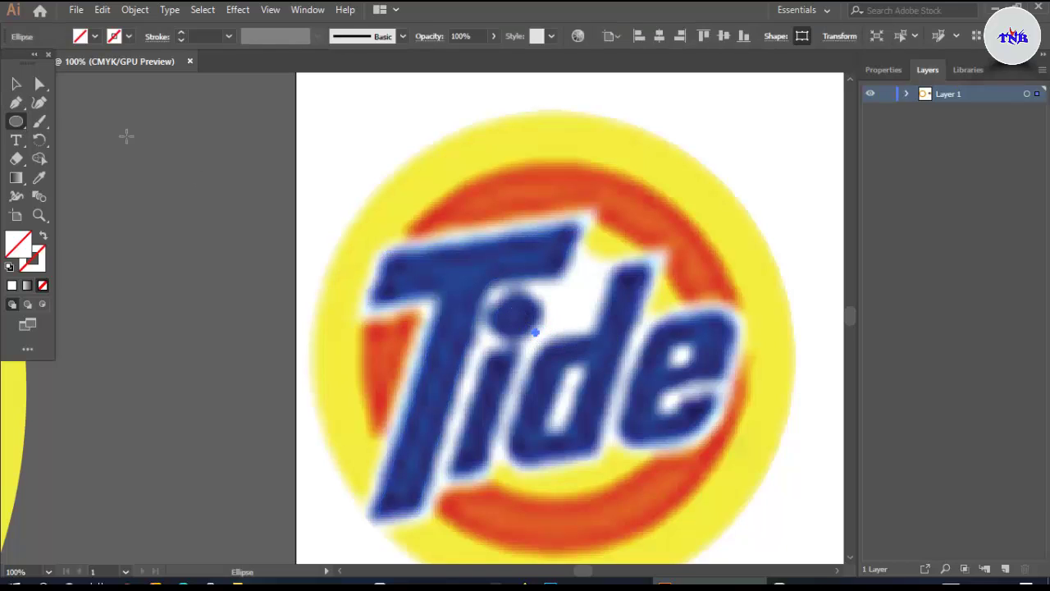
left_click(16, 85)
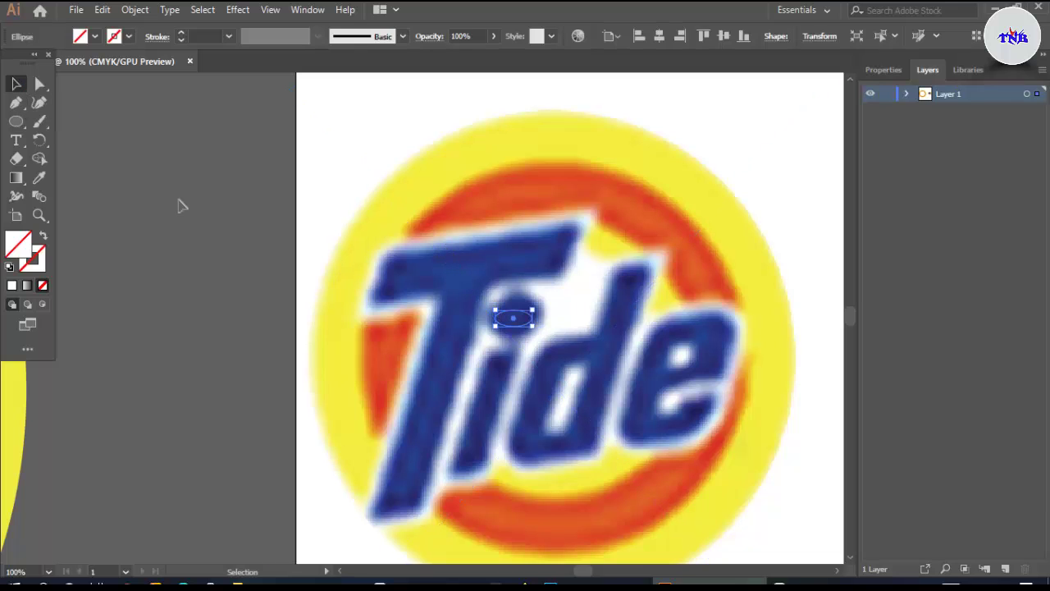
key("ctrl")
left_click(15, 122)
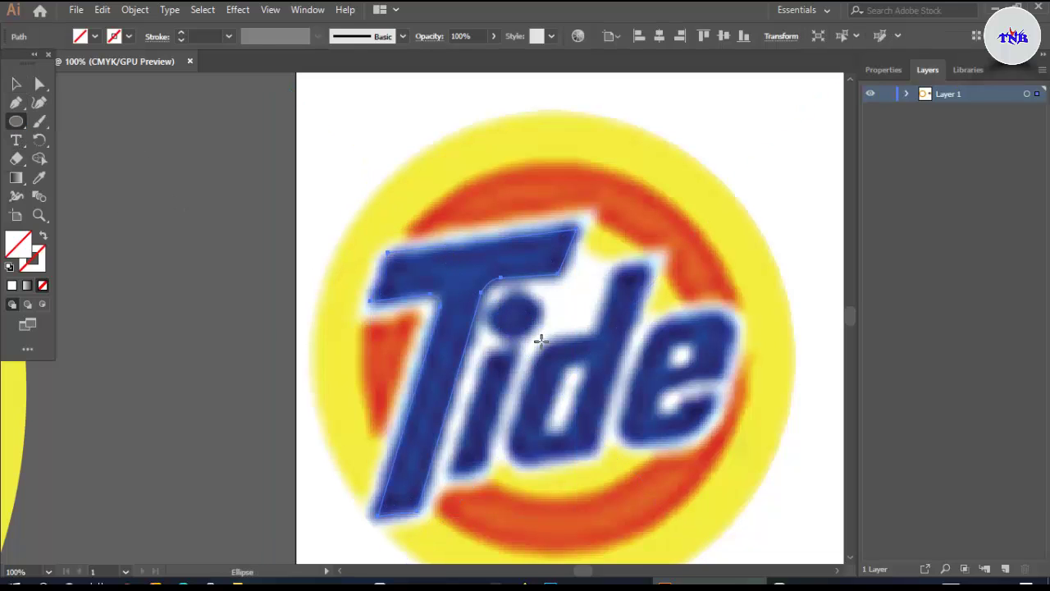
mouse_move(506, 308)
left_mouse_down()
mouse_move(527, 332)
mouse_move(551, 316)
mouse_move(494, 317)
mouse_move(545, 320)
mouse_move(539, 313)
left_mouse_up()
key("v")
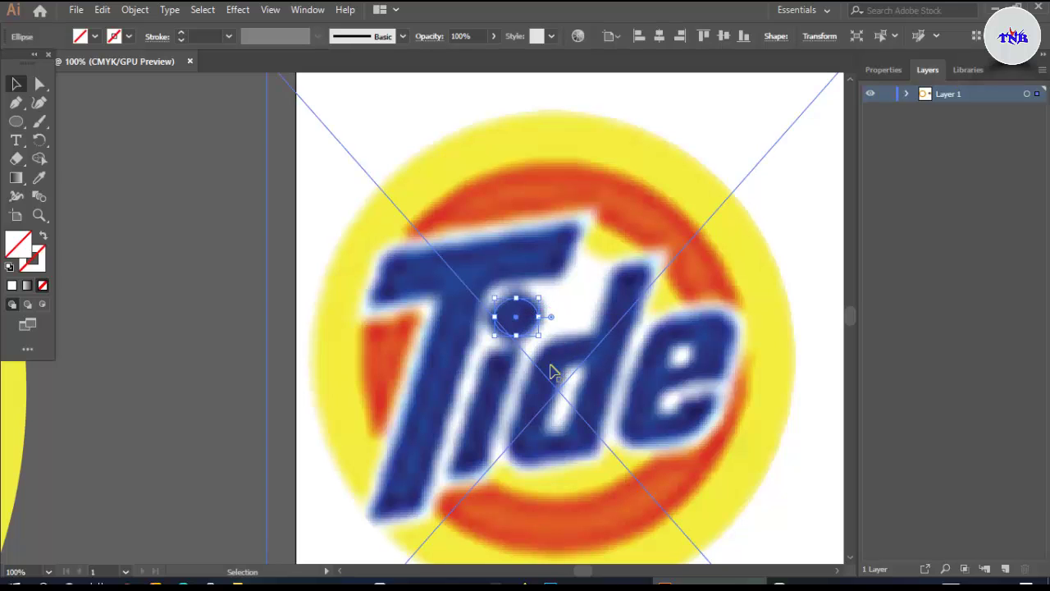
key("p")
scroll(504, 433, "up", 1)
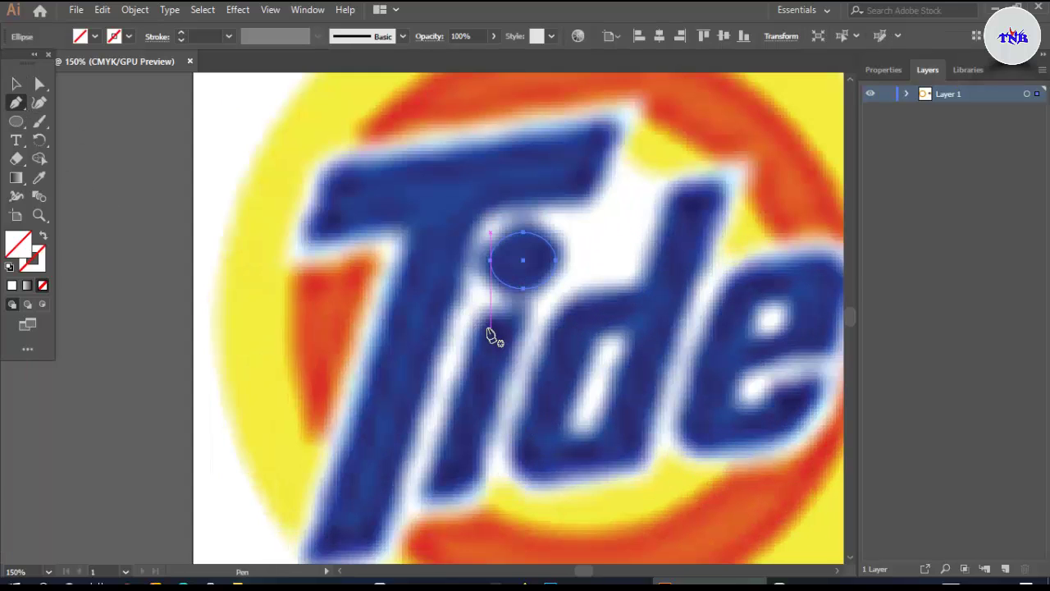
Trace the i stem as a closed pen path
left_click_drag(495, 317, 515, 318)
scroll(519, 324, "down", 3)
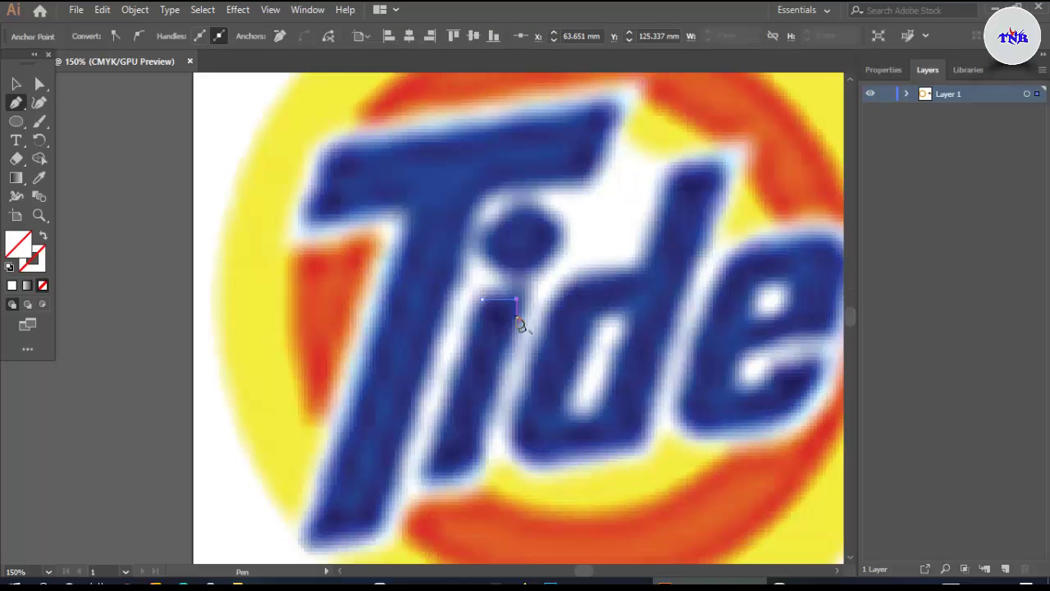
left_click(478, 405)
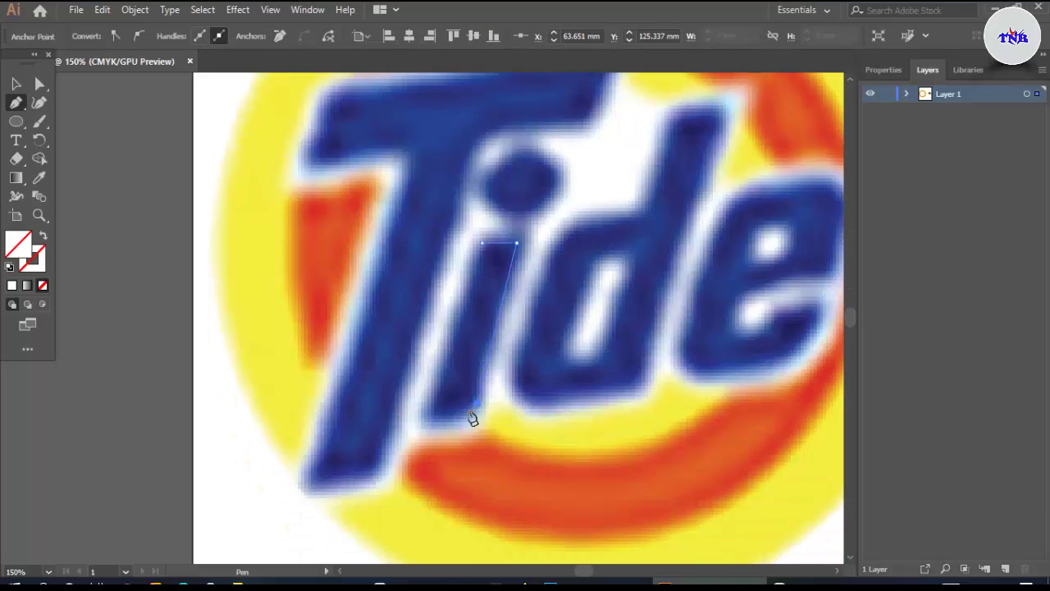
left_click(431, 419)
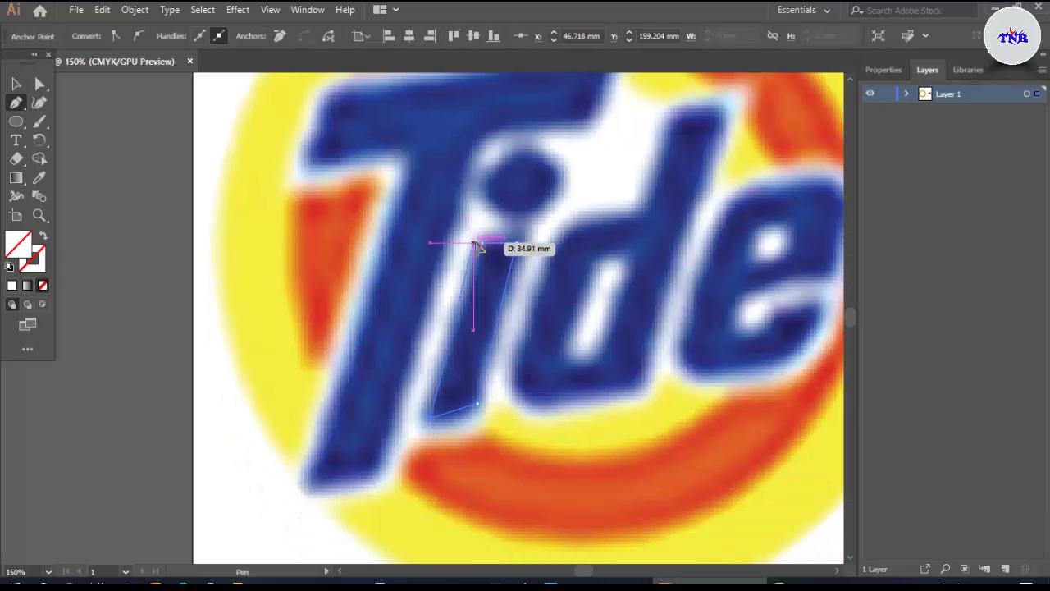
left_click(474, 243)
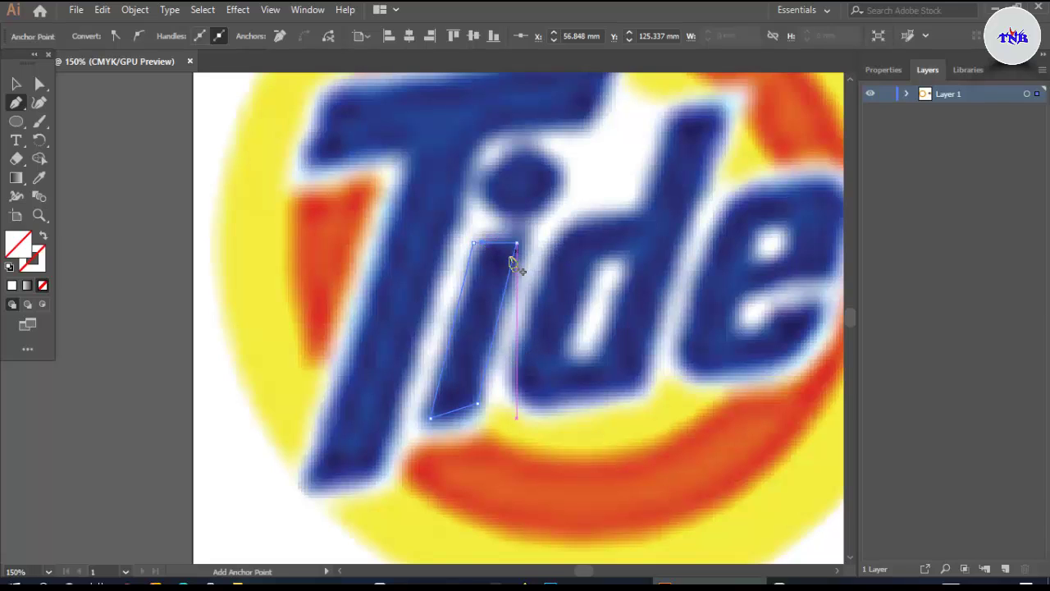
left_click(16, 121)
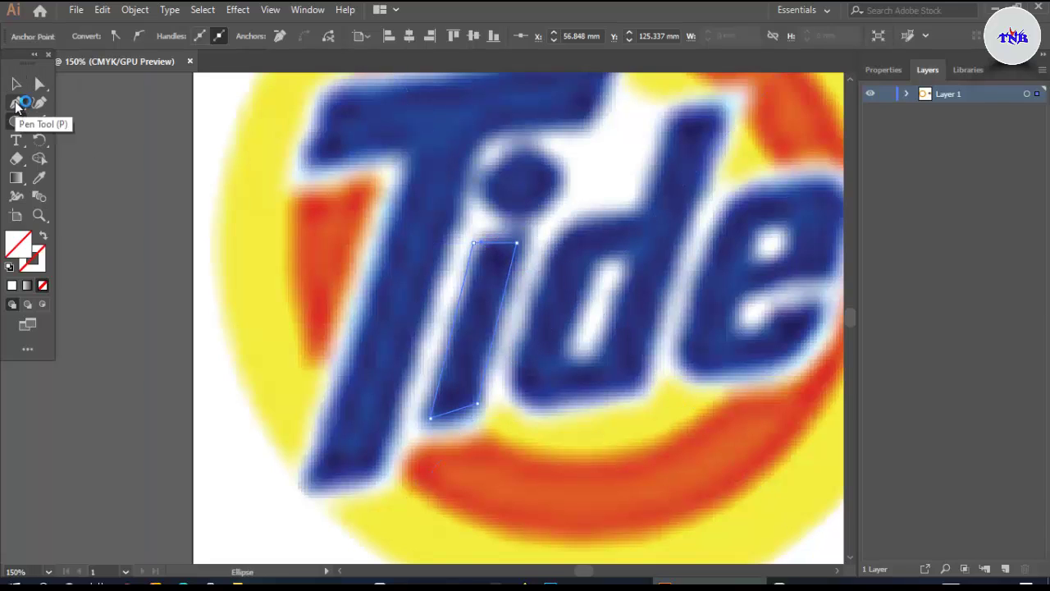
Trace the outer outline of the letter d, curving around its rounded bowl
left_click(16, 102)
left_click(677, 111)
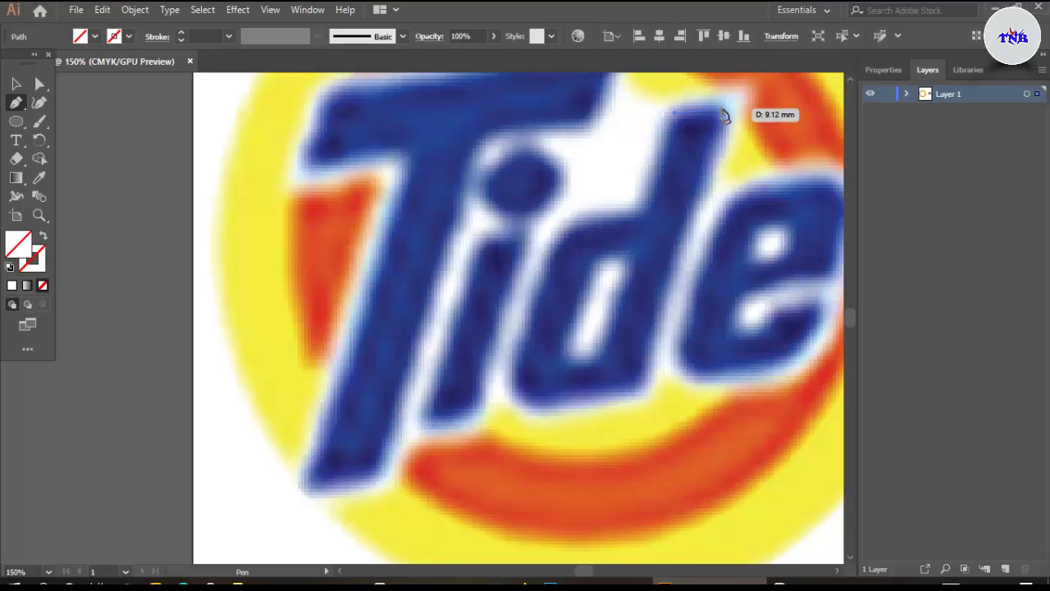
left_click(722, 108)
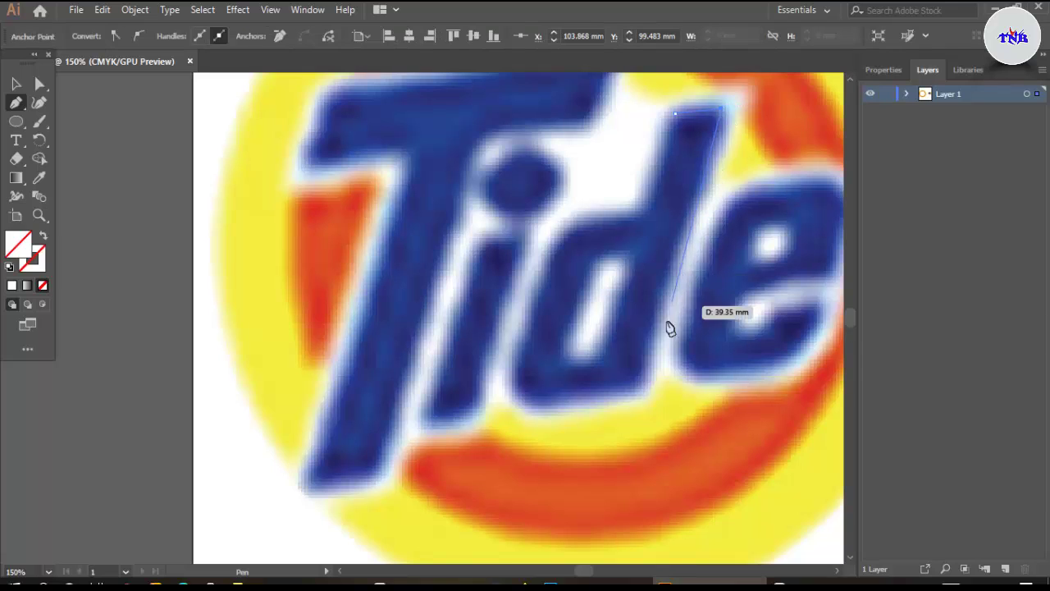
left_click(643, 392)
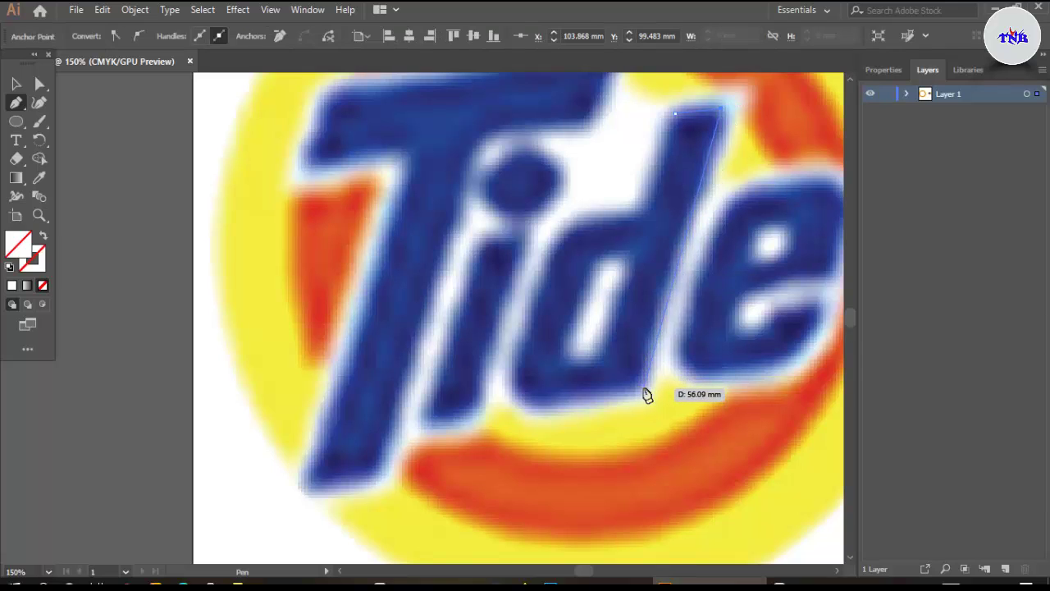
left_click(568, 400)
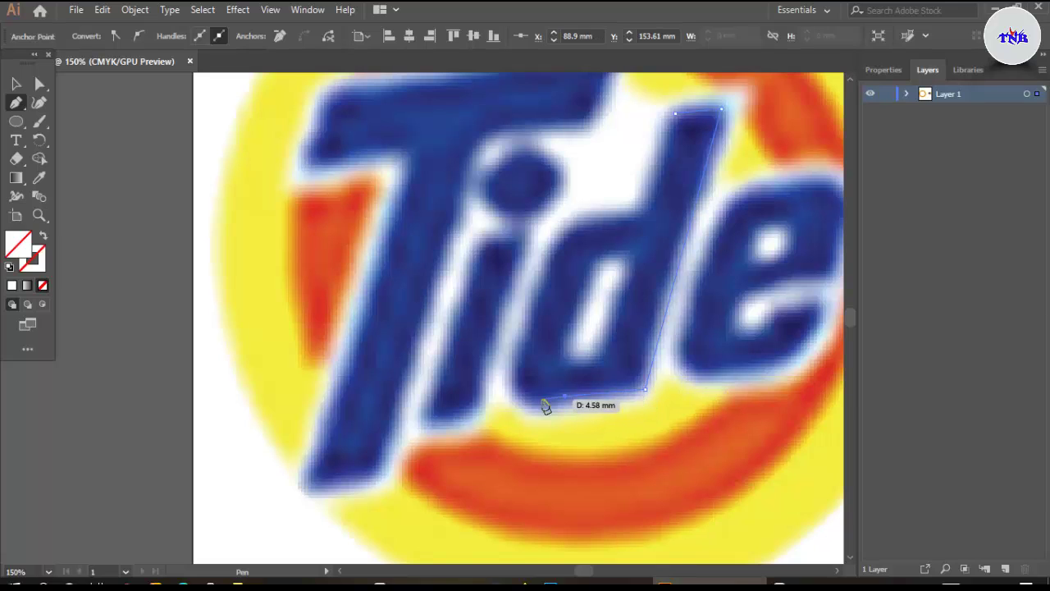
left_click_drag(517, 383, 526, 366)
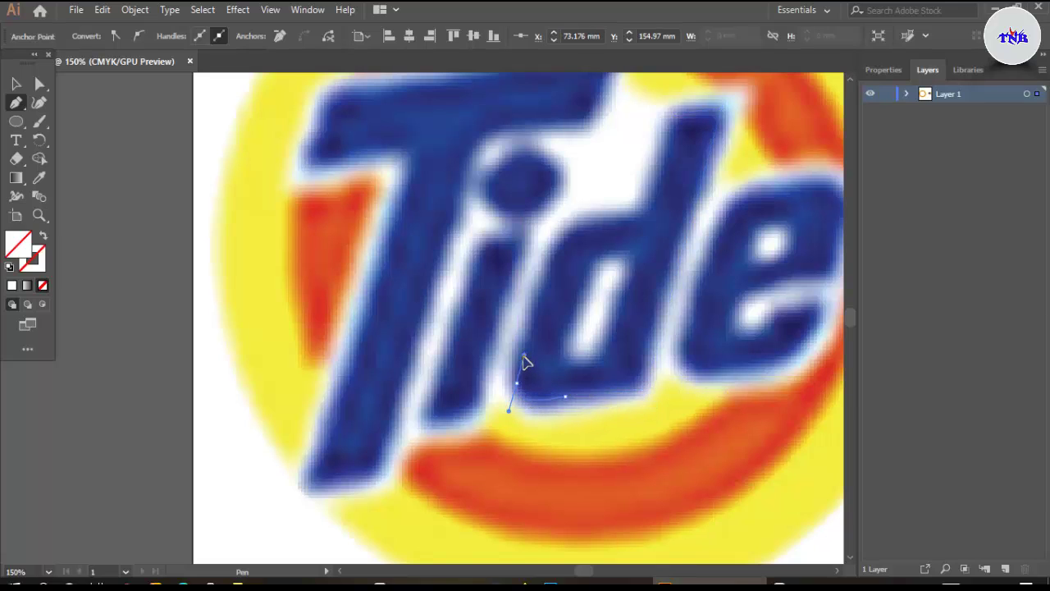
left_click_drag(553, 247, 617, 223)
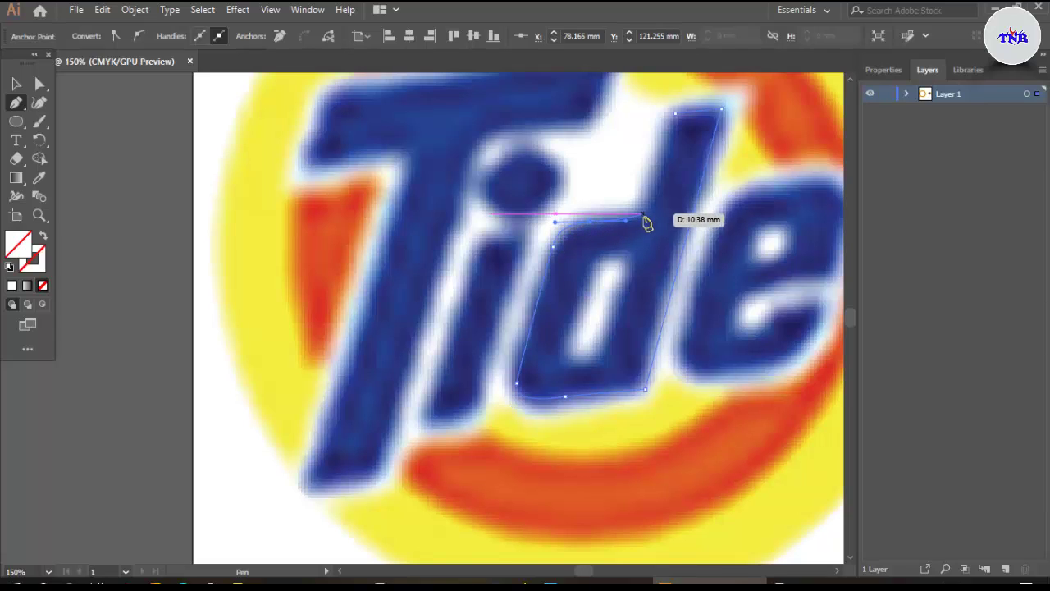
left_click_drag(643, 219, 664, 191)
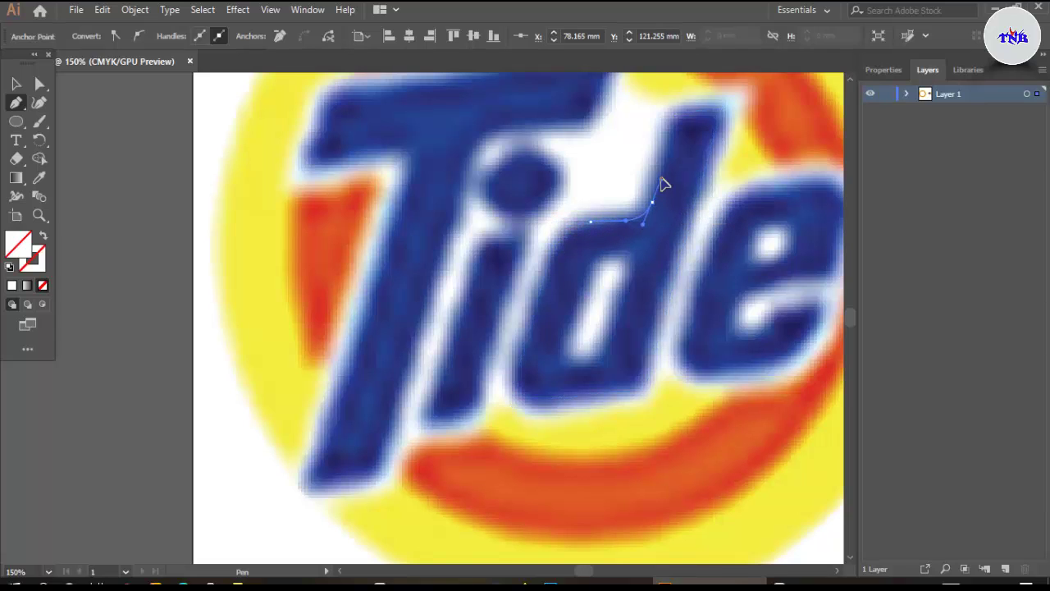
left_click_drag(674, 113, 697, 129)
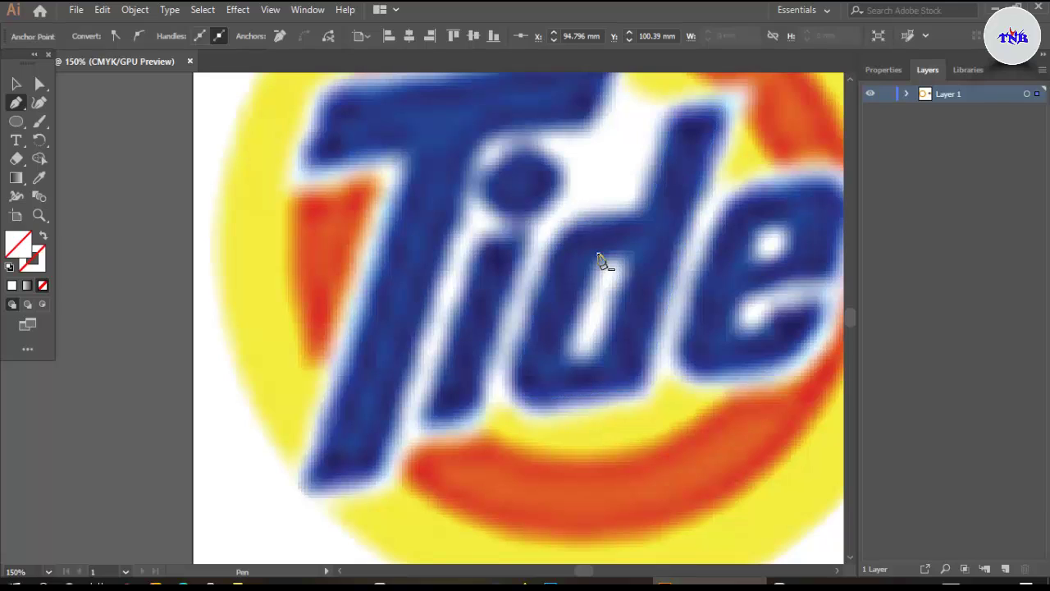
Trace the d's inner counter as a closed path and deselect it
left_click_drag(598, 254, 632, 254)
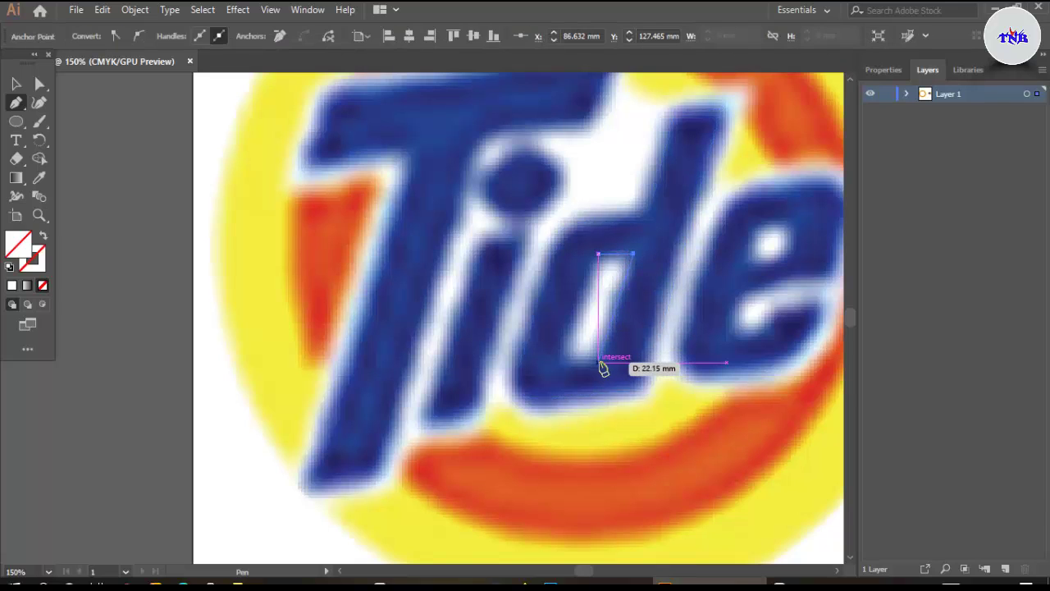
left_click(603, 355)
left_click(565, 353)
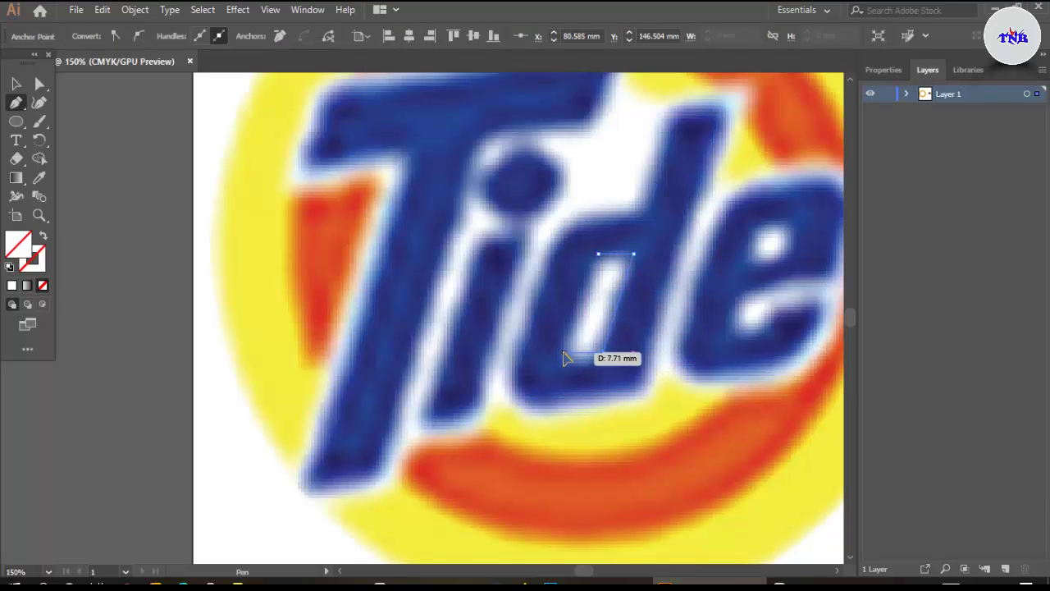
left_click(598, 253)
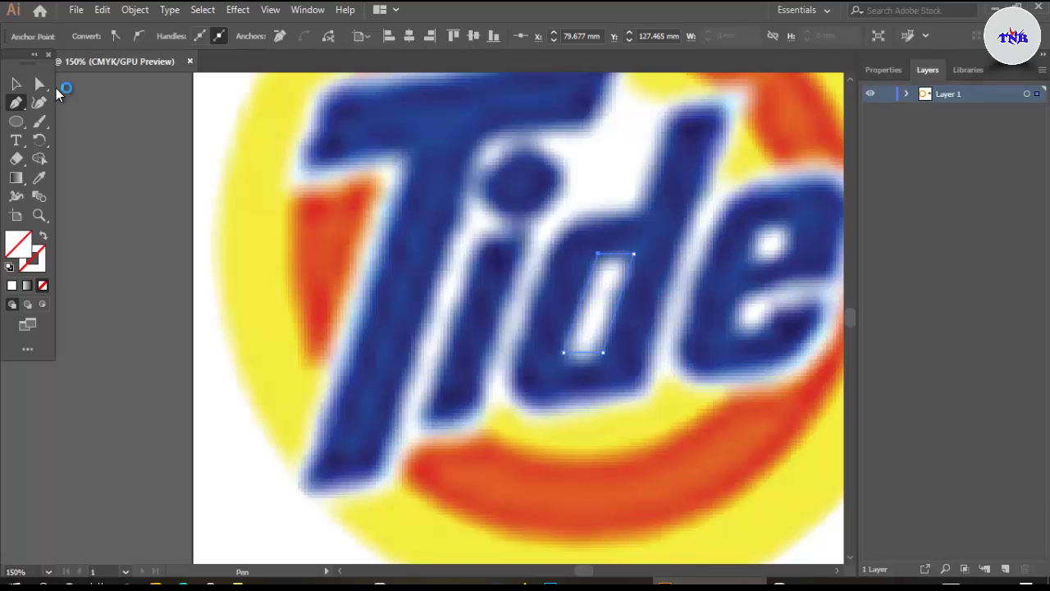
left_click(16, 85)
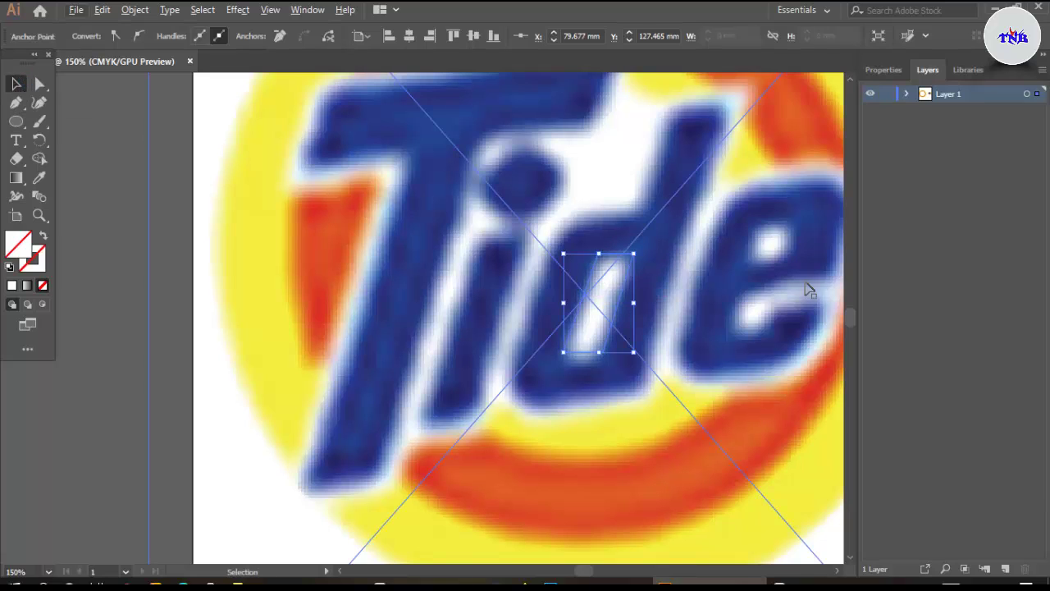
left_click(119, 238)
Zoom in on the lettering and pen-trace the outer outline of the letter e
key("ctrl+minus")
key("ctrl+minus")
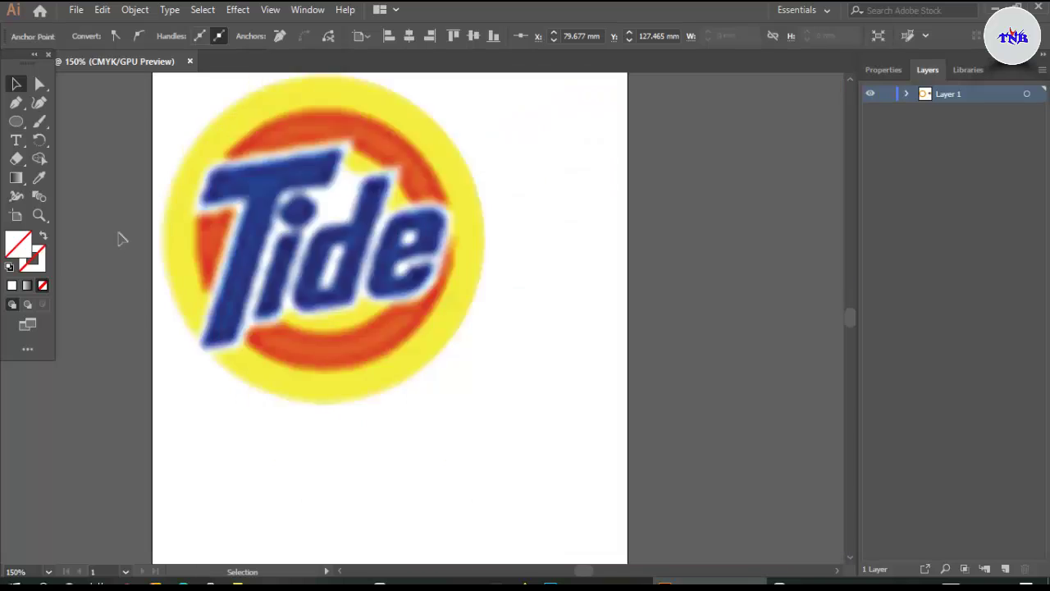
key("p")
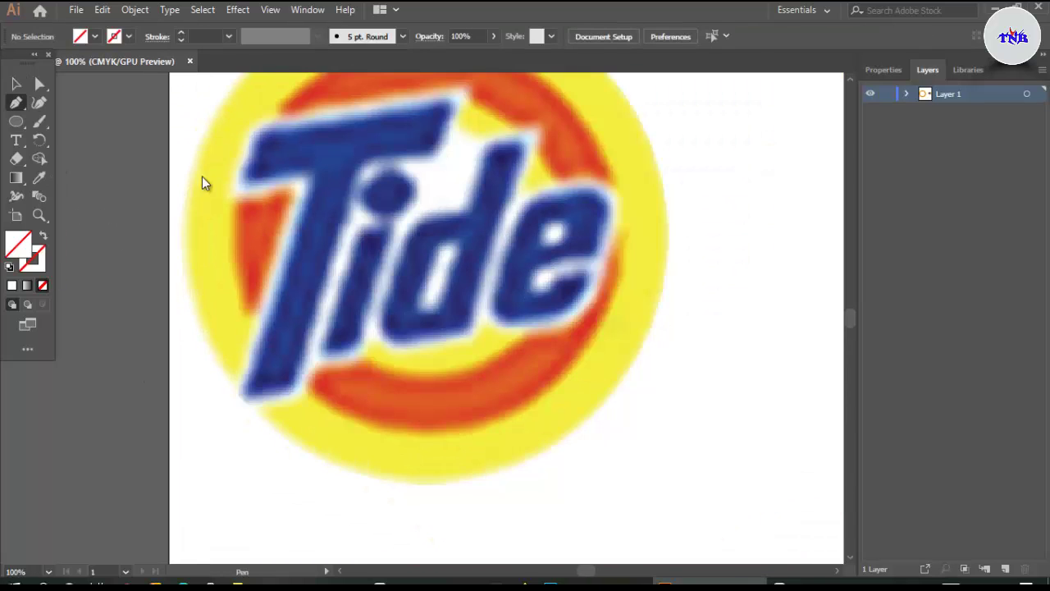
key("ctrl+plus")
key("ctrl+plus")
scroll(589, 304, "up", 1)
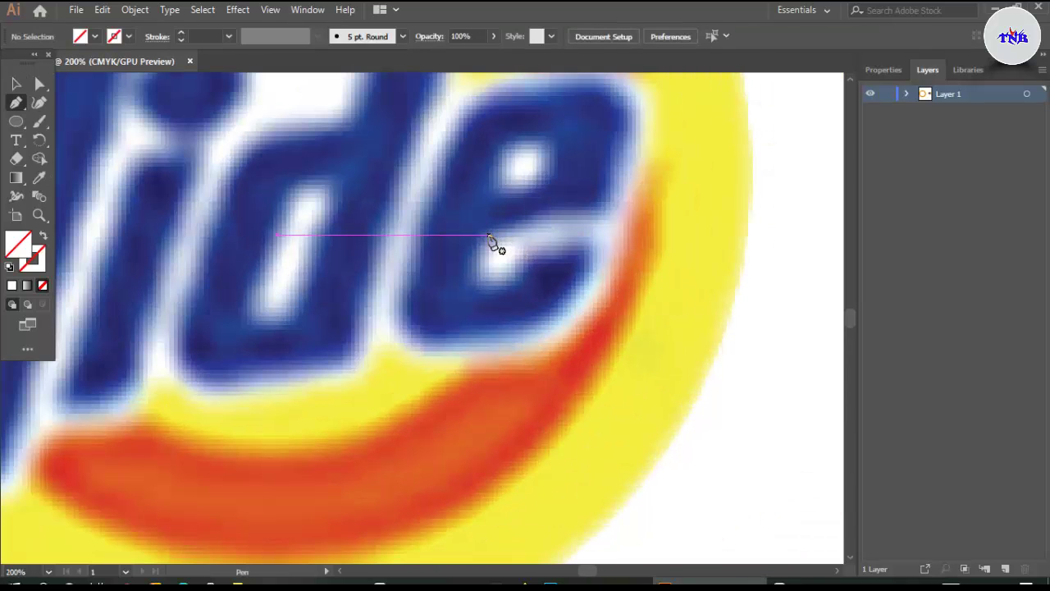
left_click(489, 236)
left_click_drag(544, 212, 587, 216)
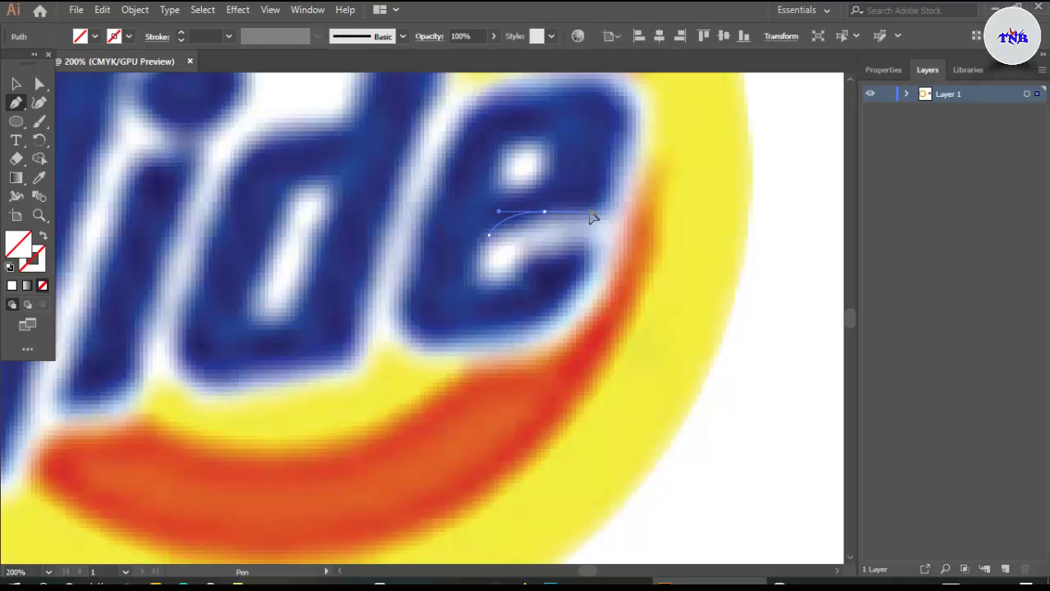
mouse_move(589, 210)
left_mouse_down()
mouse_move(622, 165)
mouse_move(616, 141)
left_mouse_up()
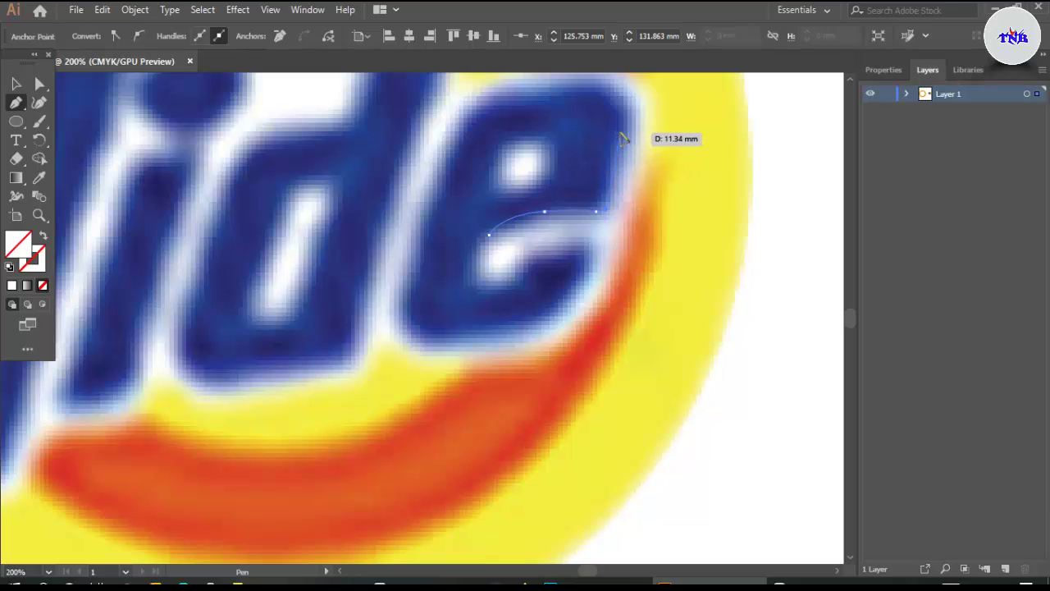
left_click_drag(632, 85, 513, 100)
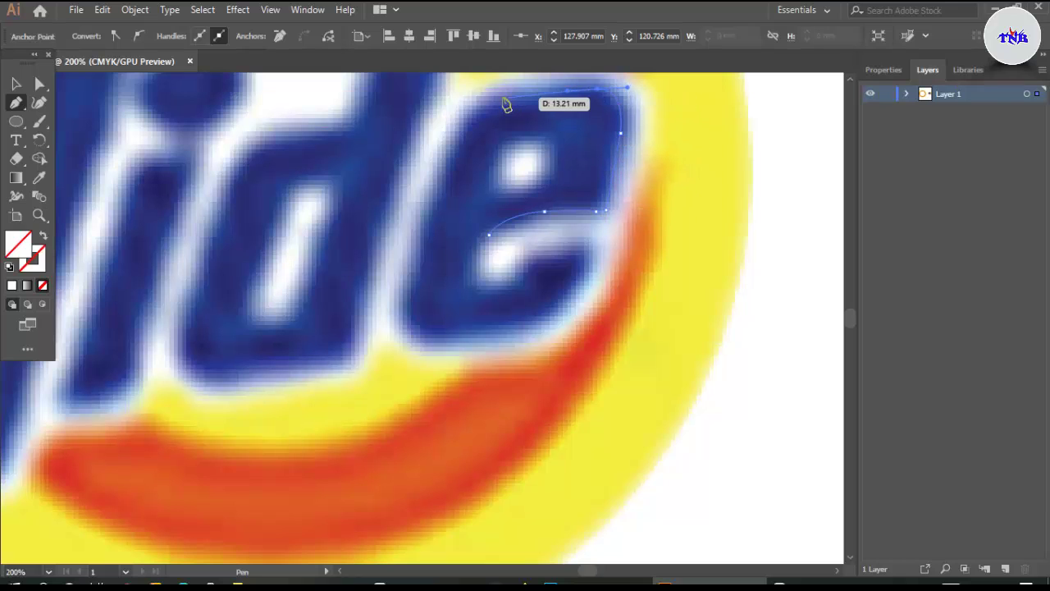
left_click_drag(465, 132, 459, 180)
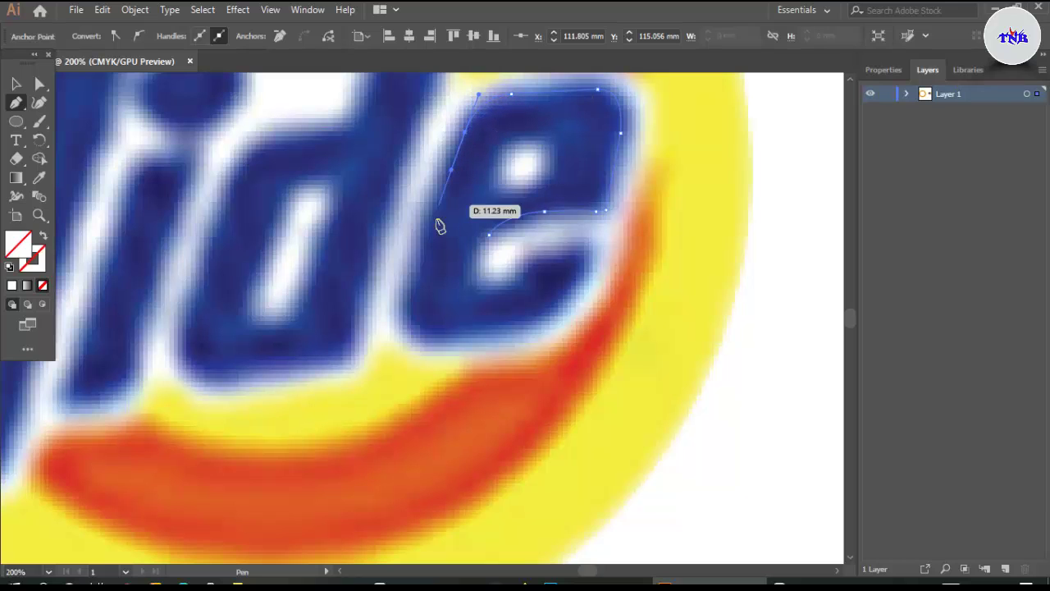
left_click(409, 292)
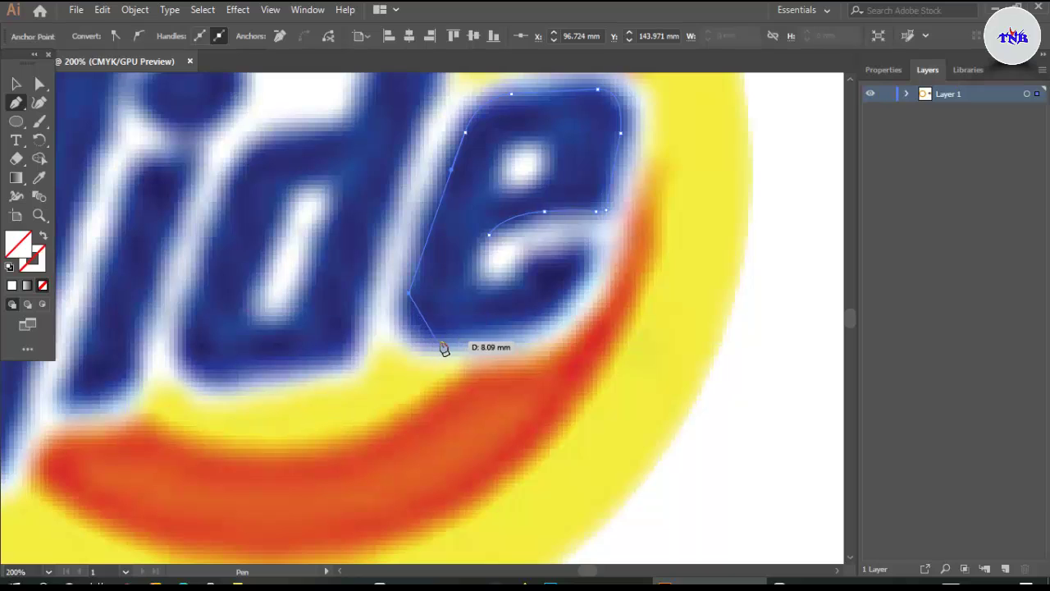
left_click_drag(438, 337, 482, 337)
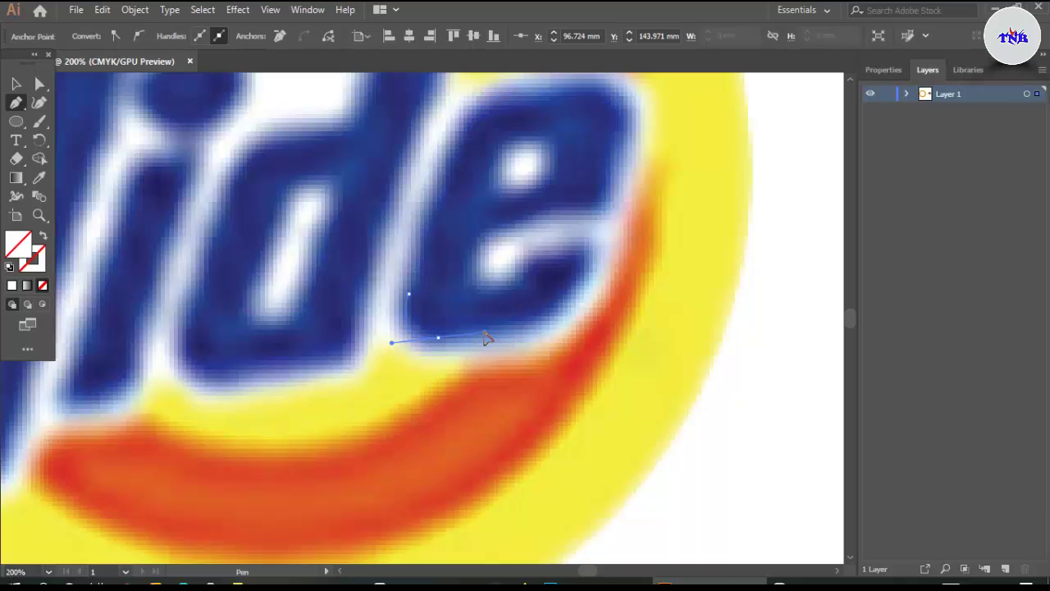
mouse_move(487, 337)
left_mouse_down()
mouse_move(548, 327)
mouse_move(585, 254)
mouse_move(529, 260)
mouse_move(520, 291)
mouse_move(485, 298)
mouse_move(475, 287)
left_mouse_up()
left_click_drag(478, 244, 496, 234)
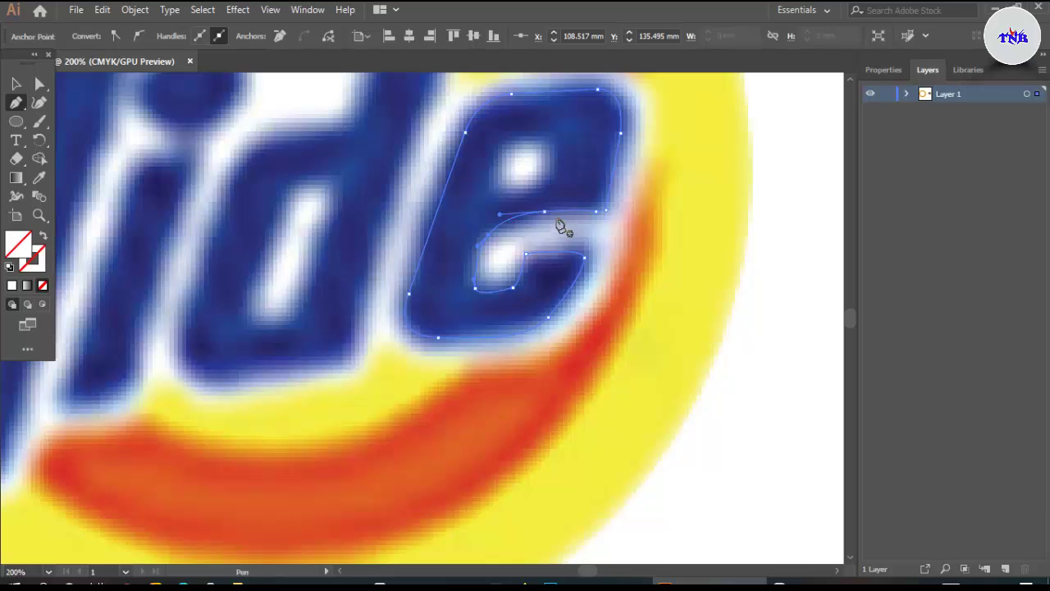
Trace the e's upper counter as a closed path, removing a stray anchor
left_click(509, 143)
left_click(550, 140)
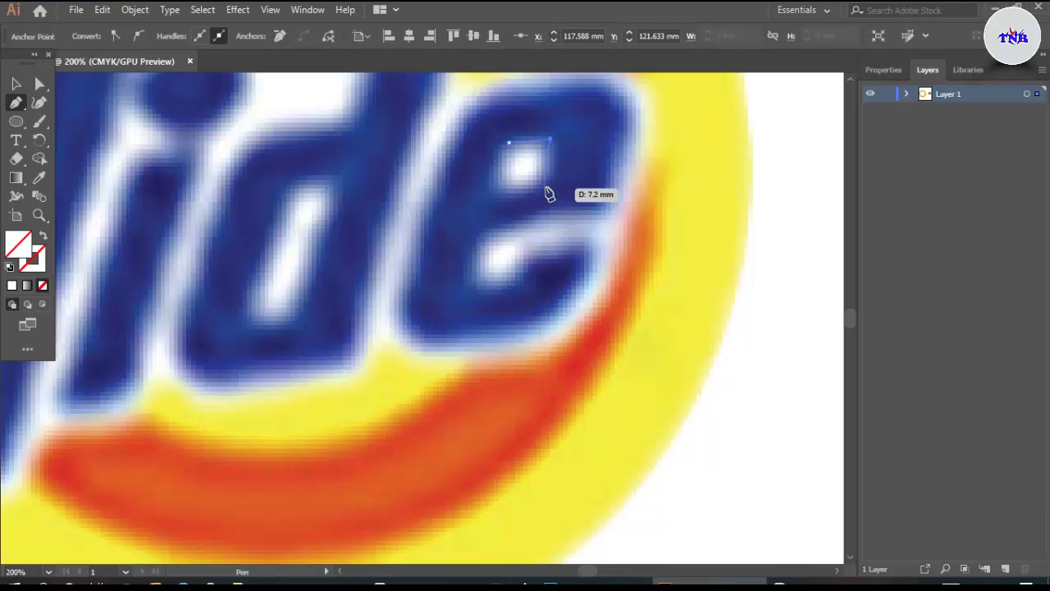
left_click(549, 179)
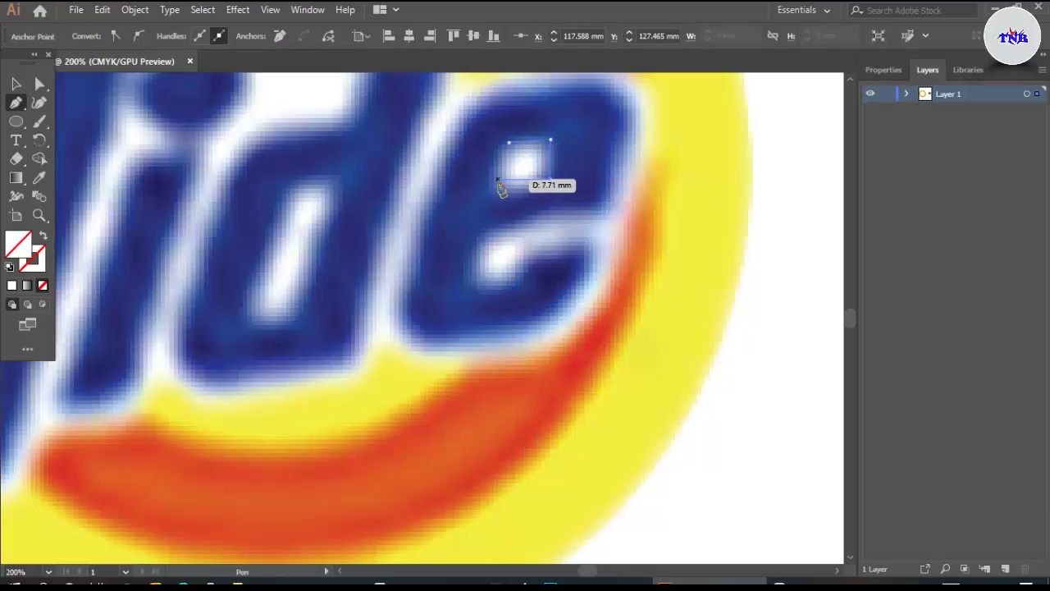
left_click(497, 189)
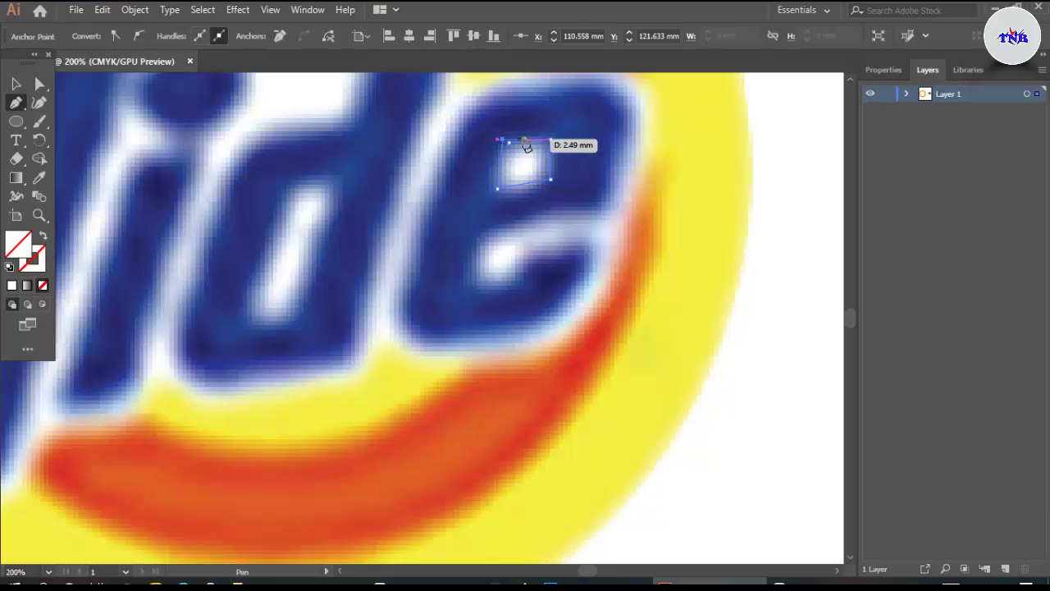
left_click(550, 141)
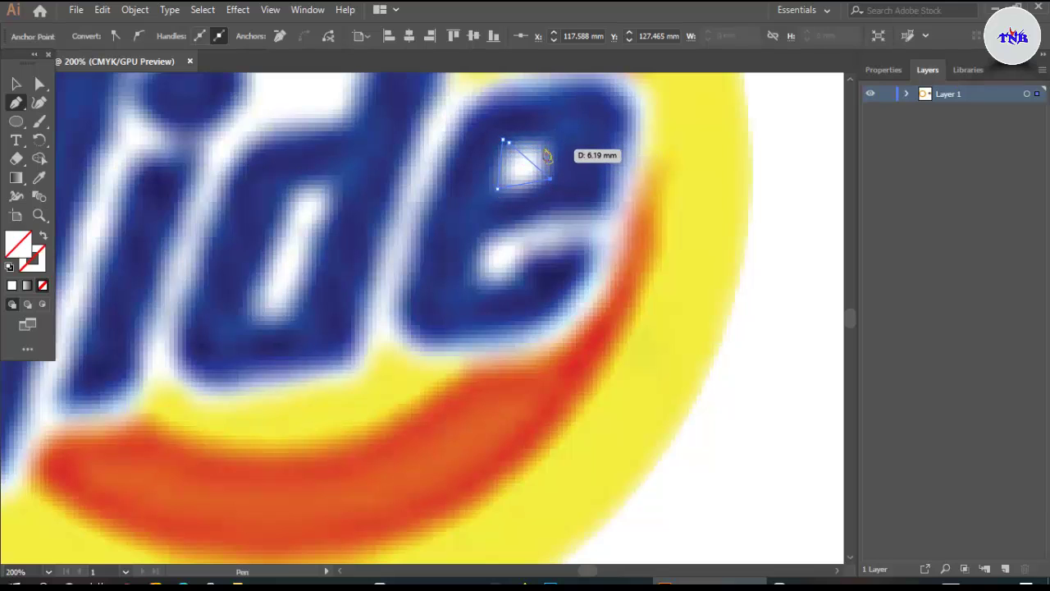
left_click(547, 156, "ctrl")
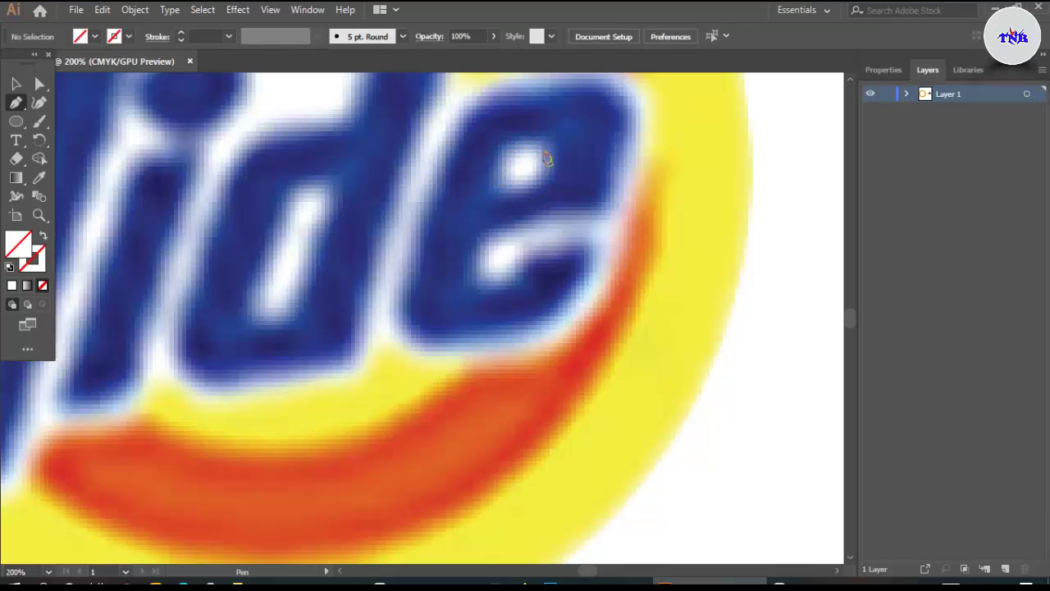
left_click(494, 189)
left_click(526, 188)
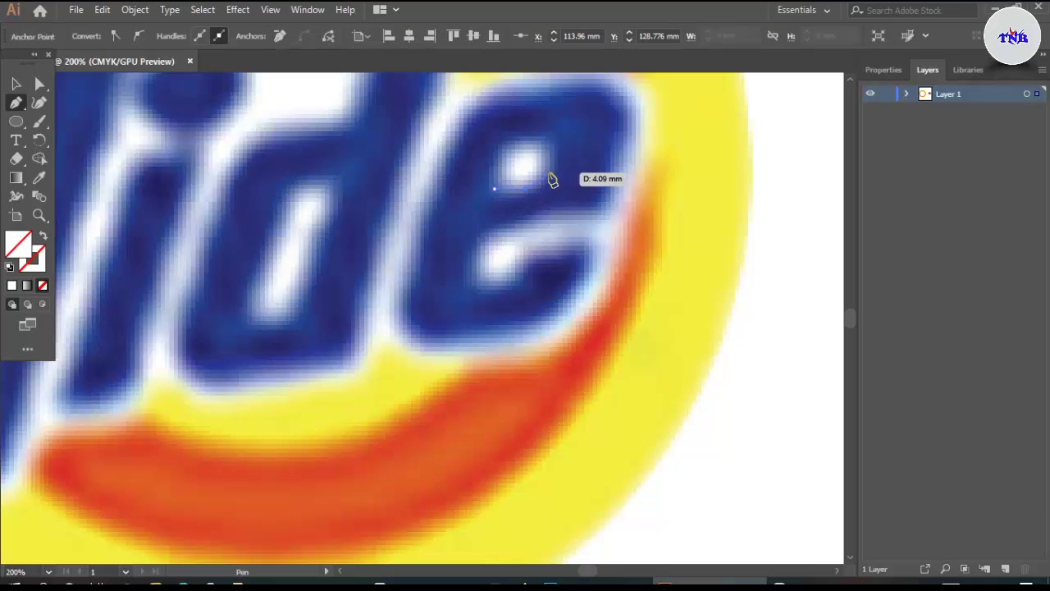
left_click(552, 169)
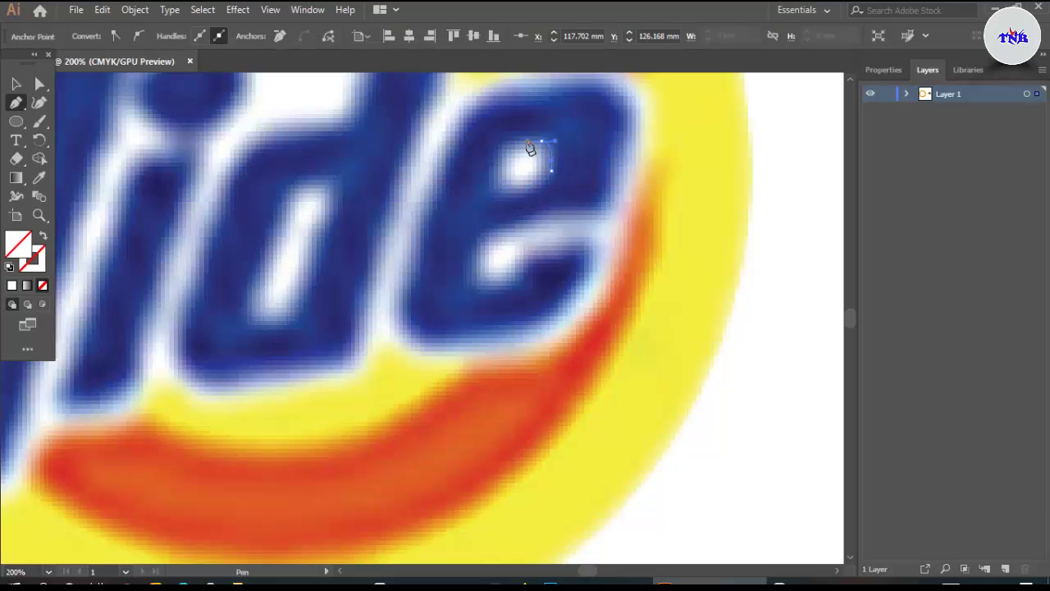
left_click(501, 145)
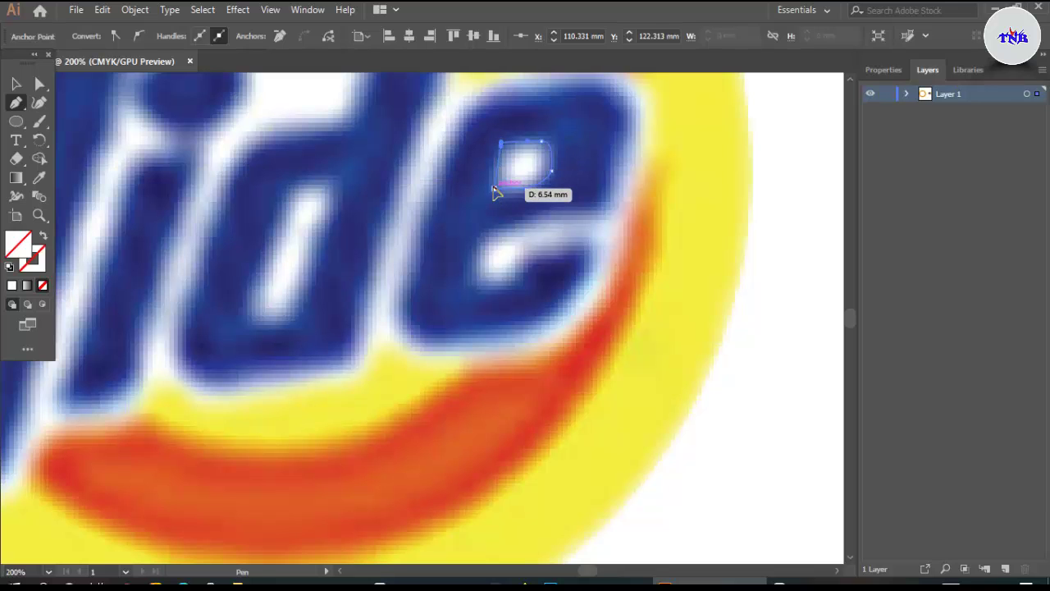
left_click(492, 190)
Zoom out and select the linked Tide image
scroll(545, 193, "down", 3)
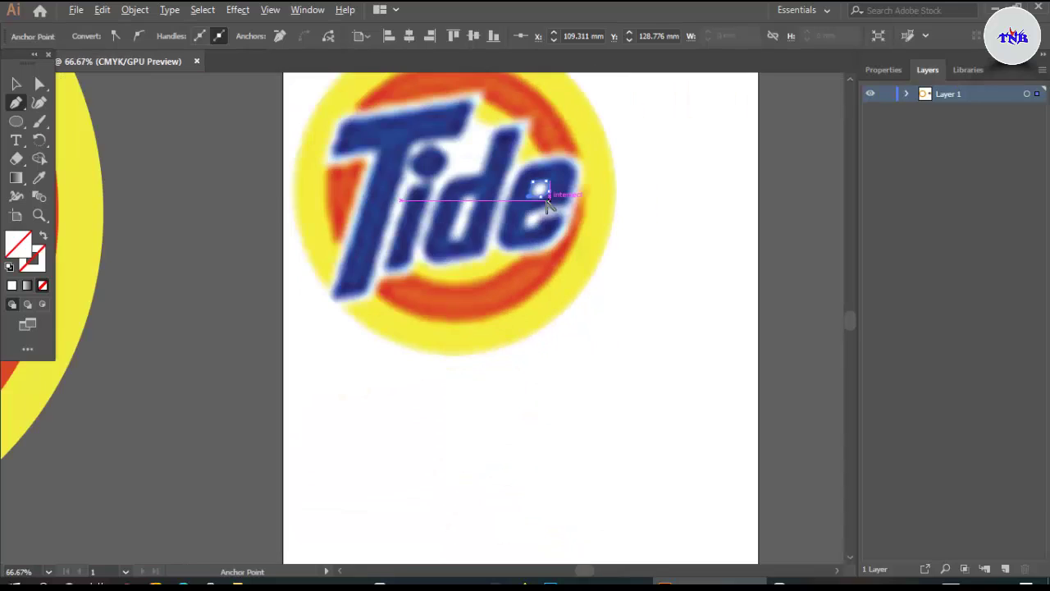
scroll(546, 227, "down", 1)
scroll(558, 238, "down", 1)
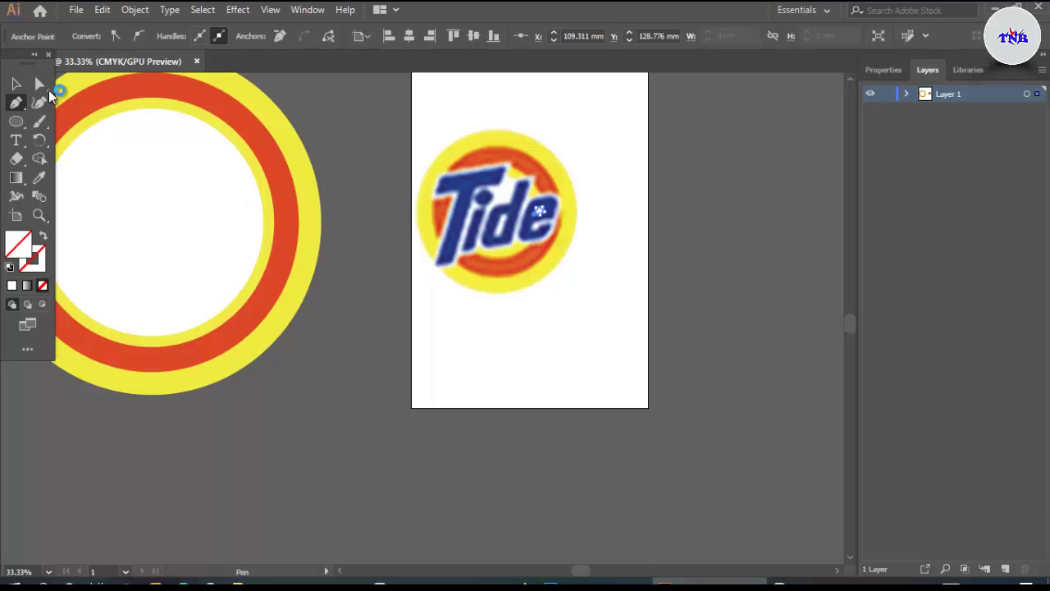
key("v")
left_click(516, 279)
key("ctrl+plus")
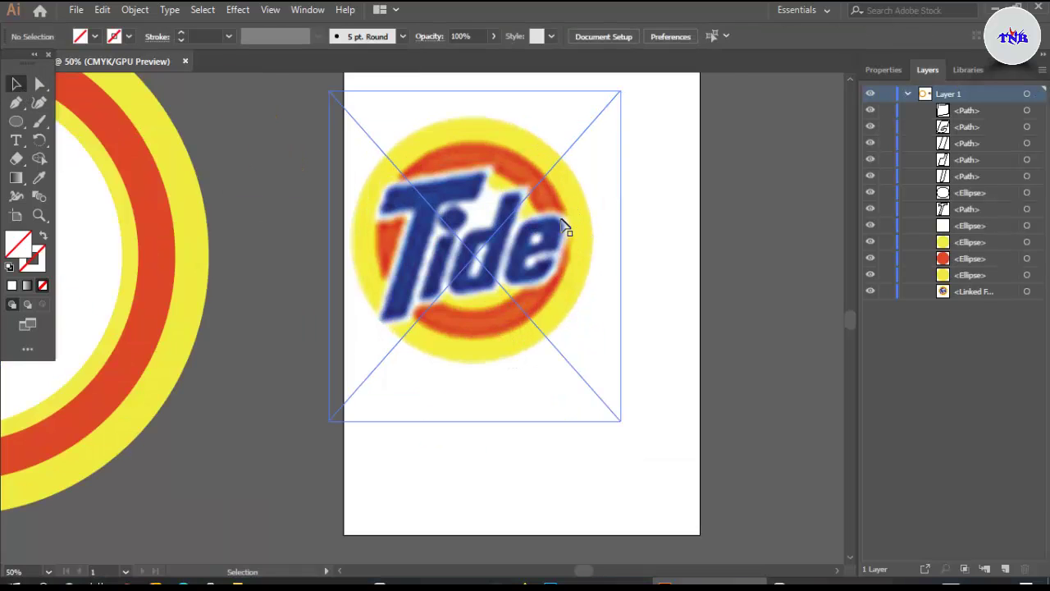
Fill the traced T with navy blue sampled from the reference Tide image
left_click(439, 201)
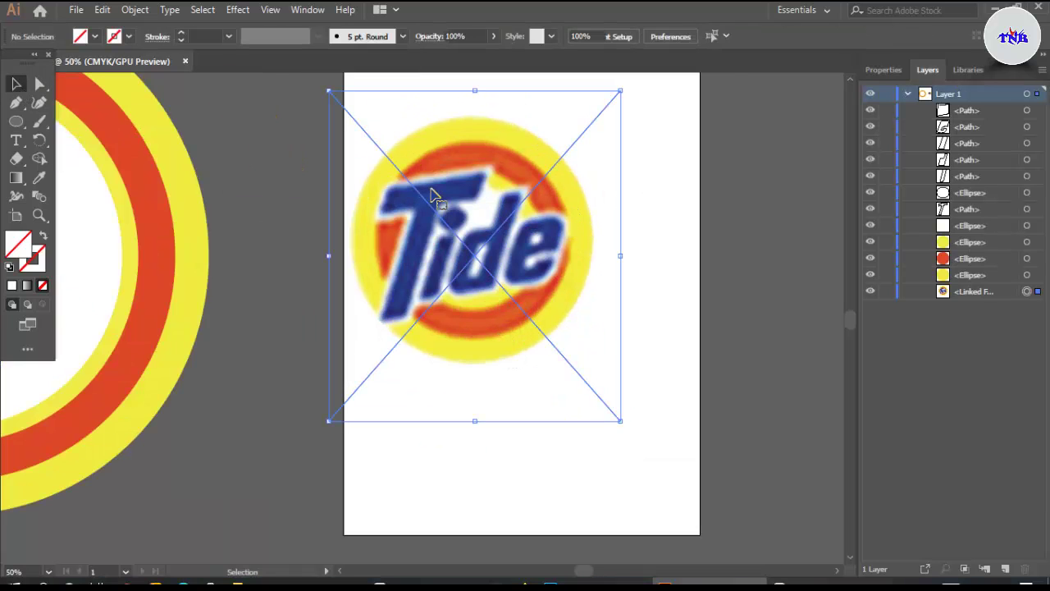
left_click(463, 203)
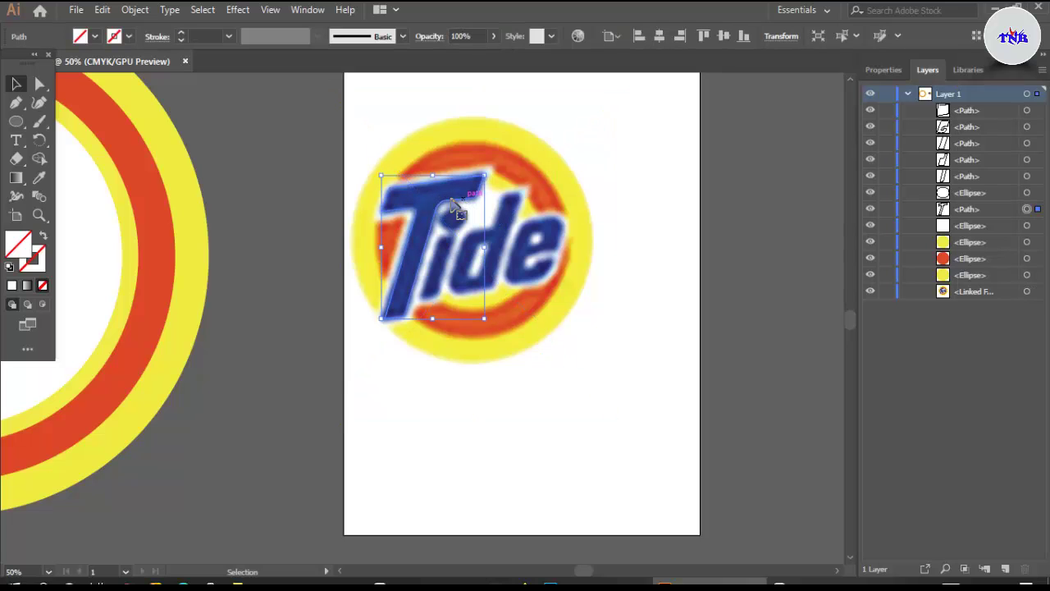
left_click(38, 177)
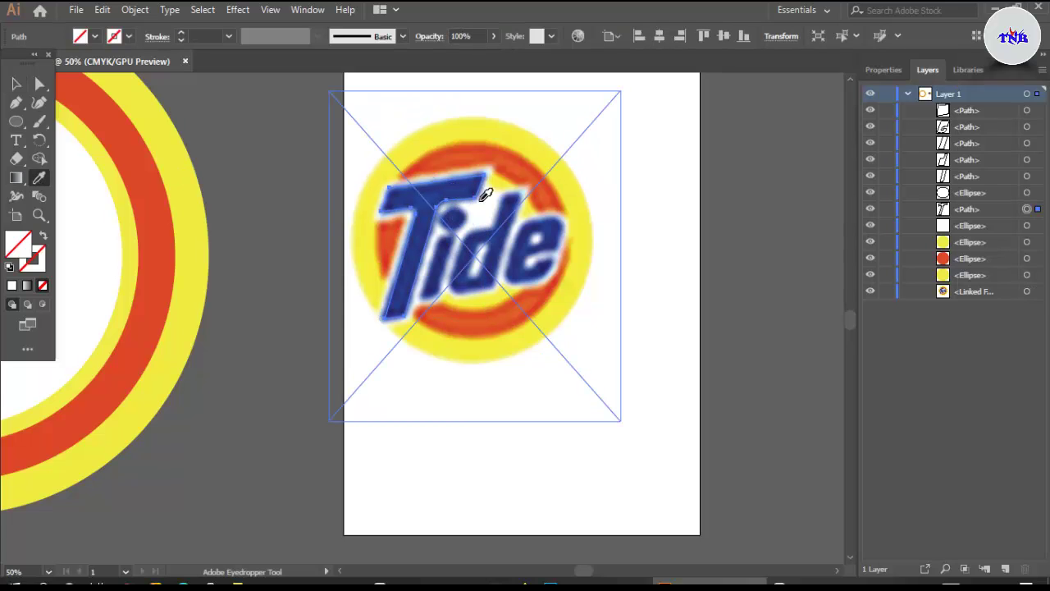
left_click(509, 210)
left_click(16, 84)
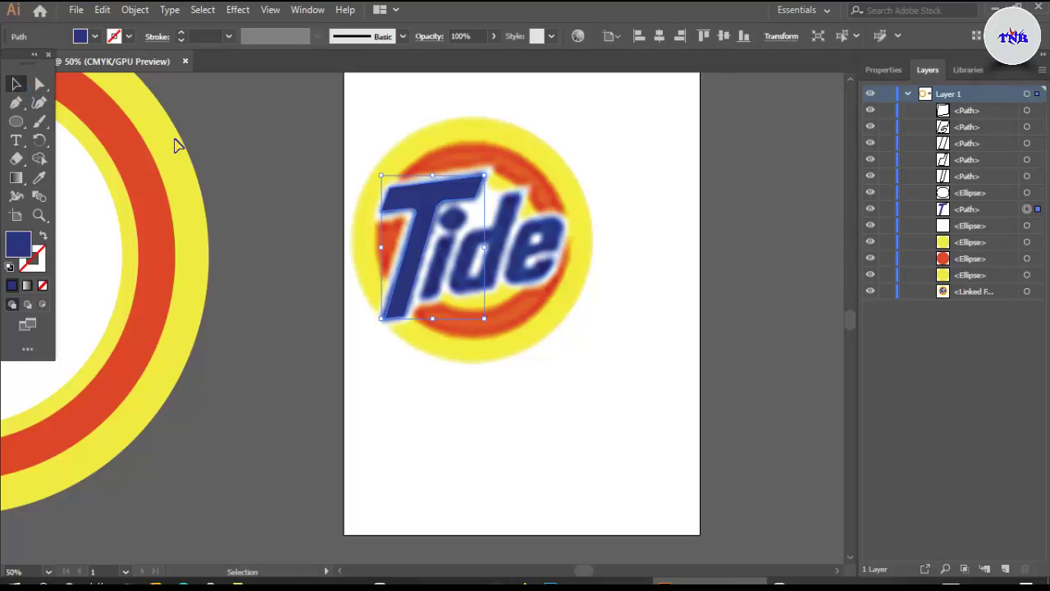
Fill the i's dot and stem with the sampled navy blue
left_click(460, 229)
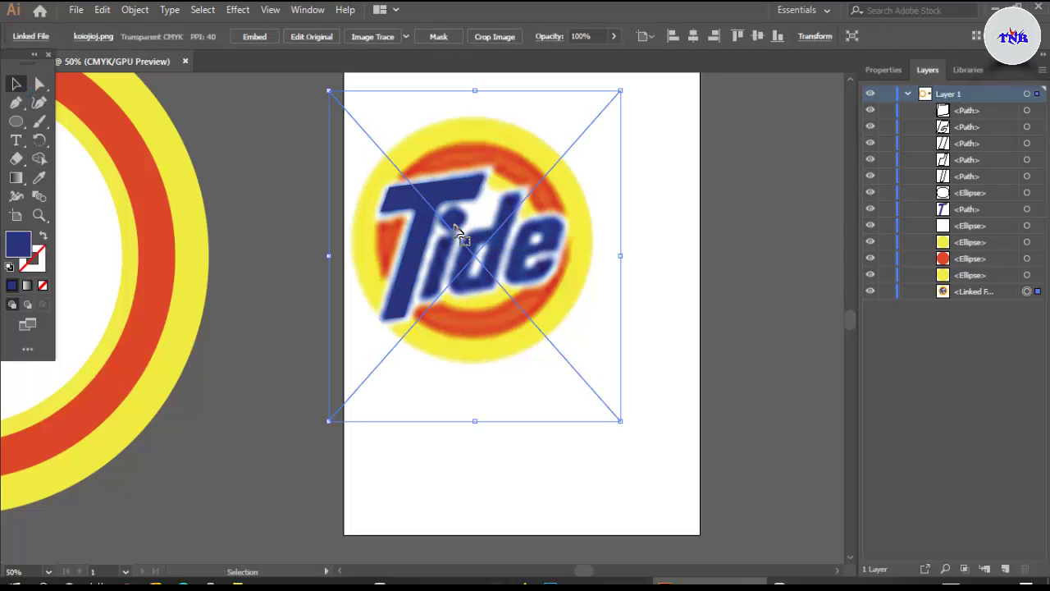
left_click(457, 217)
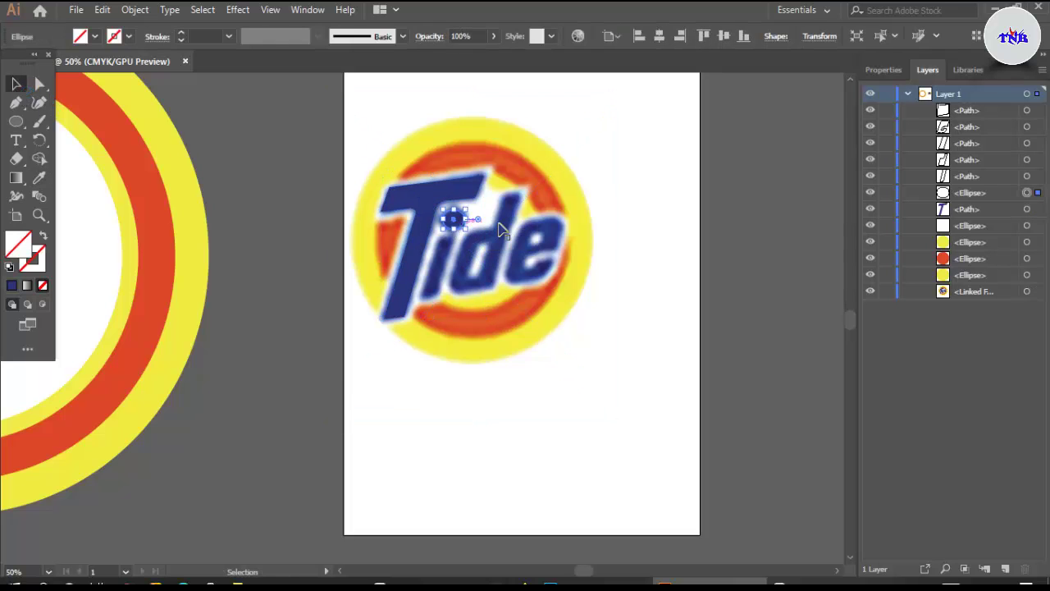
left_click(39, 177)
left_click(401, 182)
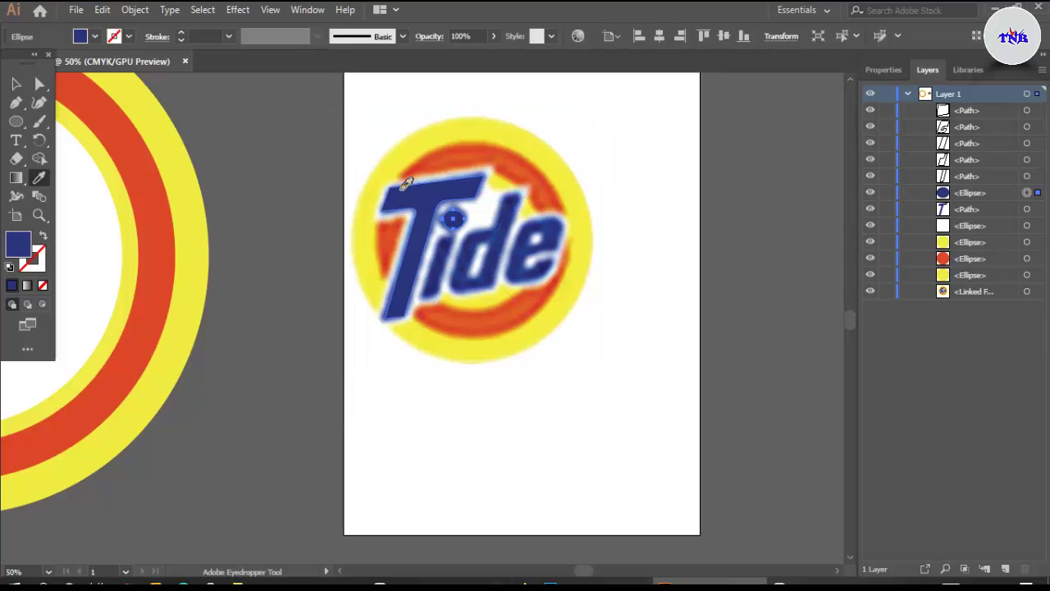
left_click(16, 86)
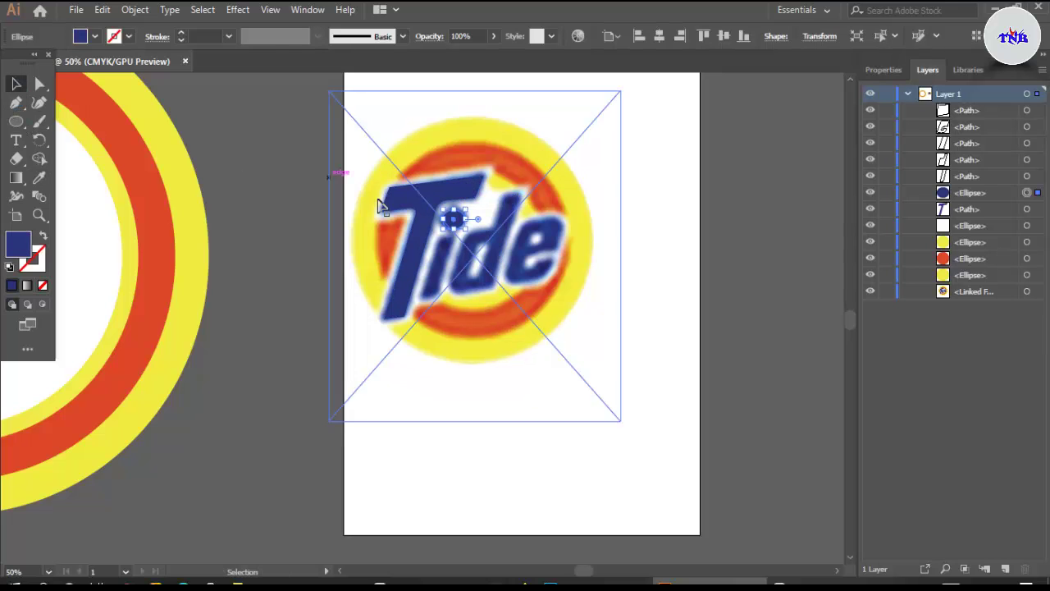
left_click(450, 281)
left_click(449, 281)
left_click(39, 177)
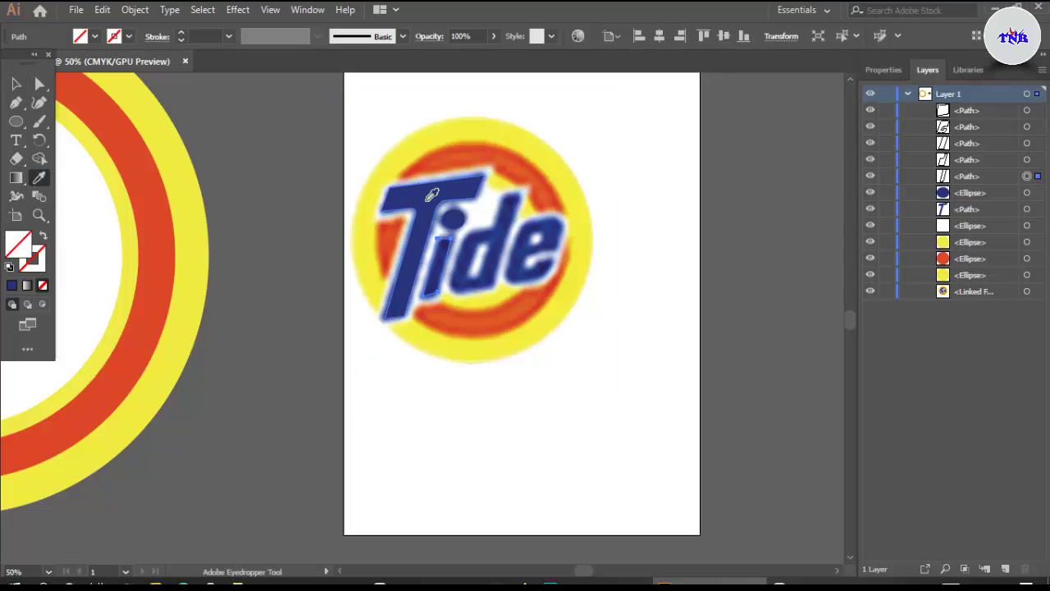
left_click(15, 83)
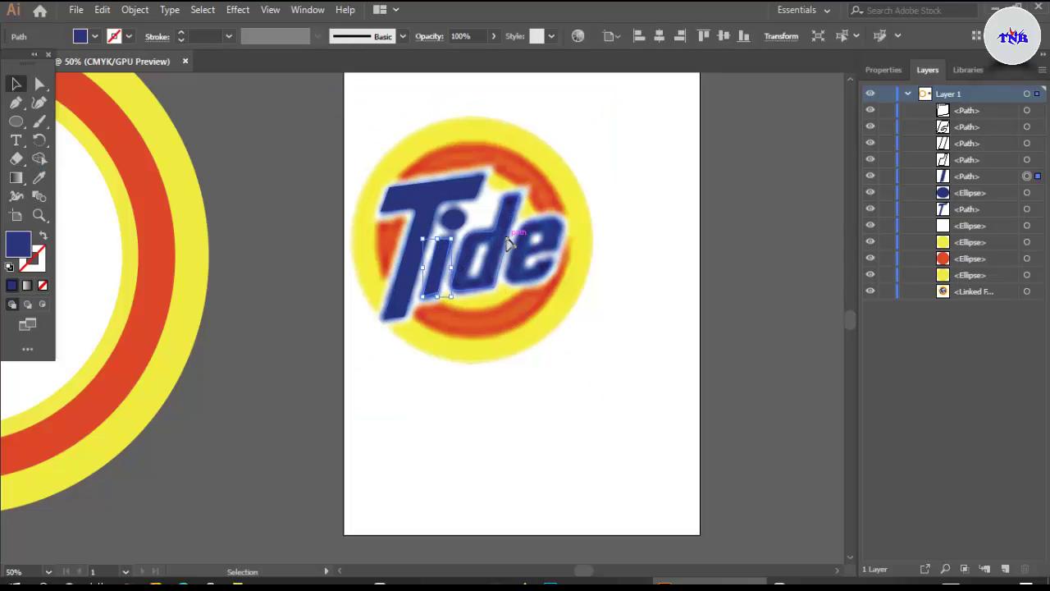
Fill the d with navy blue and the hole inside it with white
left_click(467, 244)
left_click(38, 178)
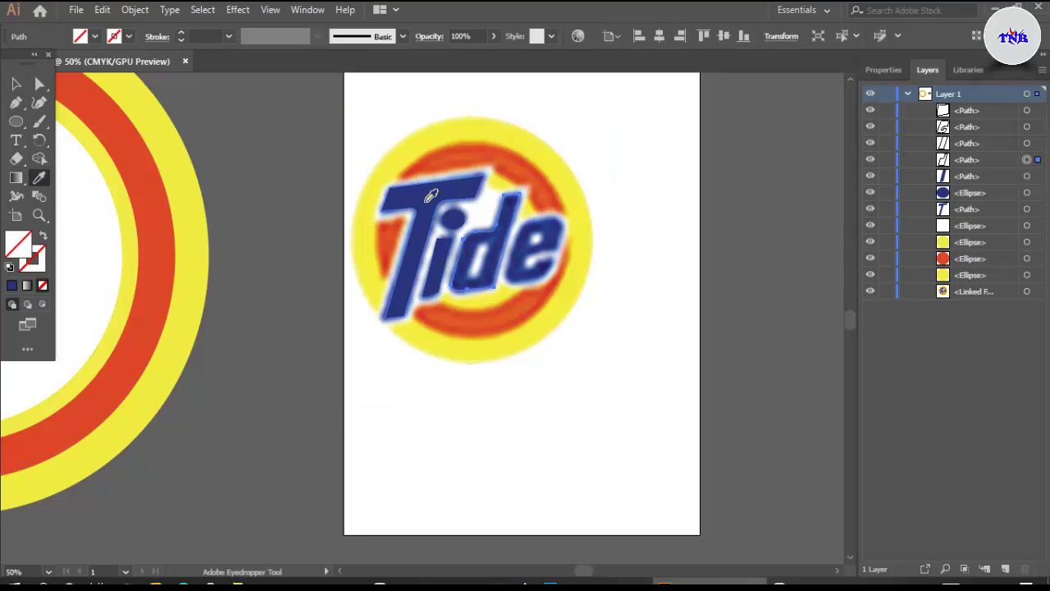
left_click(432, 195)
left_click(16, 84)
left_click(480, 261)
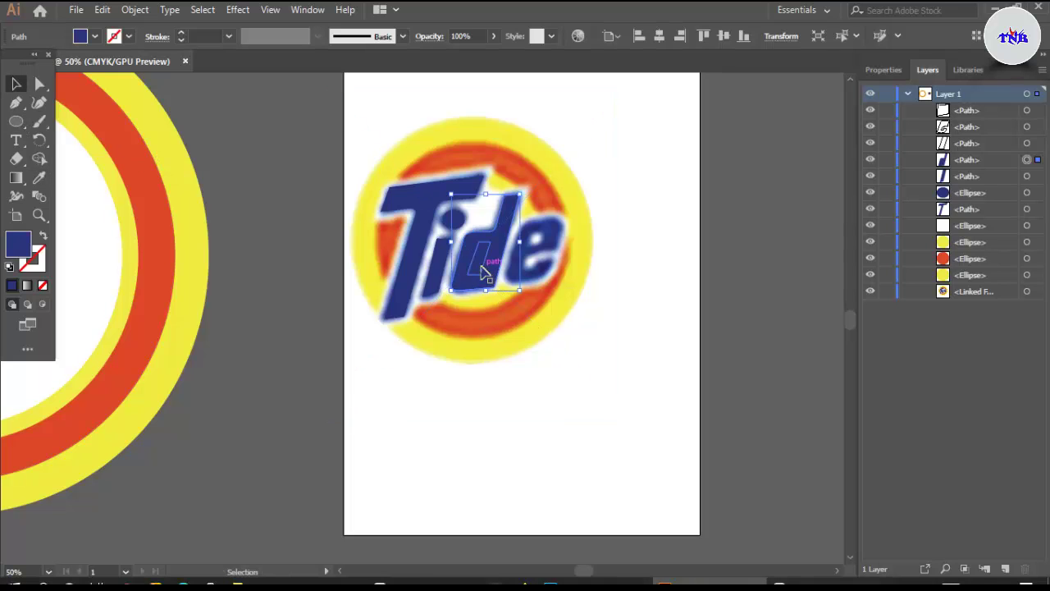
left_click(38, 177)
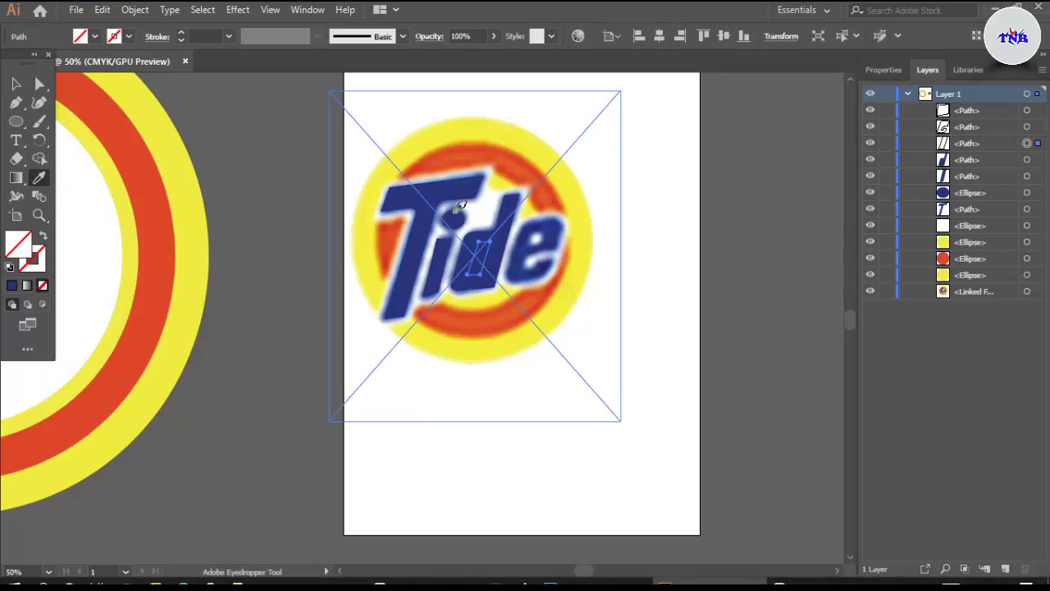
left_click(485, 211)
left_click(15, 83)
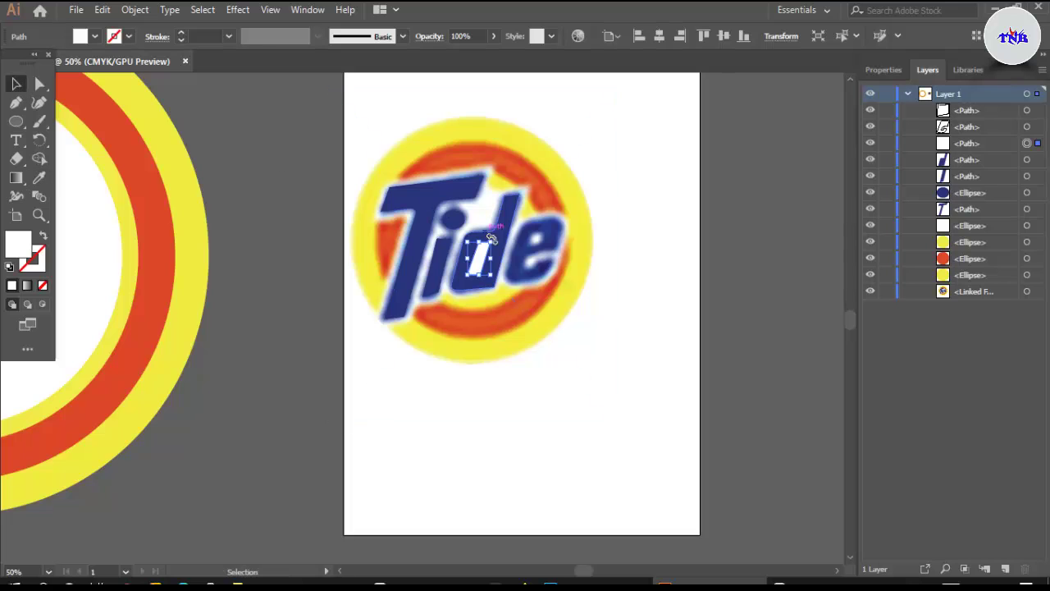
Fill the e with navy blue and its inner hole with white
left_click(518, 257)
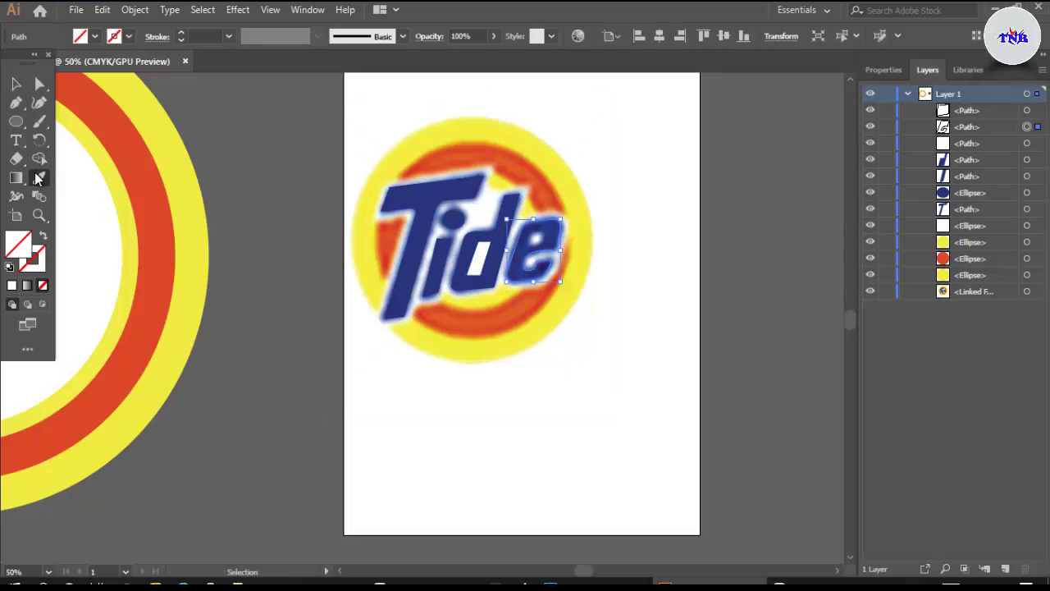
left_click(38, 177)
left_click(433, 190)
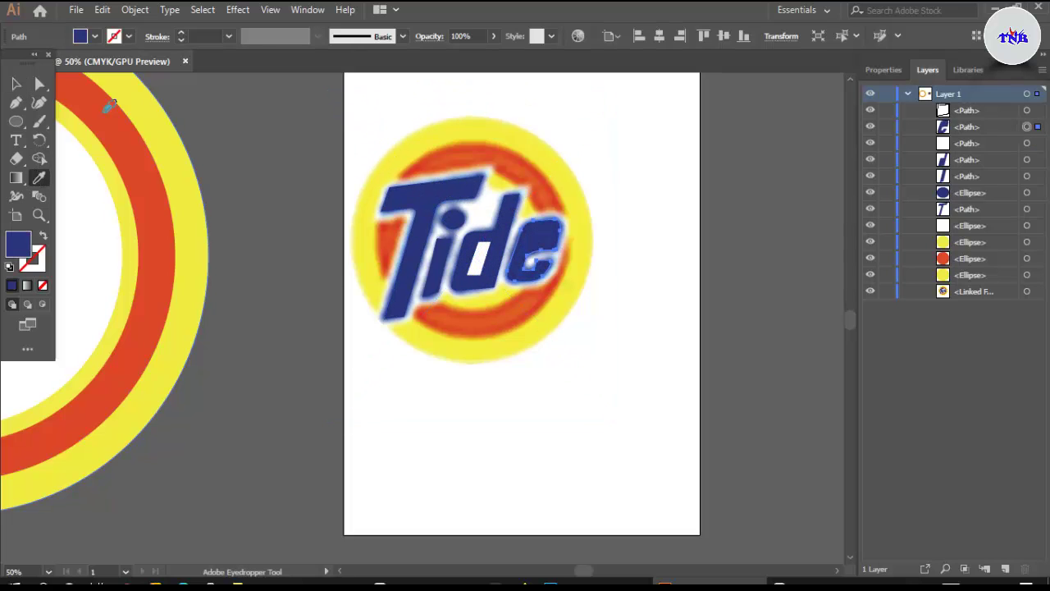
key("v")
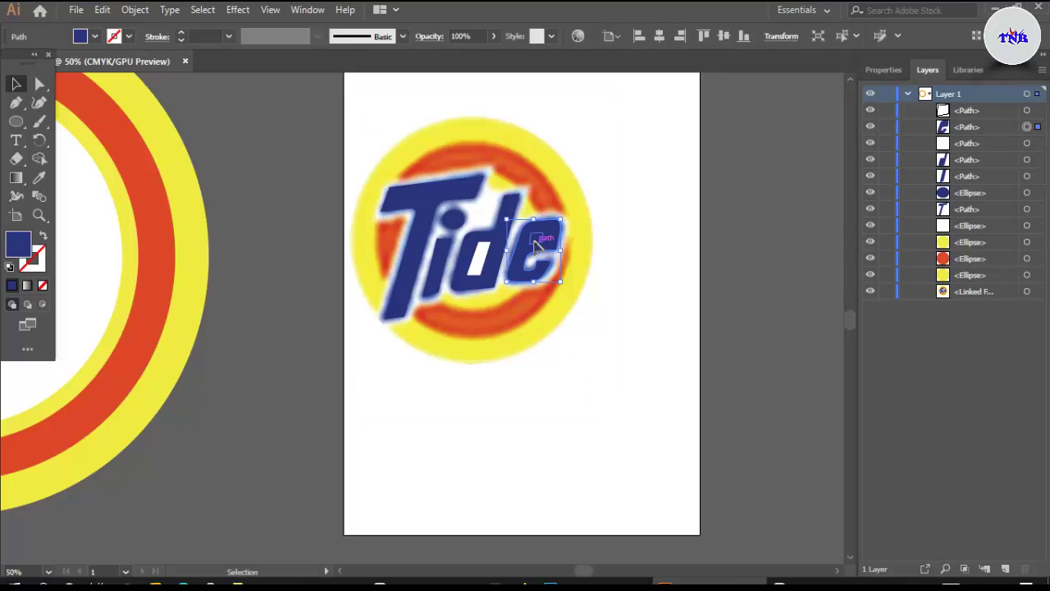
left_click(535, 238)
left_click(39, 178)
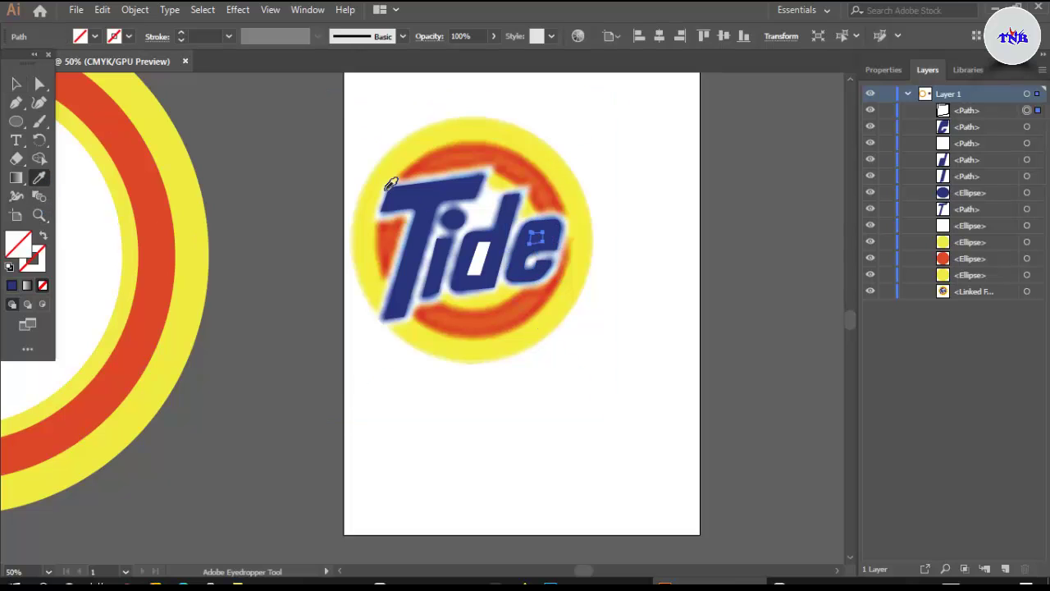
Round the corners of the white hole inside the e
scroll(526, 279, "up", 3)
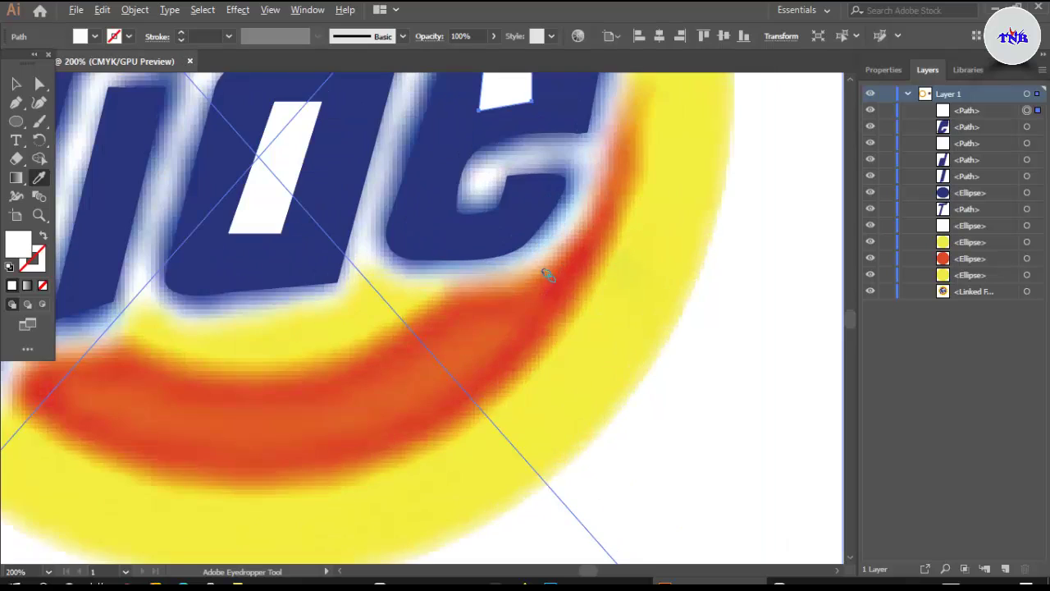
scroll(543, 274, "down", 1)
left_click(39, 84)
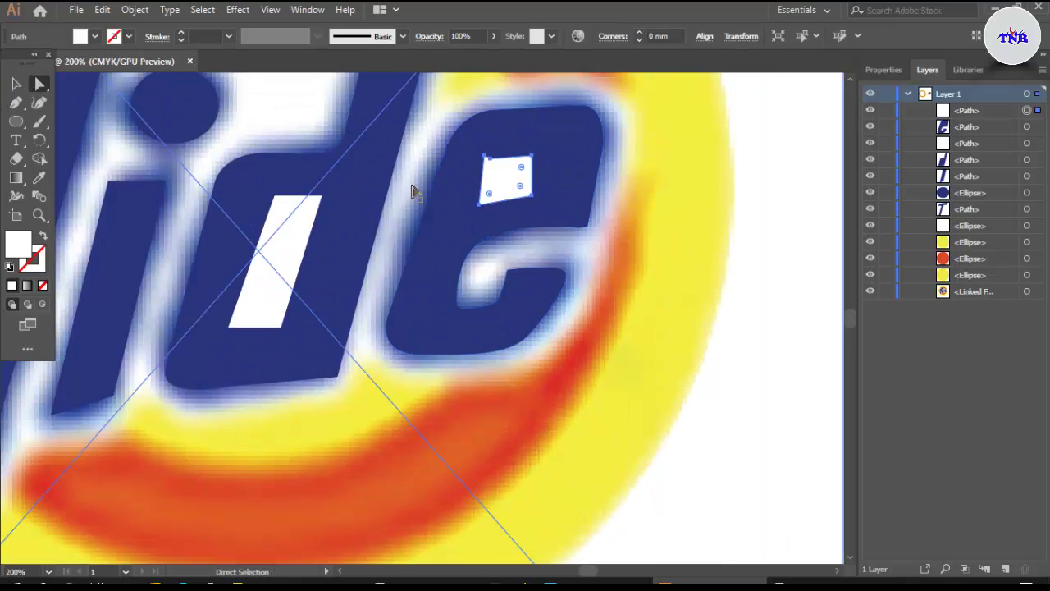
left_click_drag(489, 199, 495, 195)
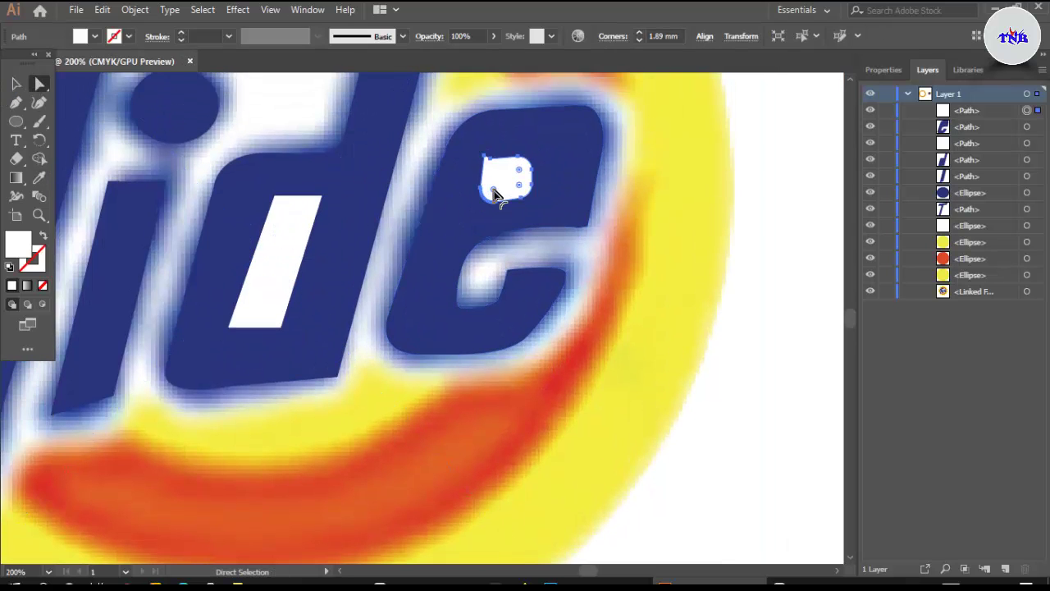
left_click(16, 84)
Round the corners of the white hole inside the d to fit its counter
left_click(656, 308)
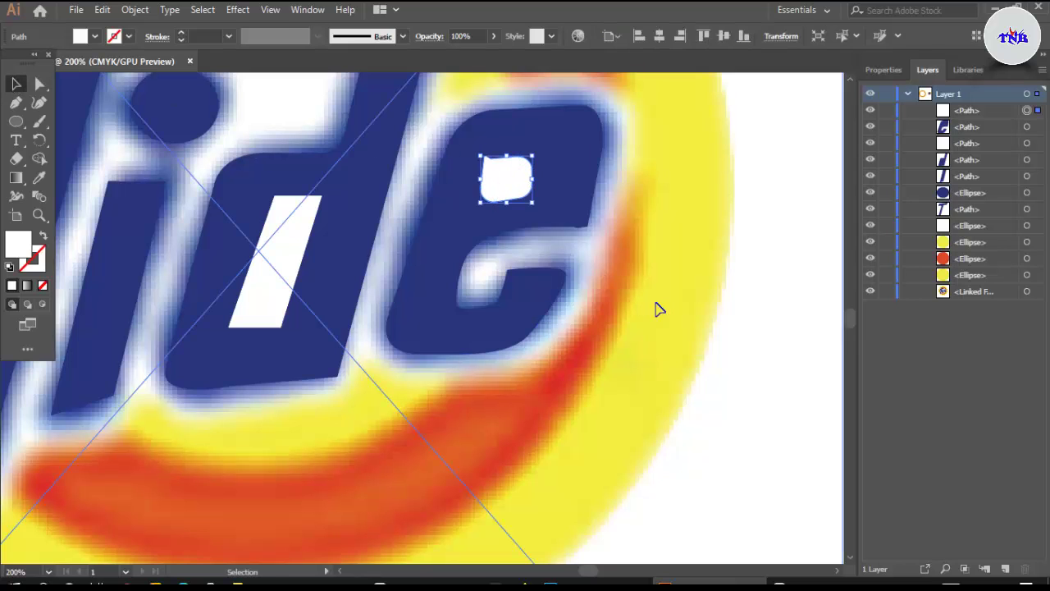
scroll(656, 309, "down", 2)
scroll(656, 305, "down", 1)
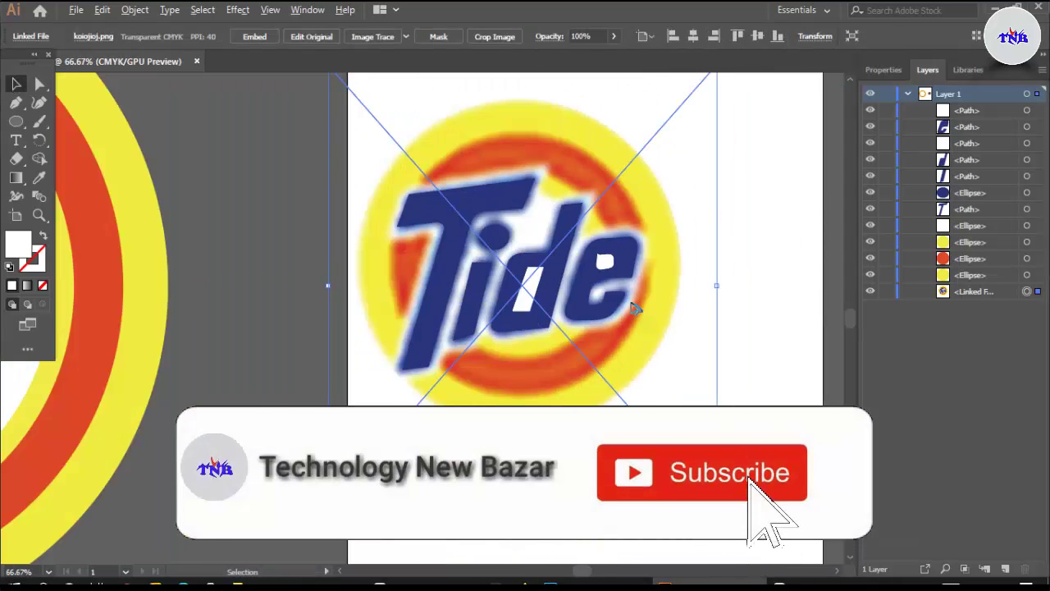
scroll(633, 300, "down", 1)
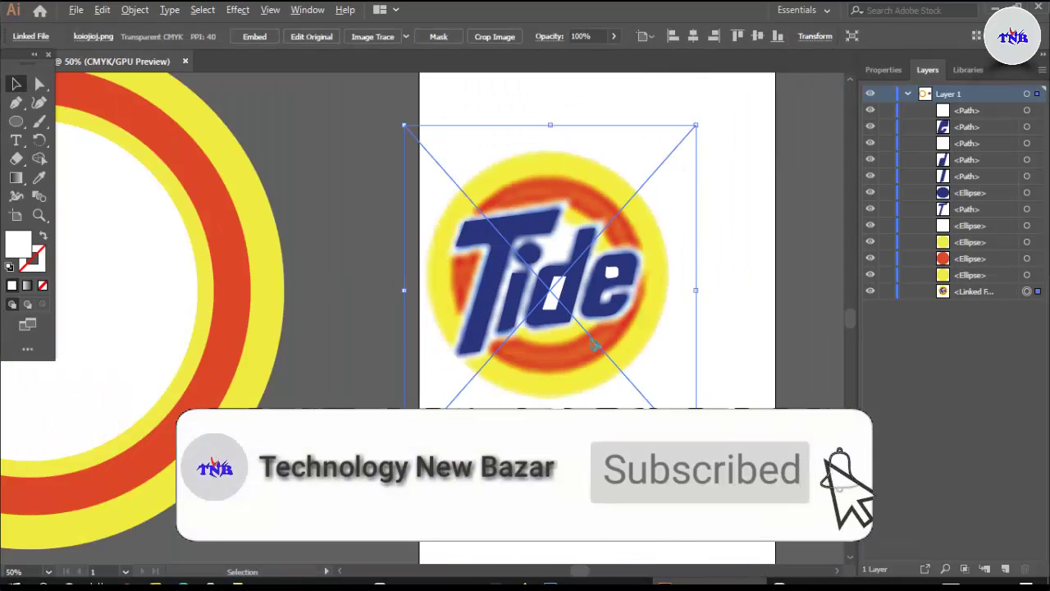
scroll(492, 206, "up", 3)
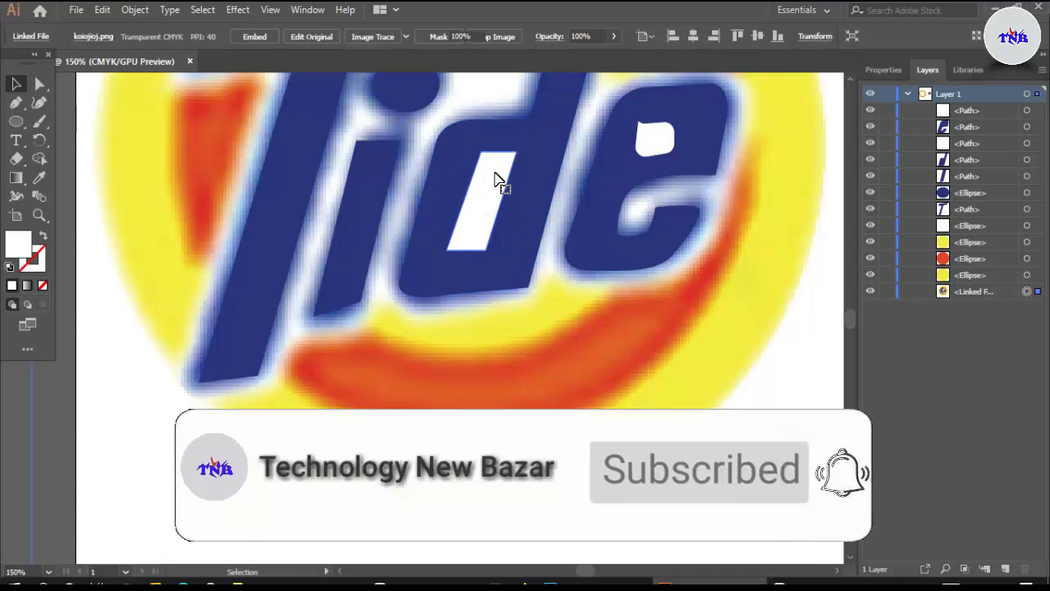
left_click(492, 176)
left_click(39, 84)
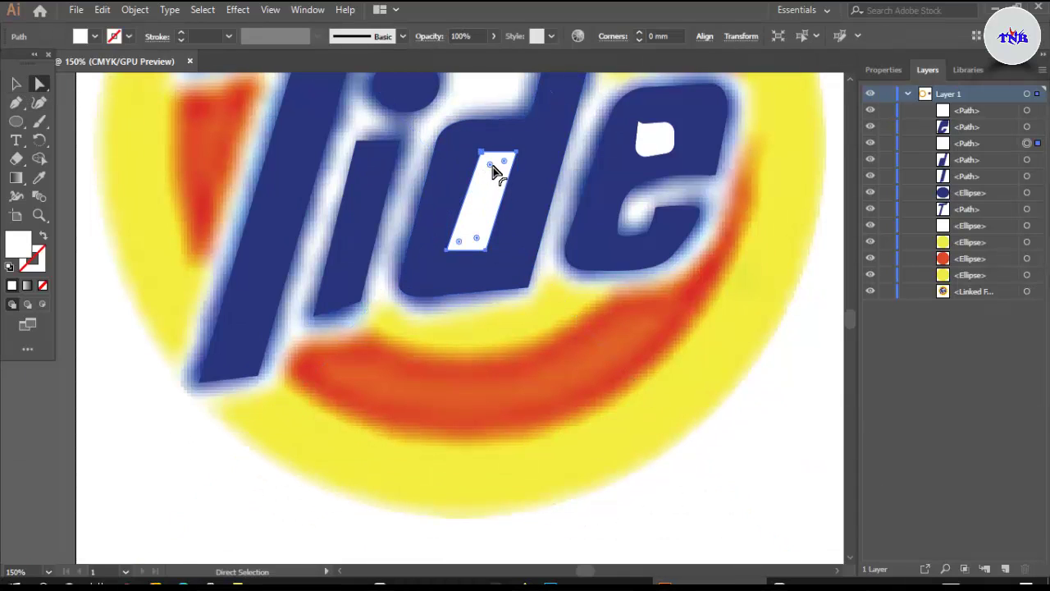
key("shift")
left_click_drag(459, 243, 463, 244)
key("v")
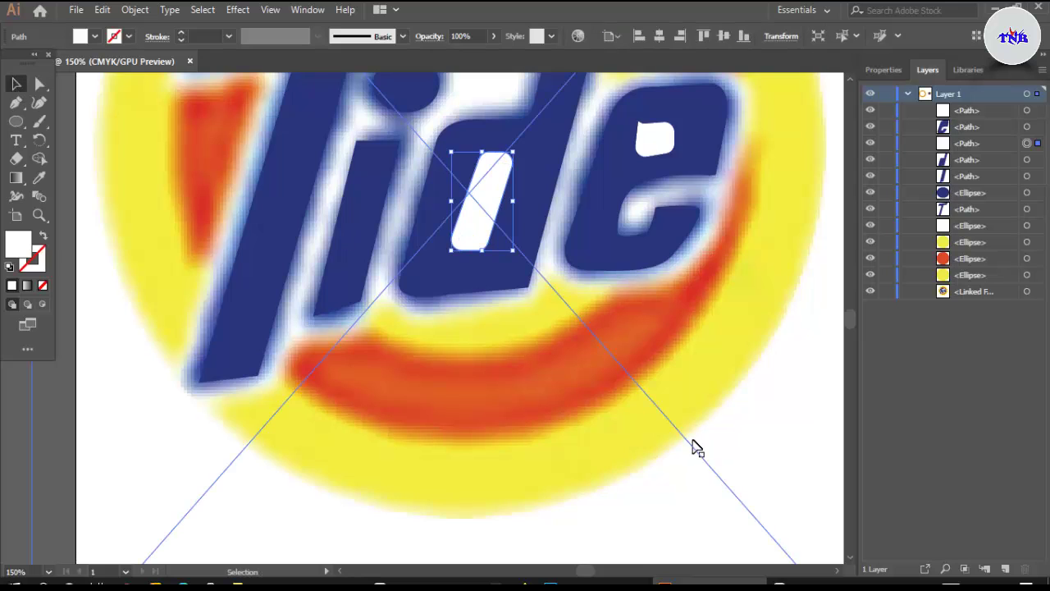
Select the reference Tide image in the Layers panel, ready for locking
scroll(692, 447, "down", 1)
scroll(692, 447, "down", 1)
scroll(691, 447, "down", 1)
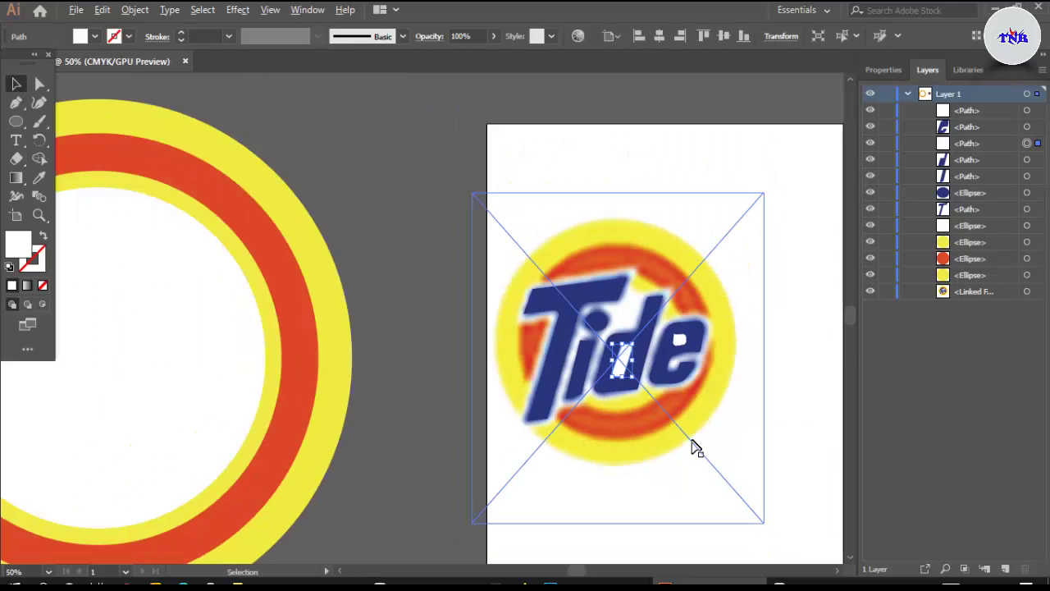
left_click(749, 350)
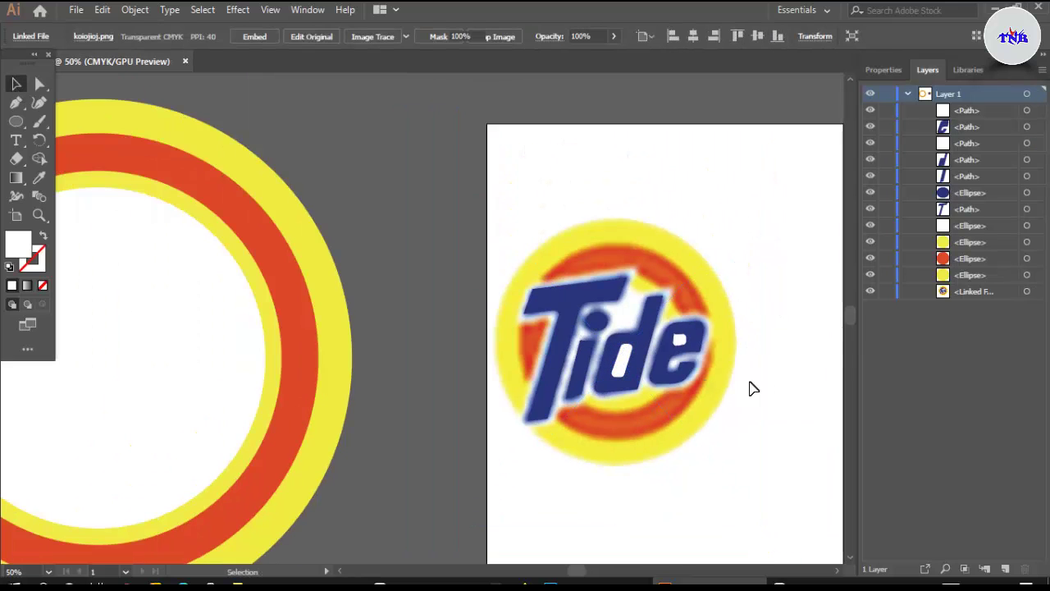
Lock the reference image and move the Tide lettering onto the large ring logo
left_click(885, 291)
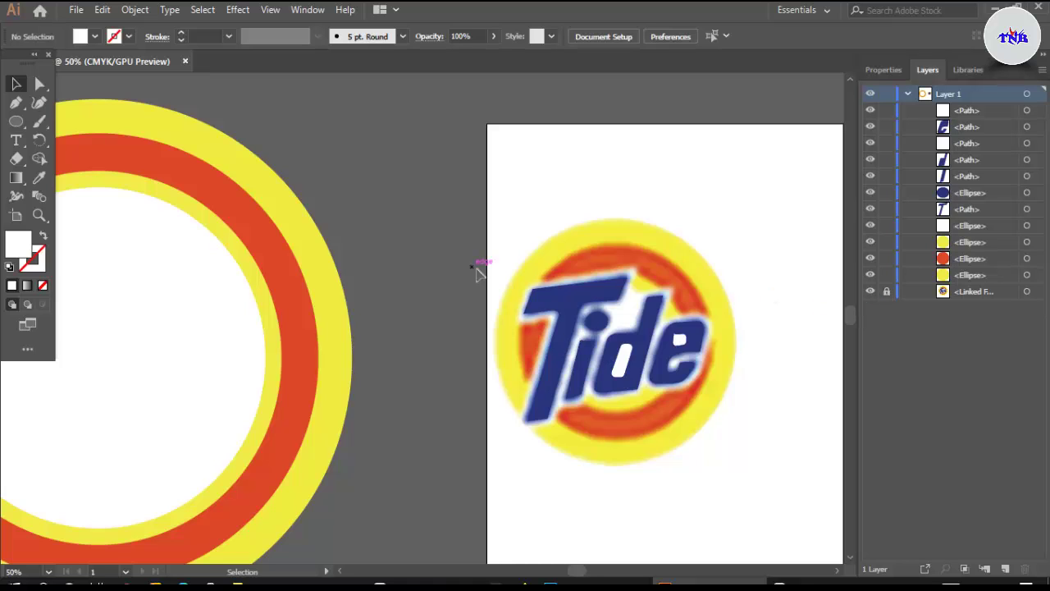
left_click_drag(661, 374, 168, 379)
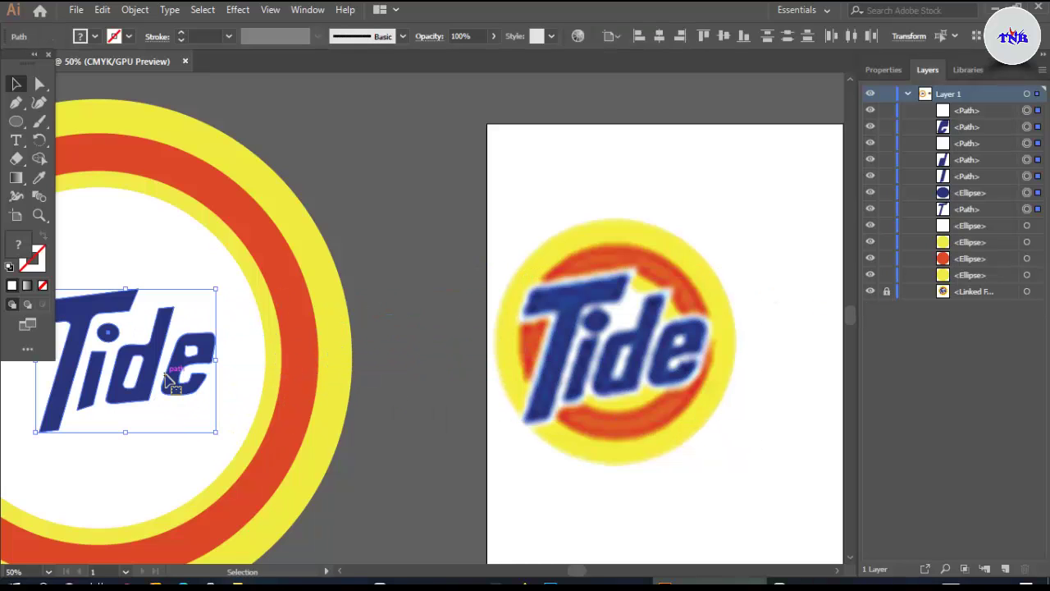
scroll(168, 379, "down", 1)
scroll(174, 387, "down", 1)
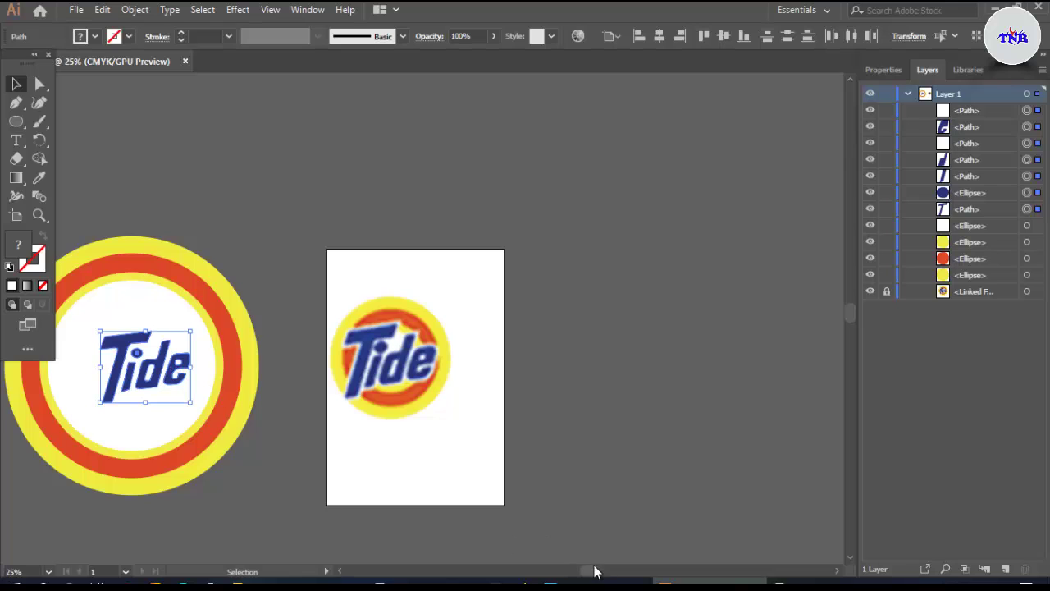
left_click_drag(596, 572, 567, 571)
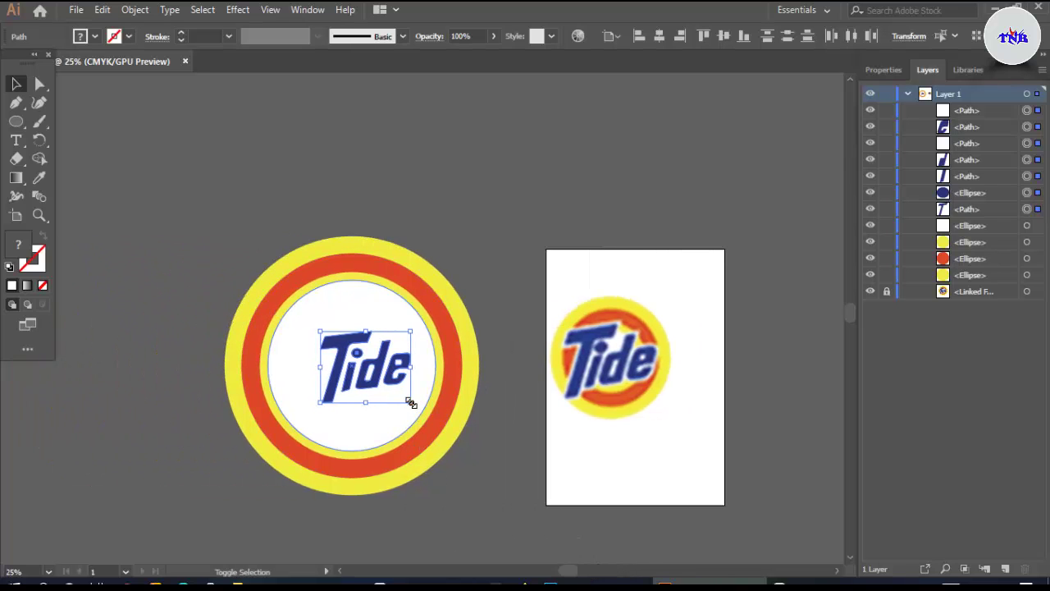
Scale the Tide lettering to fill the white centre and nudge it down into place
left_click_drag(410, 402, 473, 452)
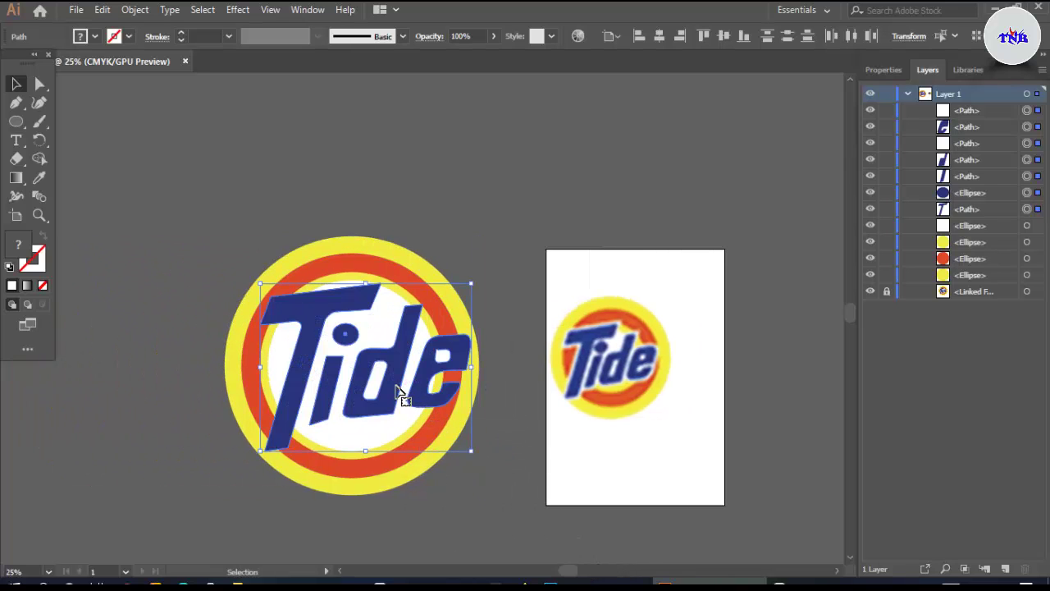
left_click_drag(400, 392, 381, 396)
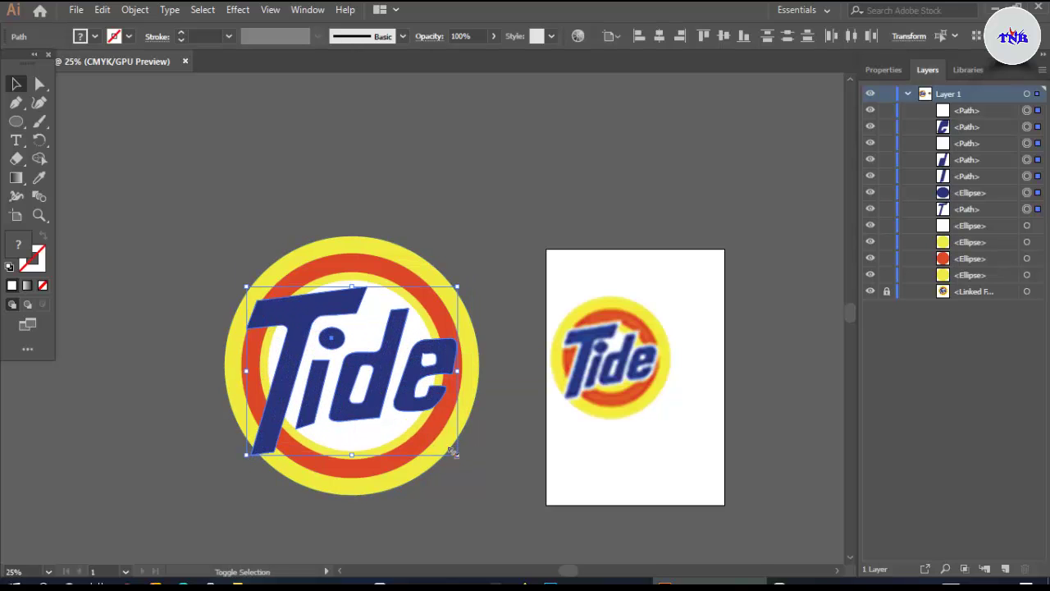
mouse_move(454, 452)
left_mouse_down()
mouse_move(680, 445)
mouse_move(449, 448)
left_mouse_up()
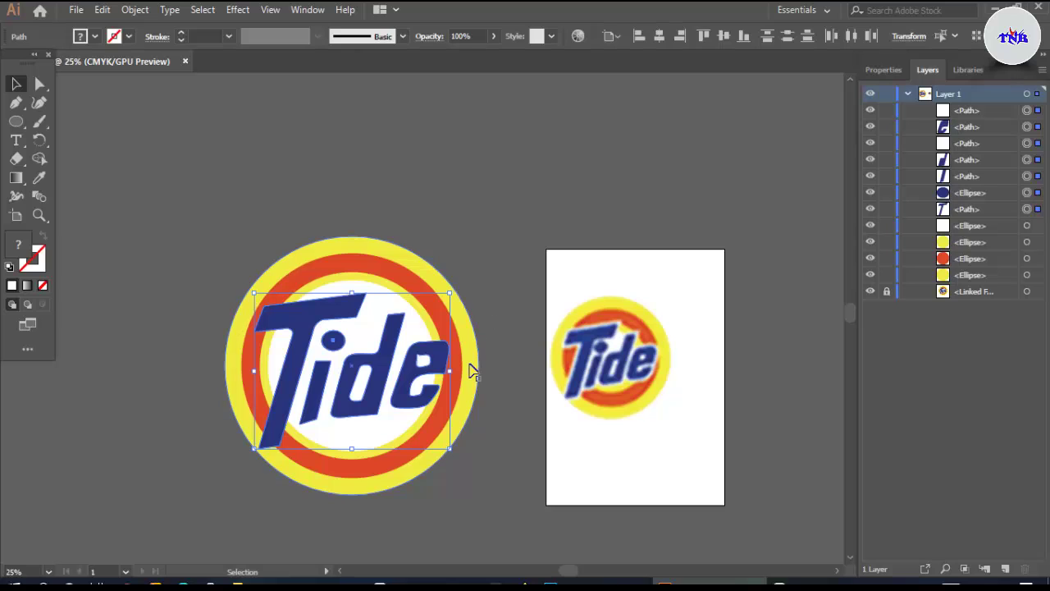
key("Down")
key("Down")
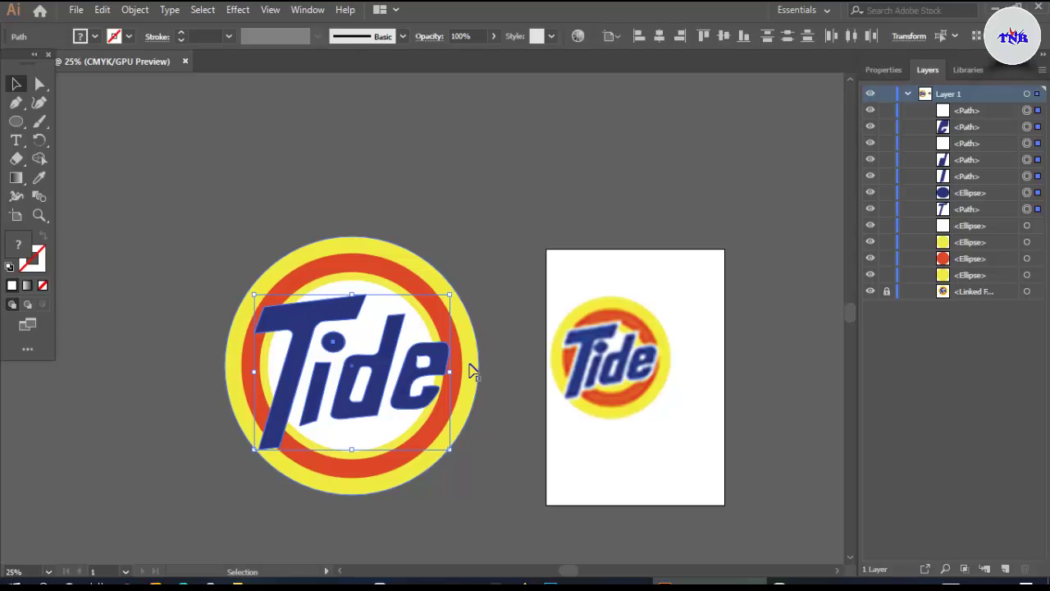
key("Down")
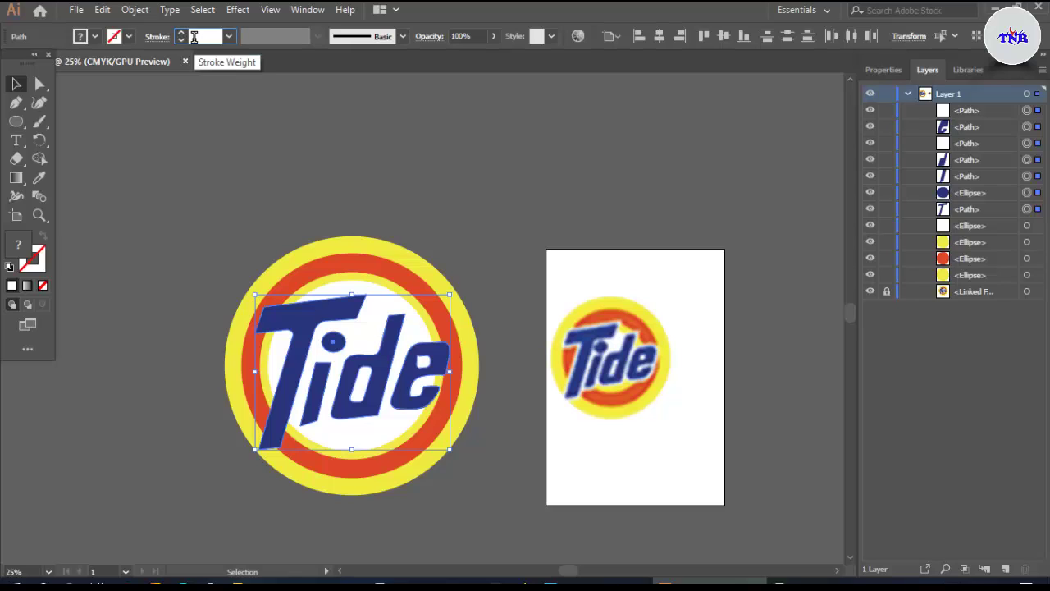
type("6")
Give the Tide letters a white 6 pt outline stroke
left_click(223, 33)
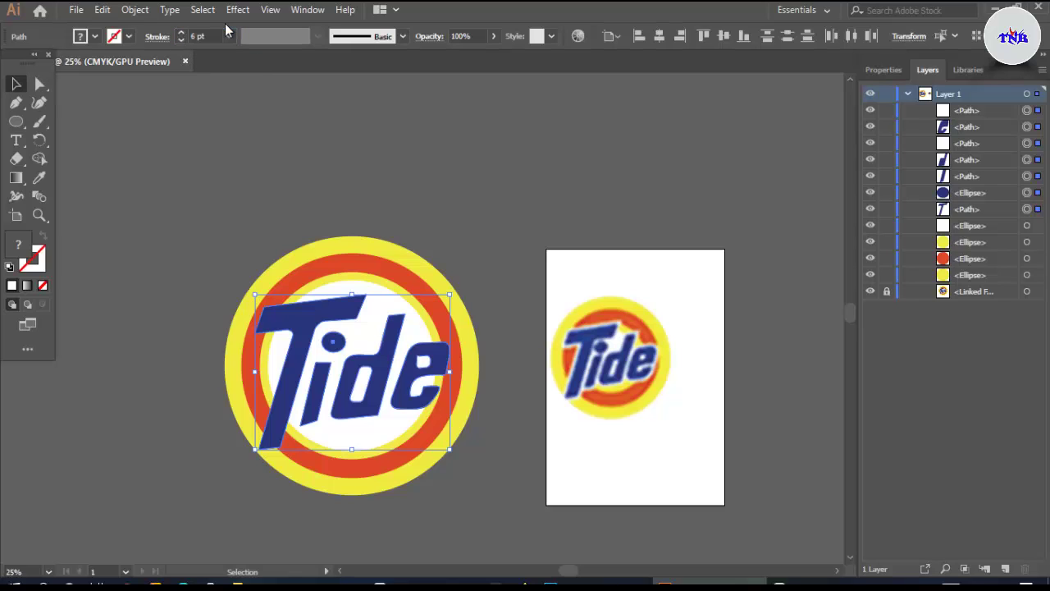
key("Return")
left_click(127, 37)
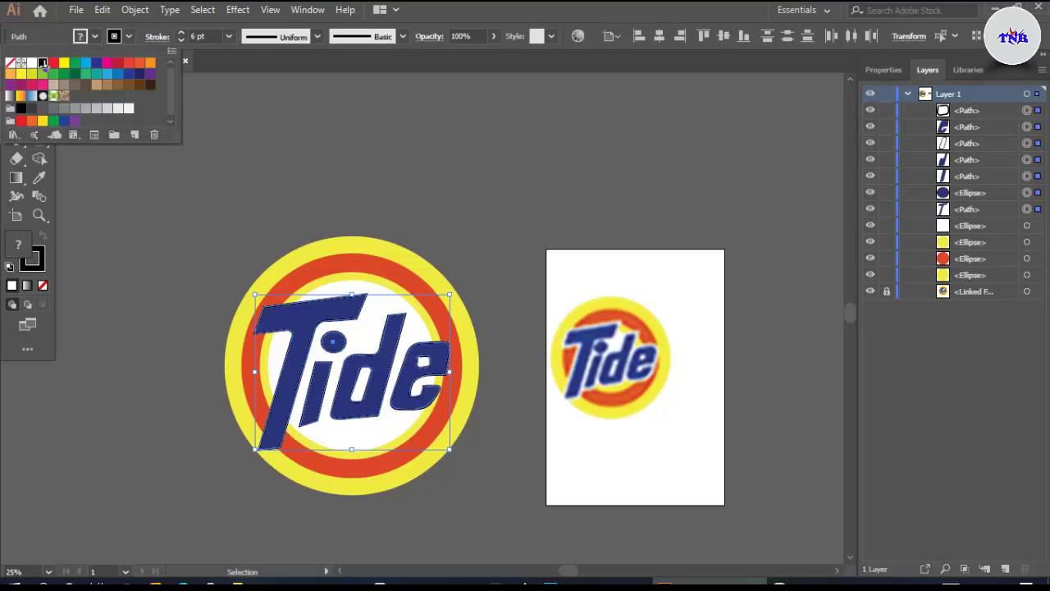
left_click(32, 63)
left_click(381, 113)
left_click(345, 146)
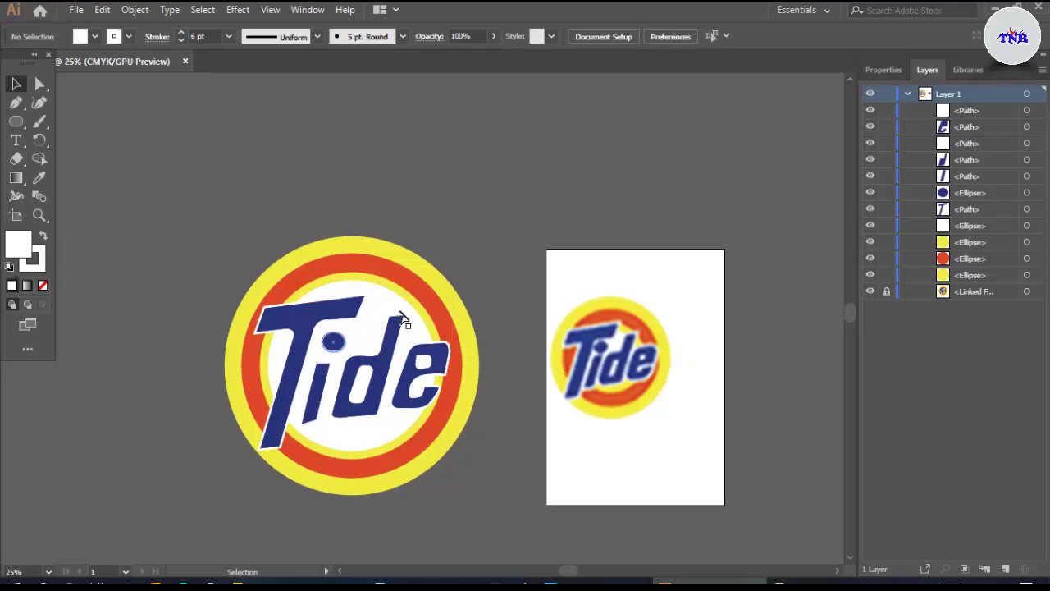
Reposition the blue dot on the i, shifting it left, down, then slightly up
key("Left")
key("Left")
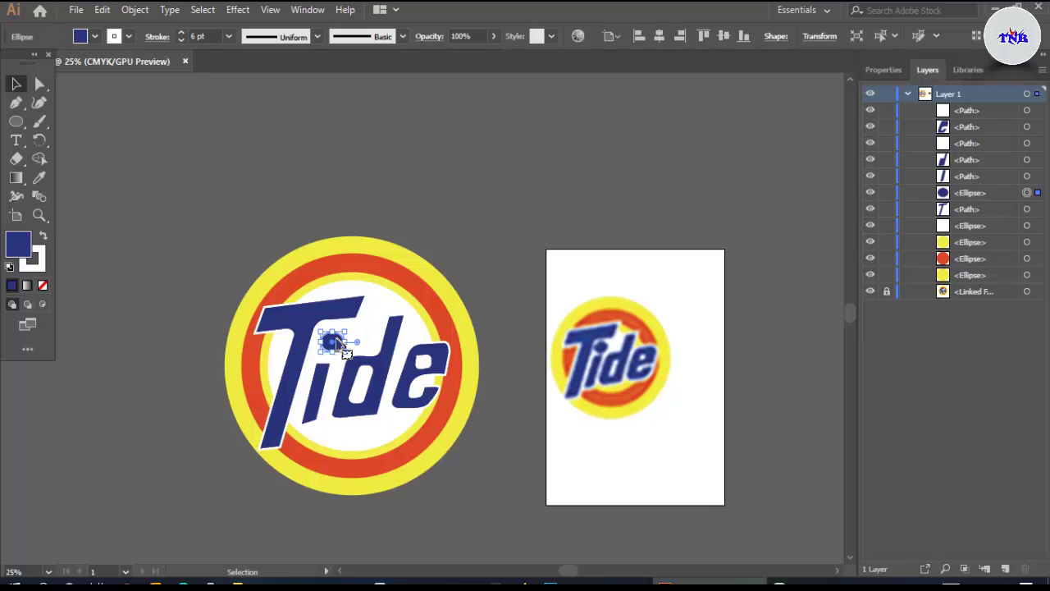
left_click_drag(339, 340, 338, 345)
left_click(484, 262)
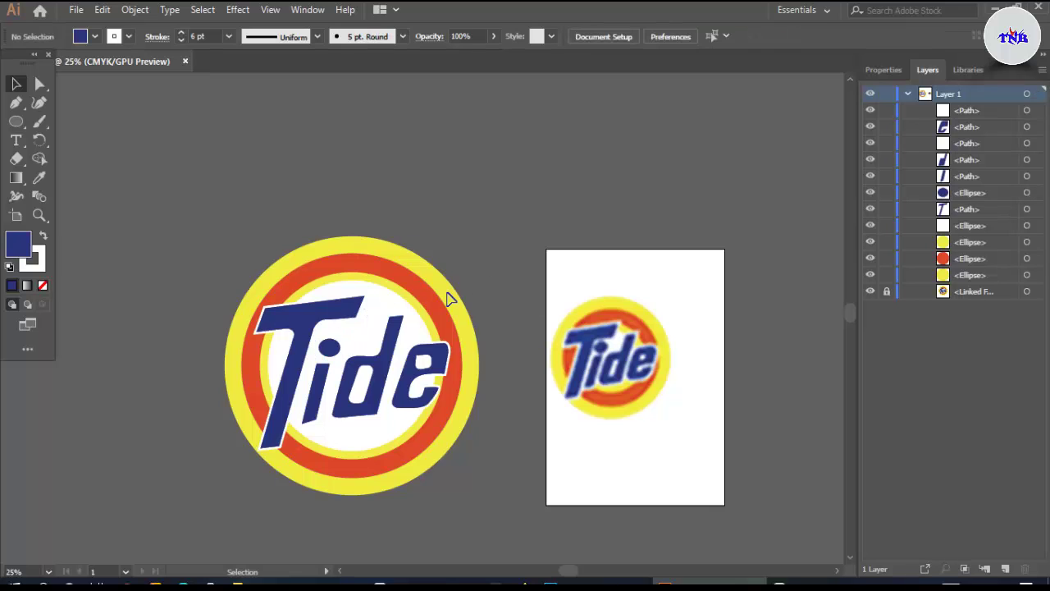
left_click_drag(334, 350, 332, 346)
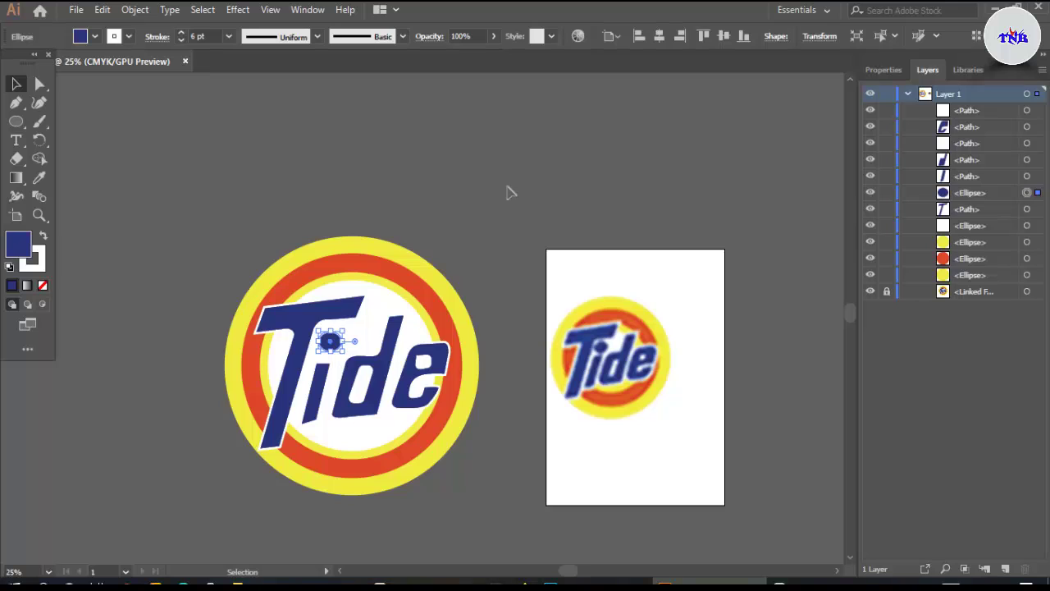
left_click(508, 192)
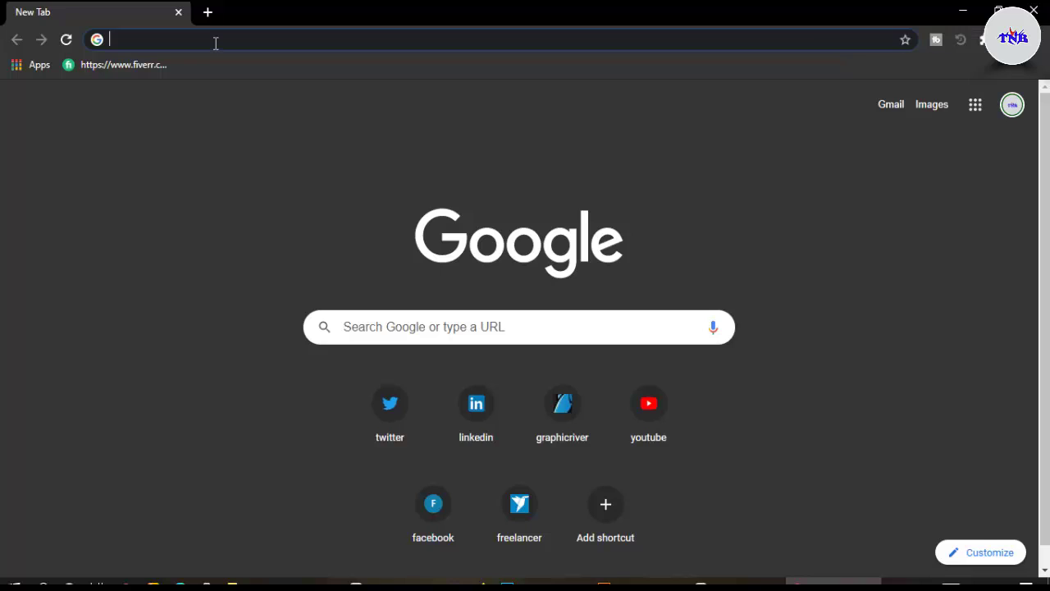
Search Google for 'vectorizer' and open the Online Image Vectorizer site at vectorizer.io
type("v")
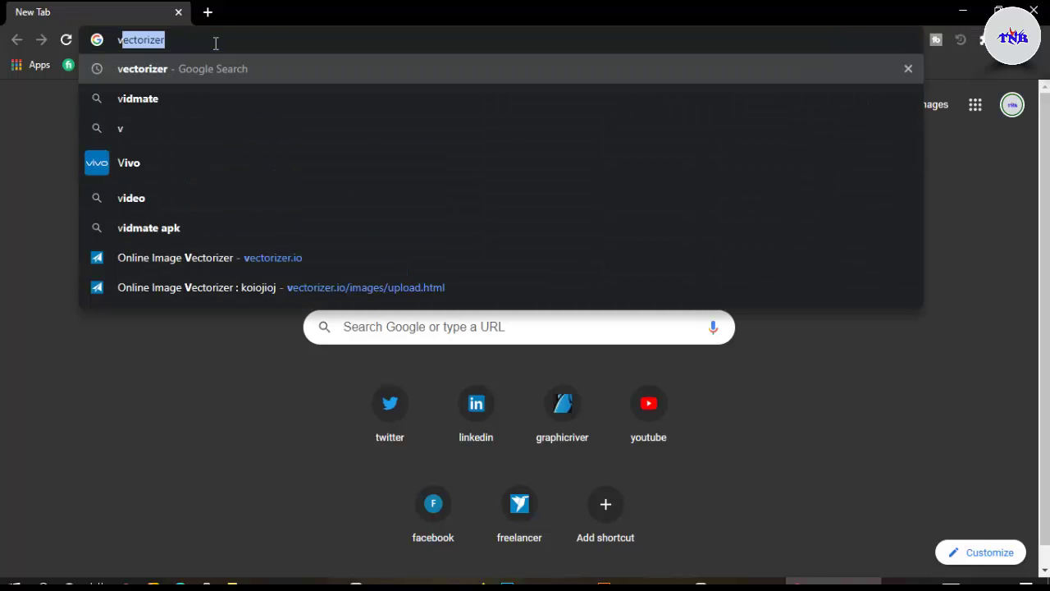
type("e")
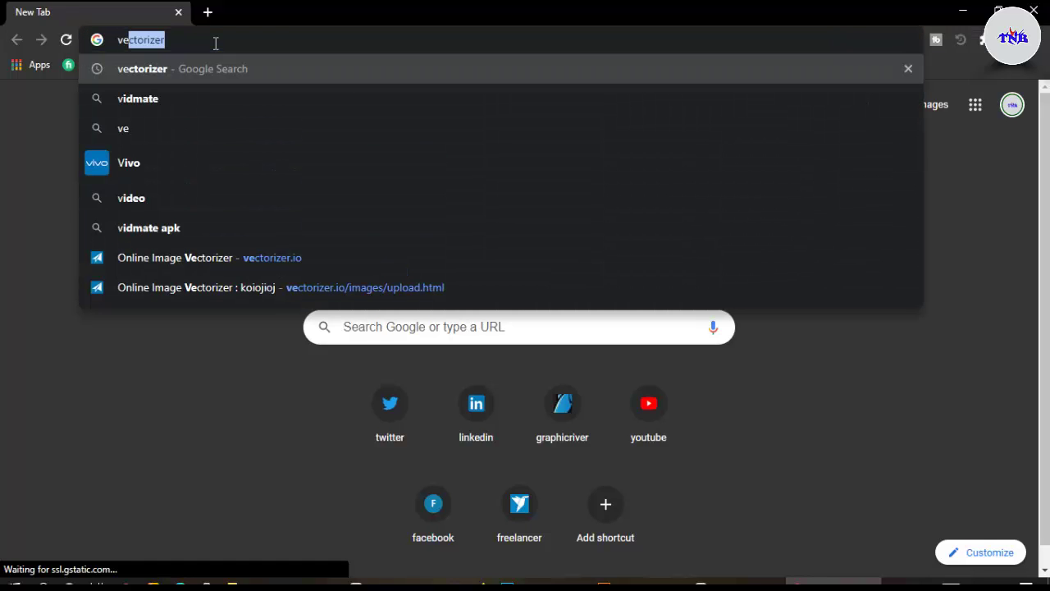
key("Return")
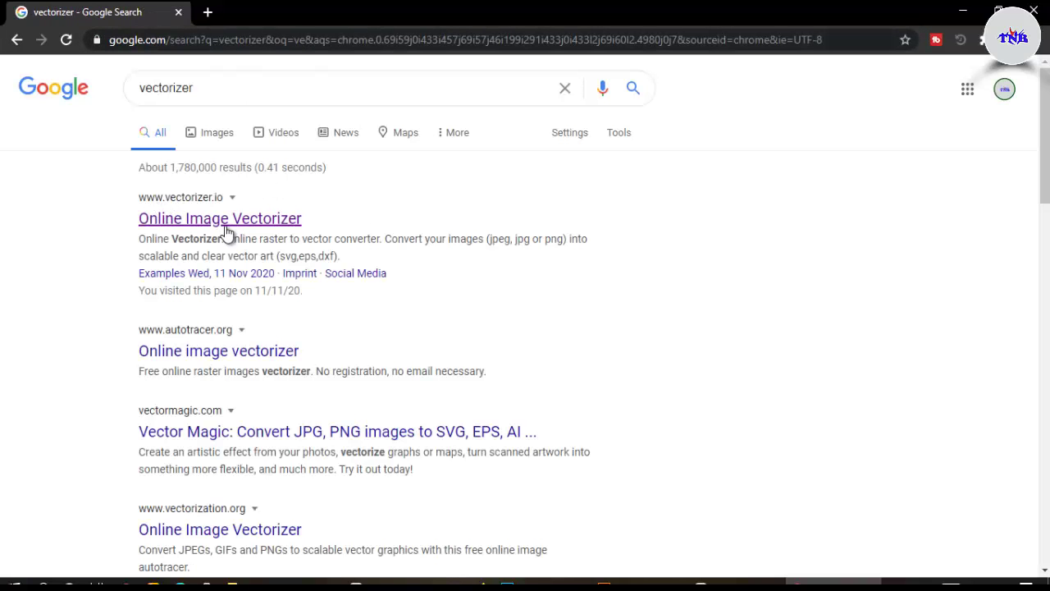
left_click(227, 227)
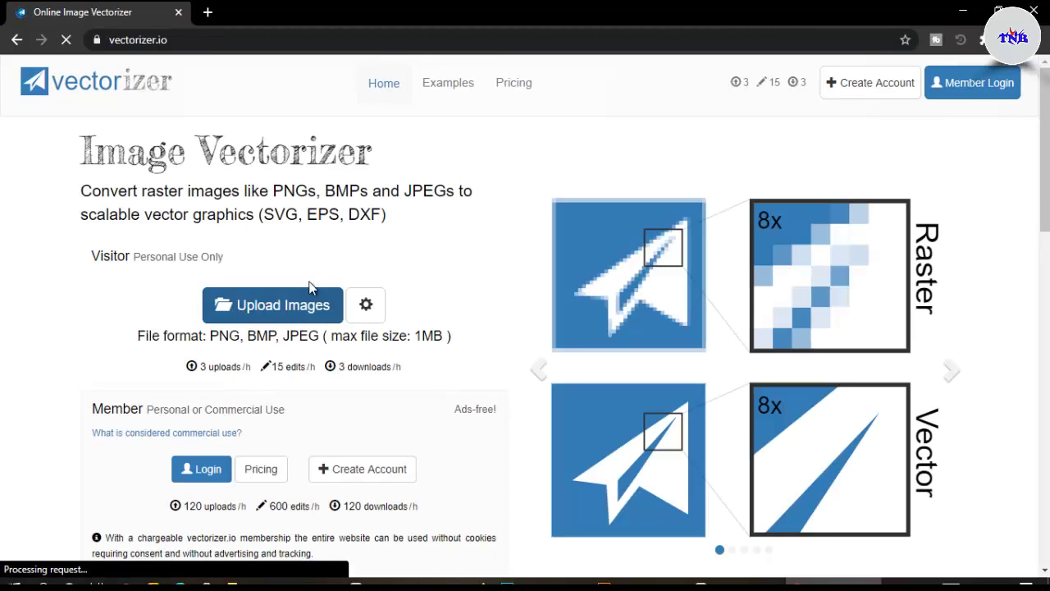
left_click_drag(129, 39, 197, 43)
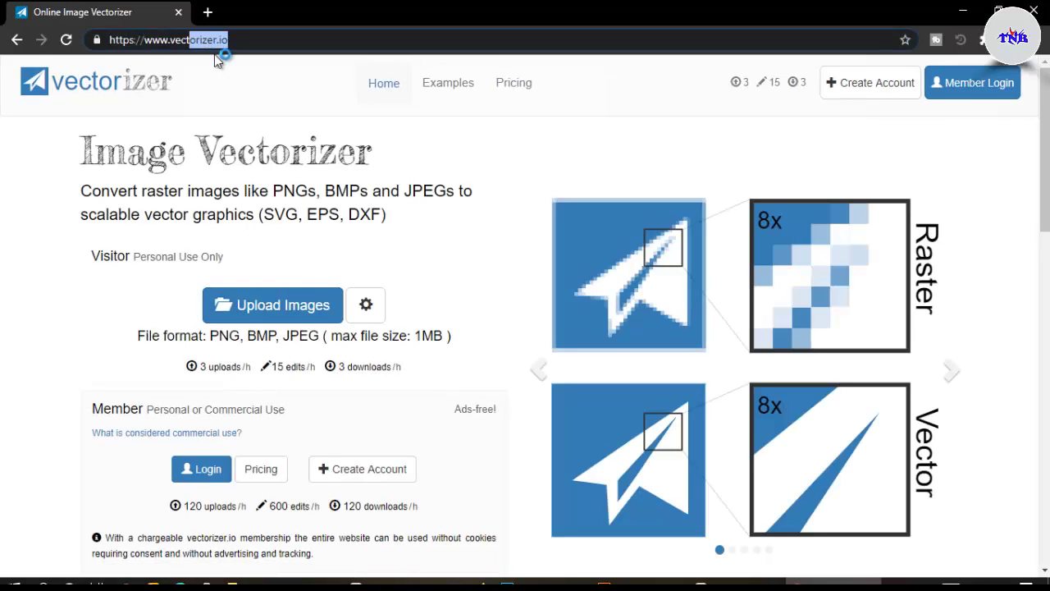
left_click(445, 173)
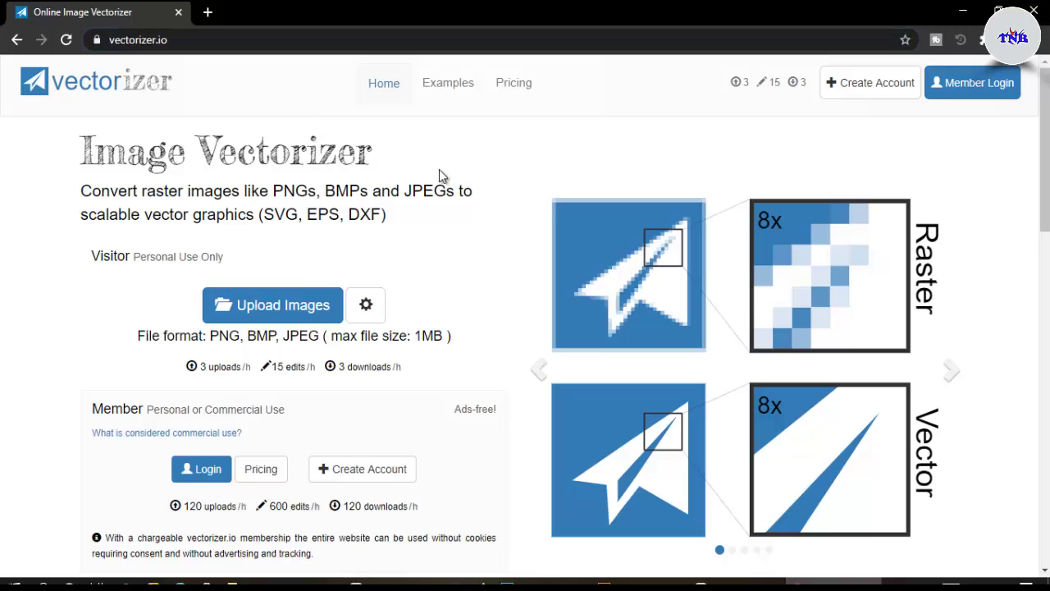
left_click(276, 304)
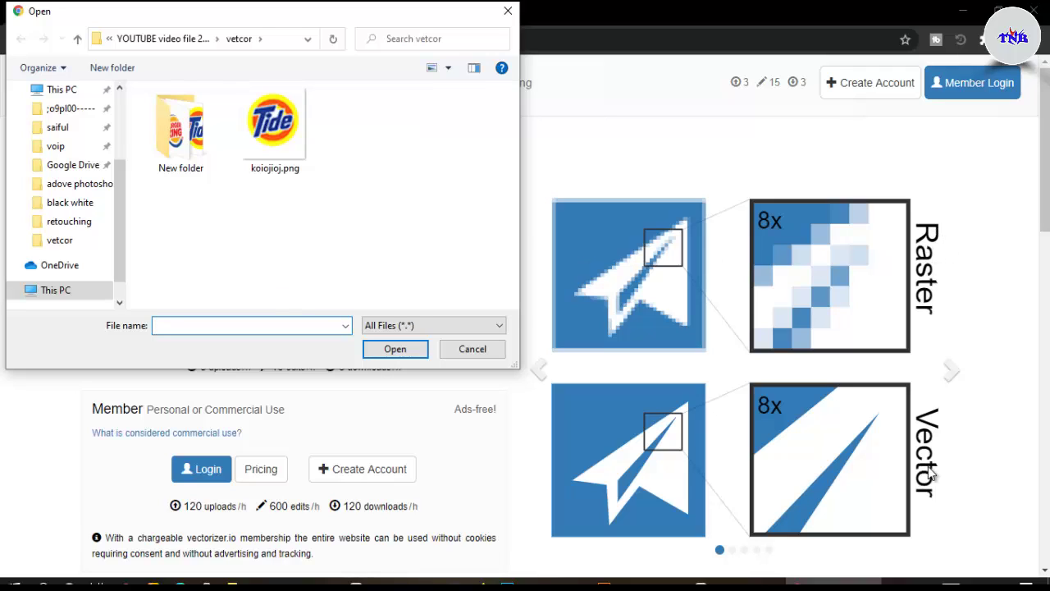
Upload koiojioj.png to Vectorizer.io and re-run its tracing
left_click(303, 160)
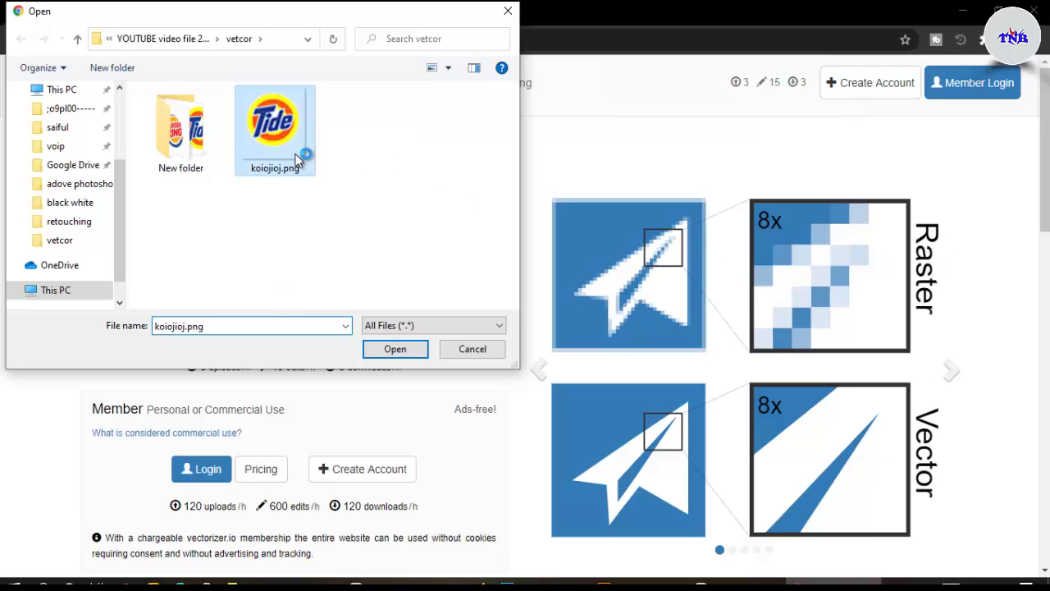
left_click(392, 347)
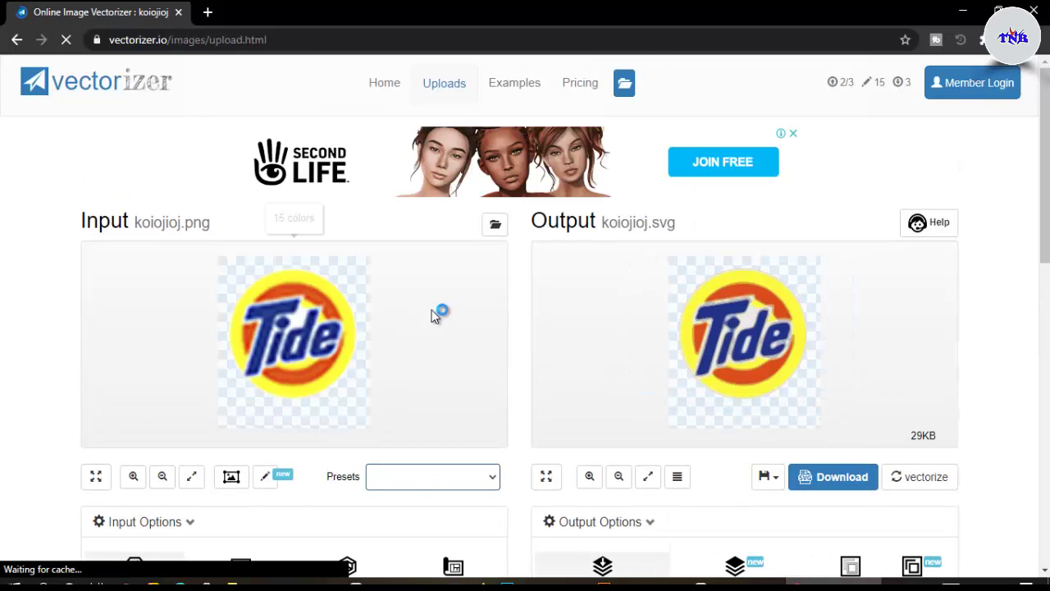
left_click(920, 484)
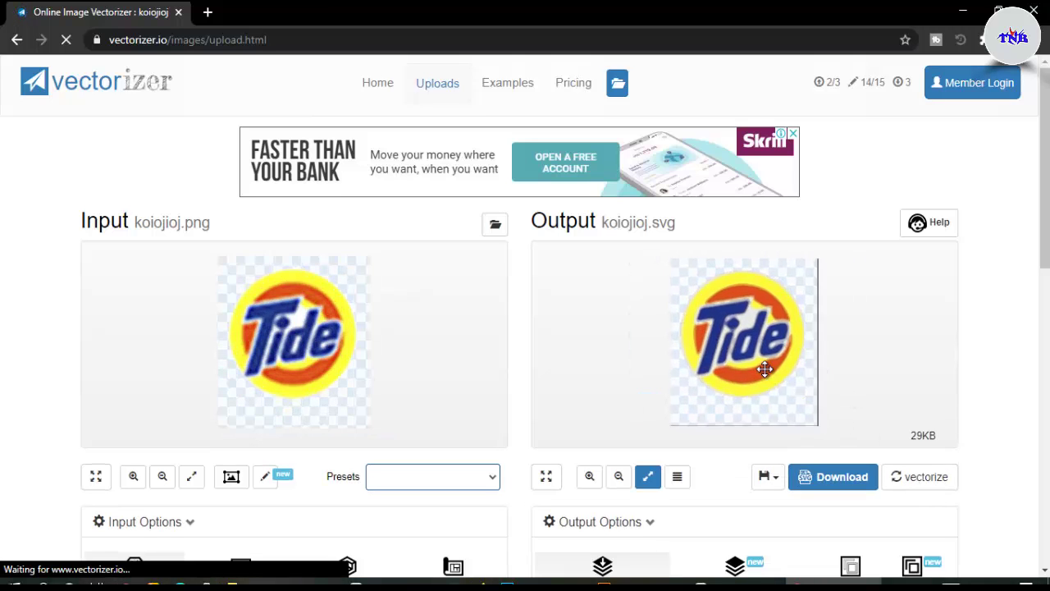
Zoom in on the traced lettering edges to compare with the original, then zoom back out
scroll(764, 369, "up", 2)
scroll(764, 369, "up", 2)
scroll(763, 369, "up", 2)
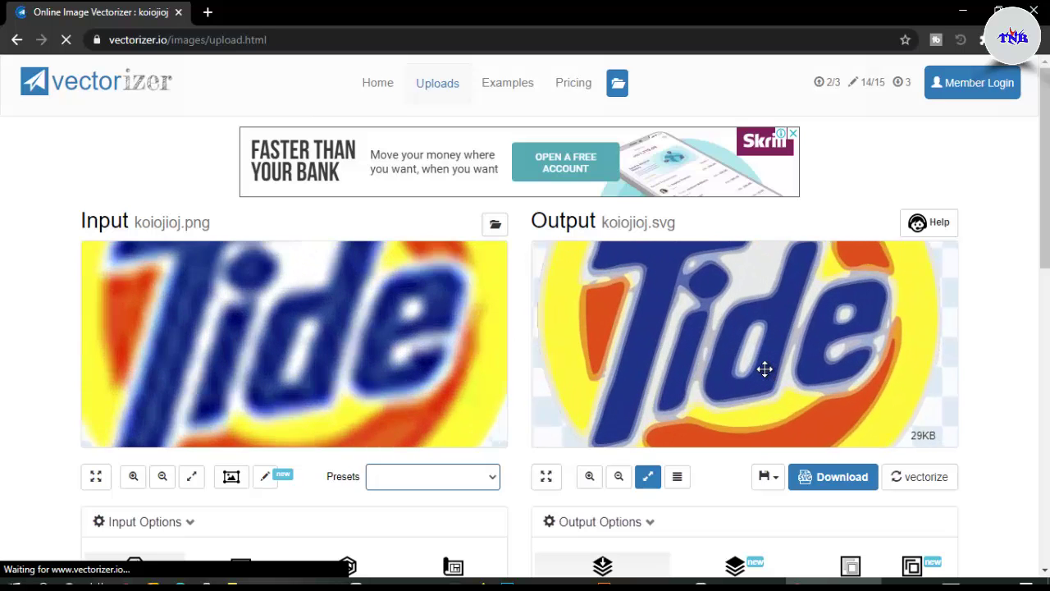
scroll(763, 369, "up", 2)
scroll(763, 369, "up", 2)
scroll(763, 369, "up", 2)
scroll(754, 366, "up", 2)
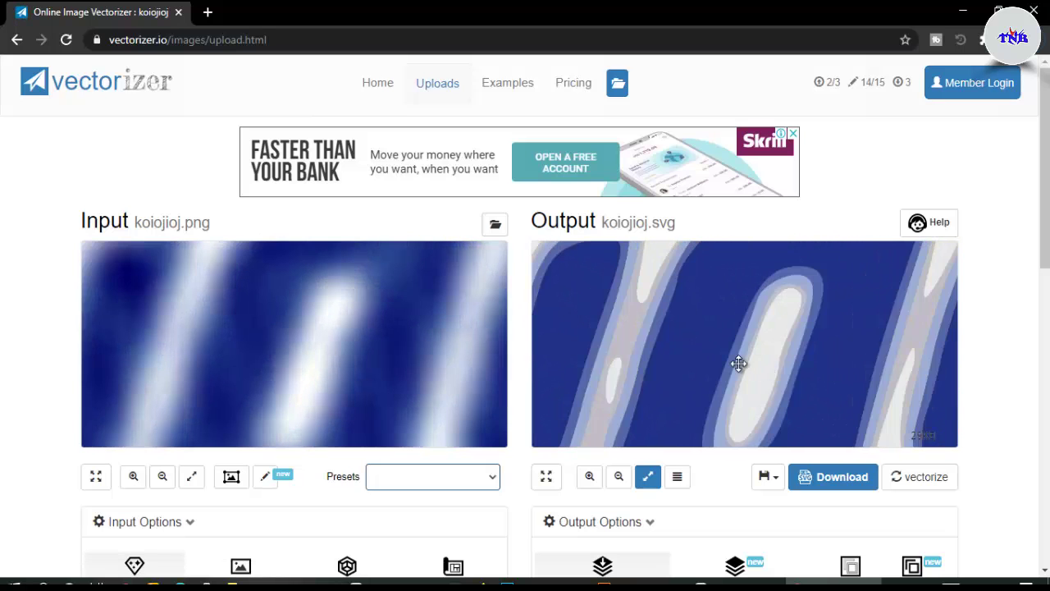
mouse_move(361, 320)
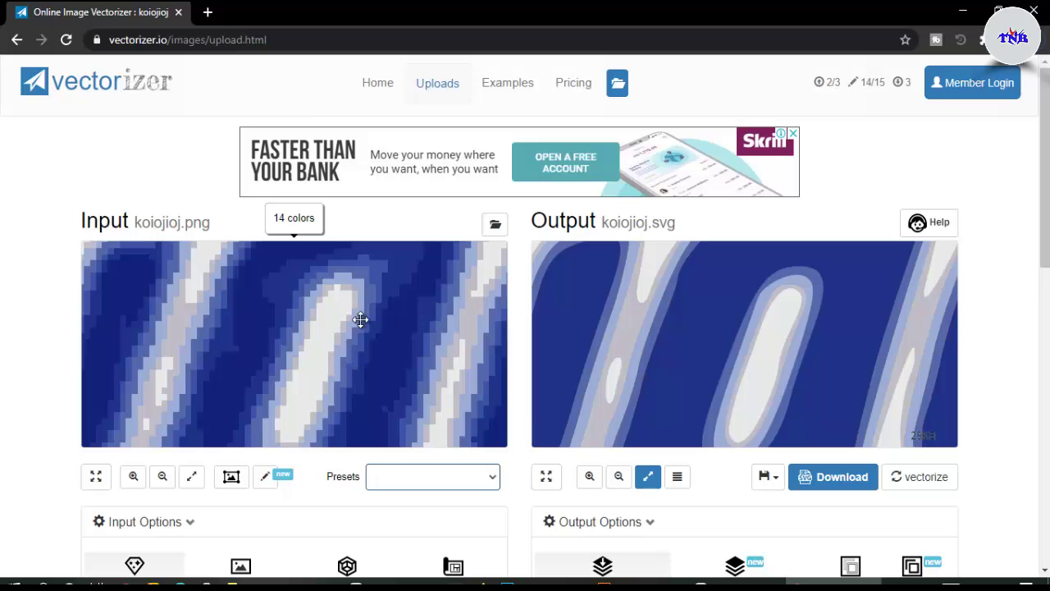
scroll(663, 353, "up", 2)
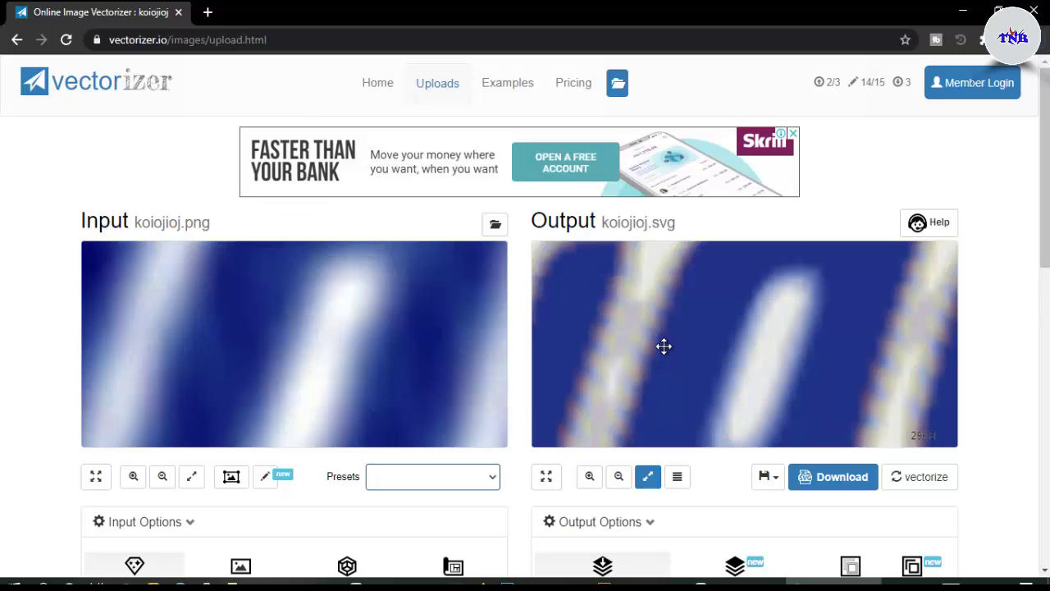
scroll(664, 346, "up", 2)
scroll(663, 346, "down", 2)
scroll(664, 347, "down", 2)
scroll(662, 347, "down", 2)
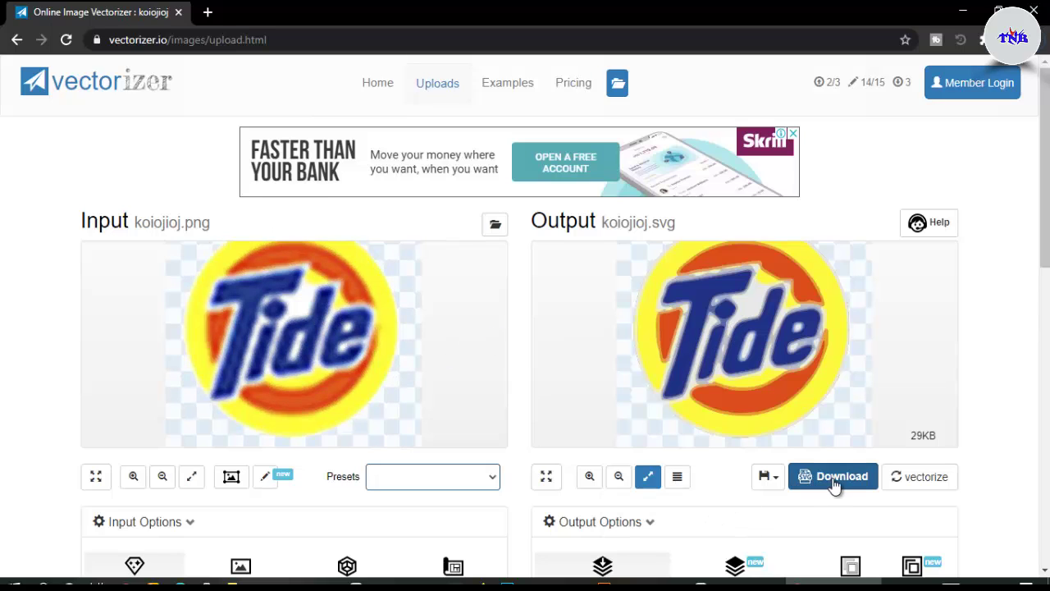
Download the traced logo as EPS and open koiojioj (1).eps
left_click(776, 483)
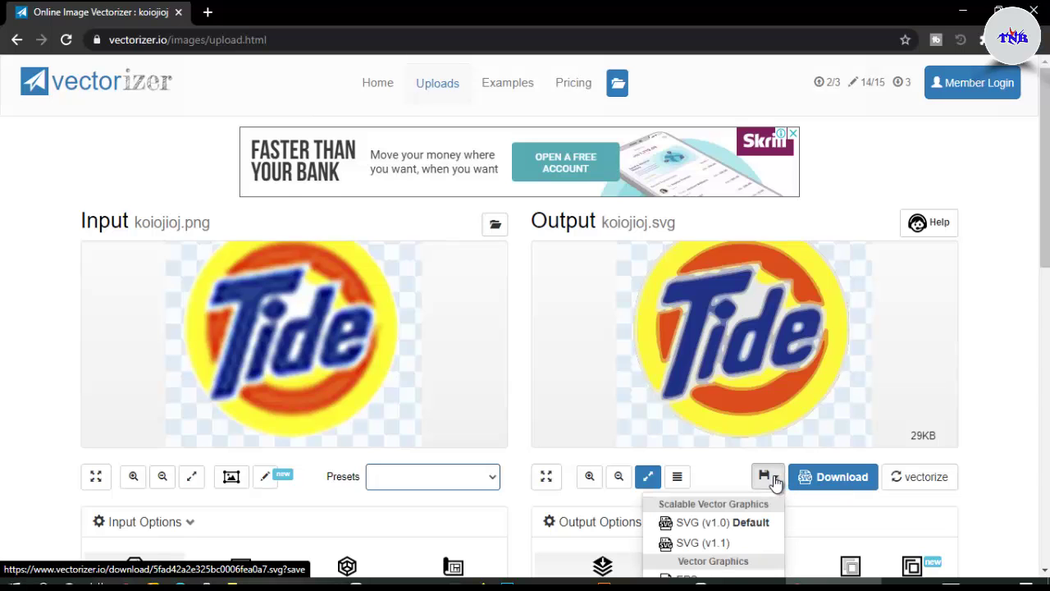
scroll(763, 504, "down", 2)
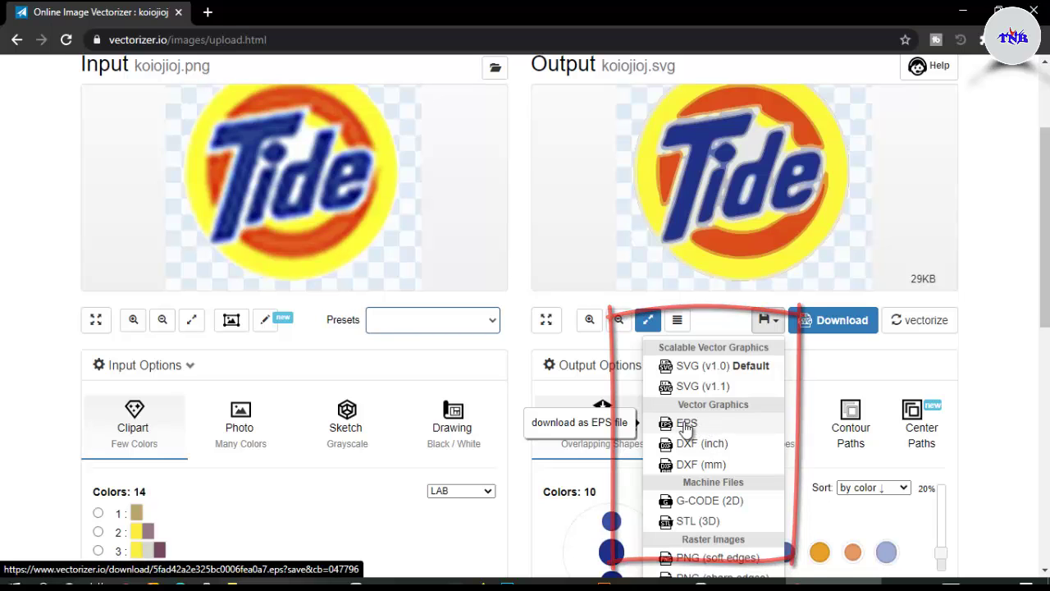
left_click(686, 425)
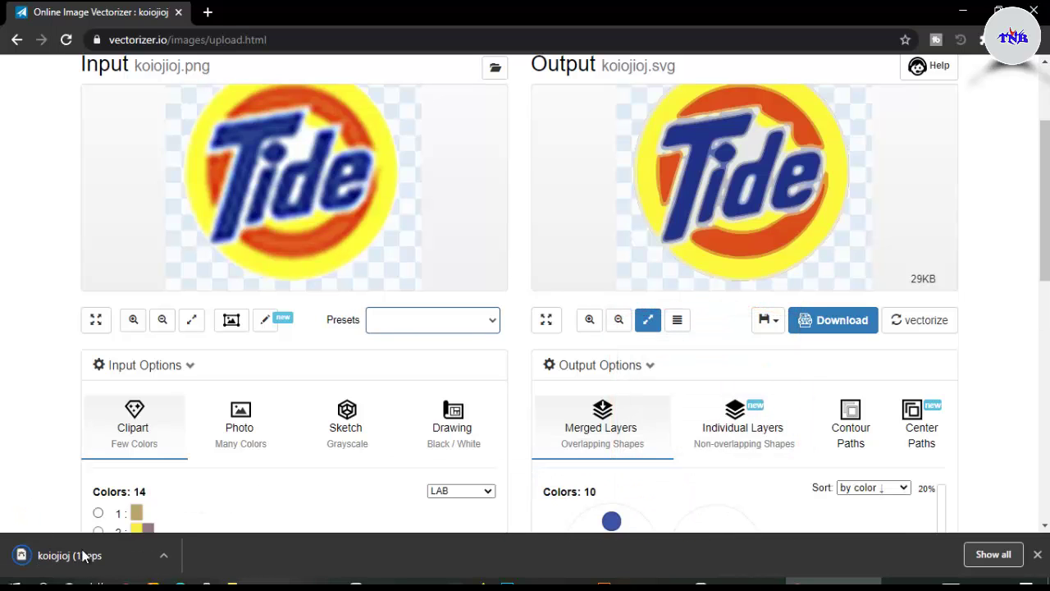
left_click(81, 558)
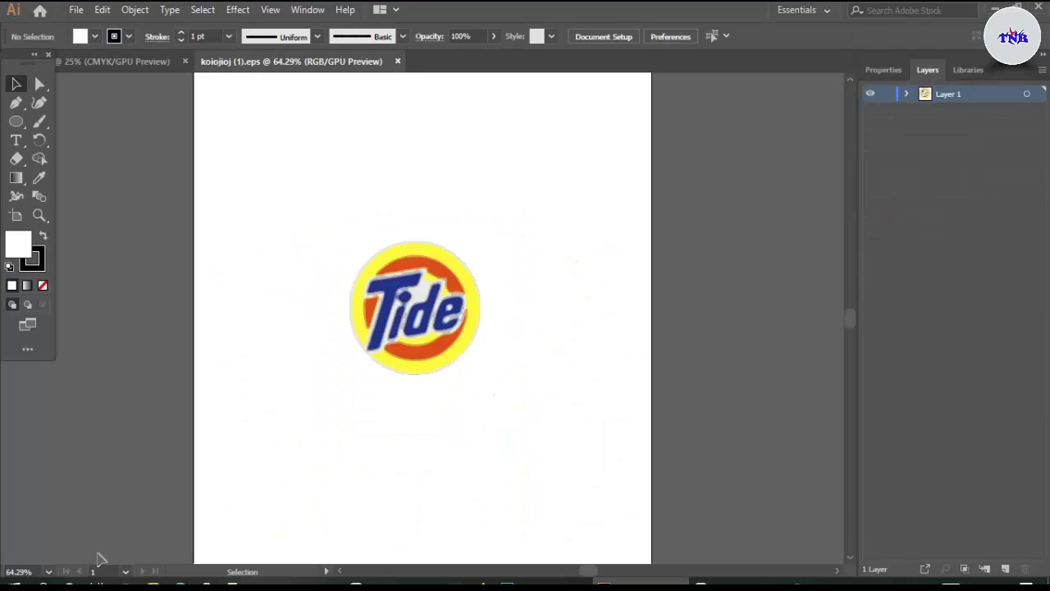
Marquee-select and deselect the traced EPS logo, then switch to the vetcor folder in File Explorer
left_click_drag(328, 238, 497, 370)
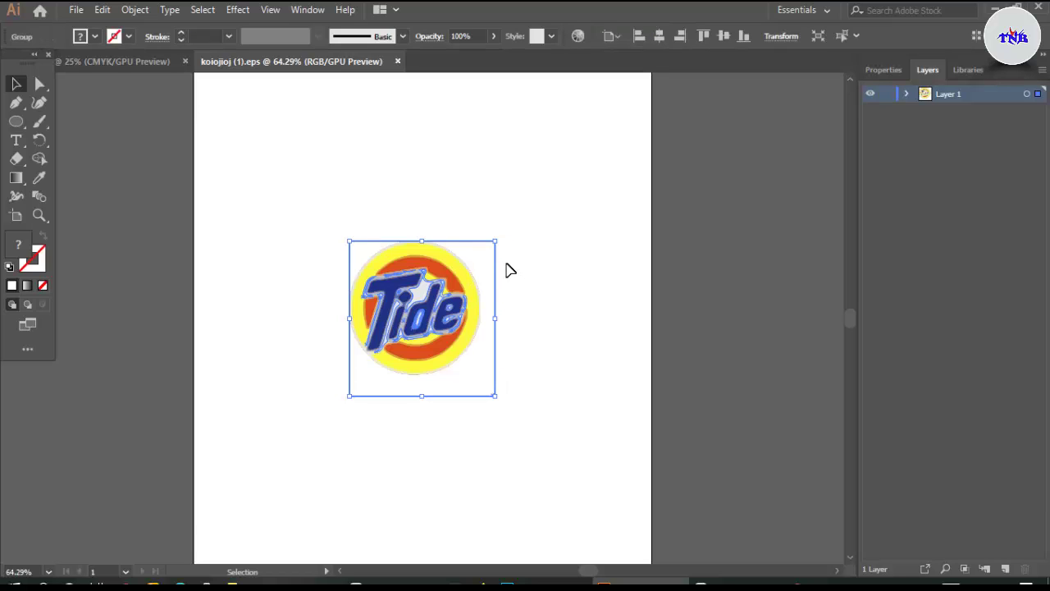
left_click(577, 232)
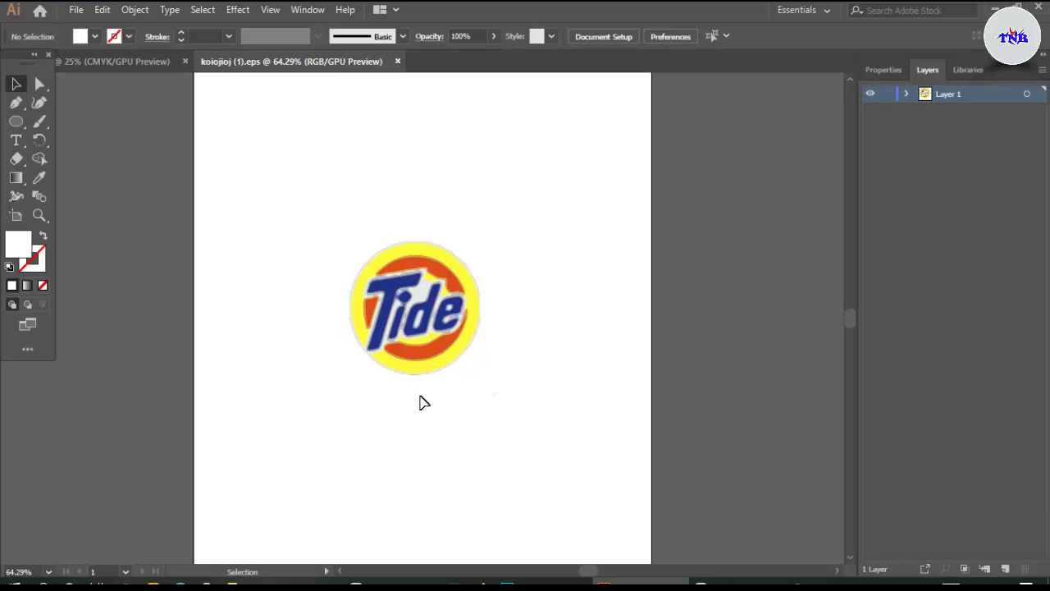
left_click(294, 580)
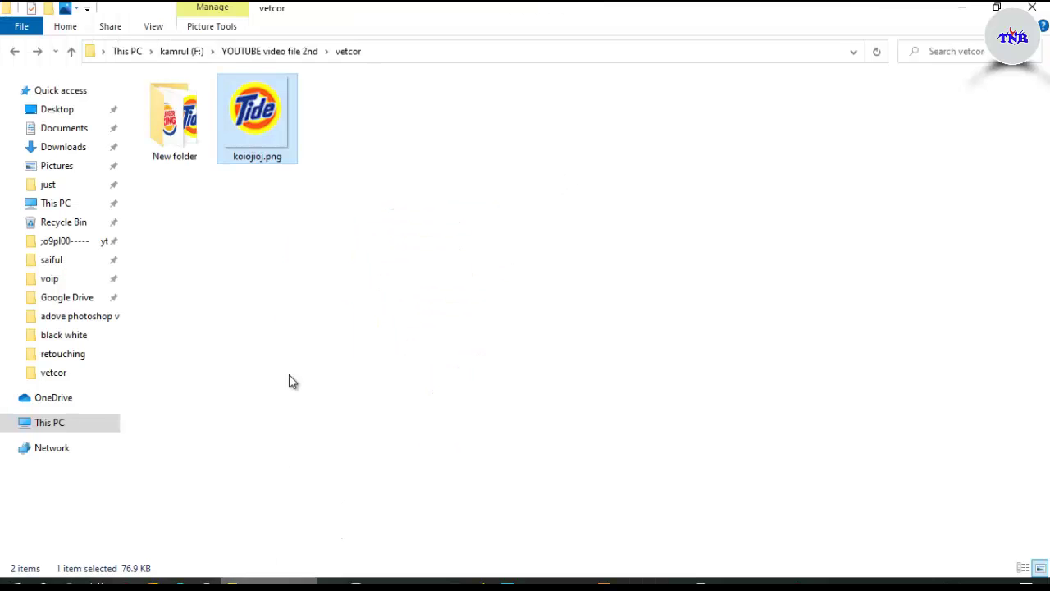
Drag koiojioj.png into Illustrator as a new document and scale the image up
left_click_drag(268, 133, 550, 246)
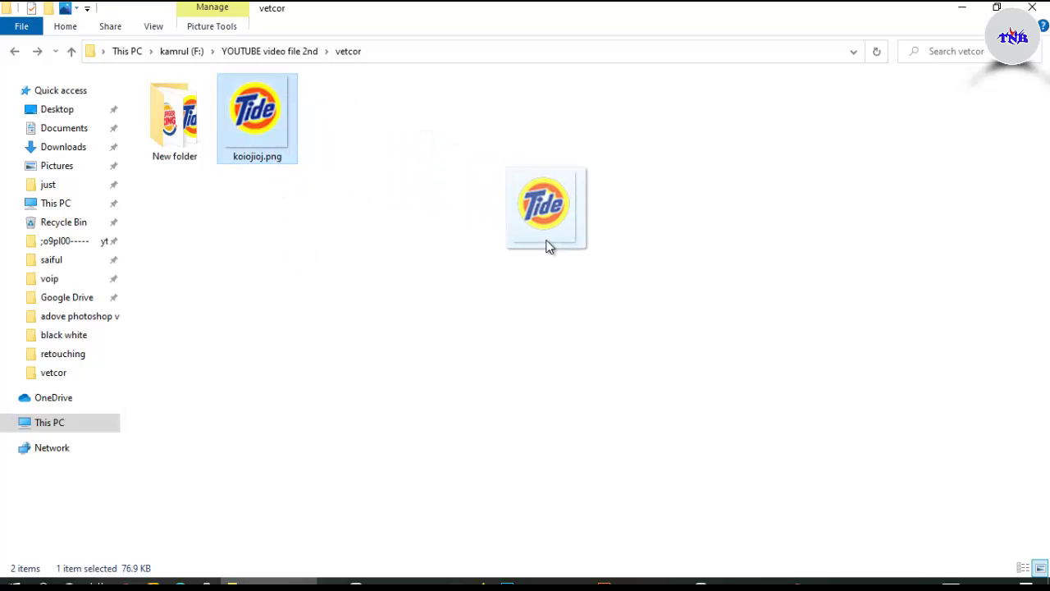
left_click_drag(563, 286, 474, 58)
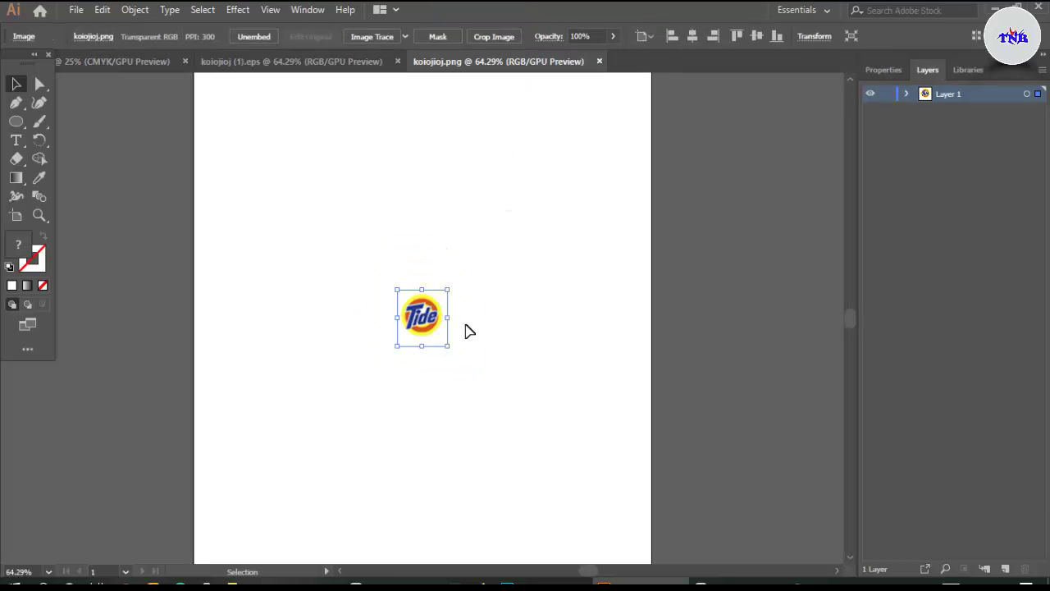
left_click_drag(447, 344, 551, 465)
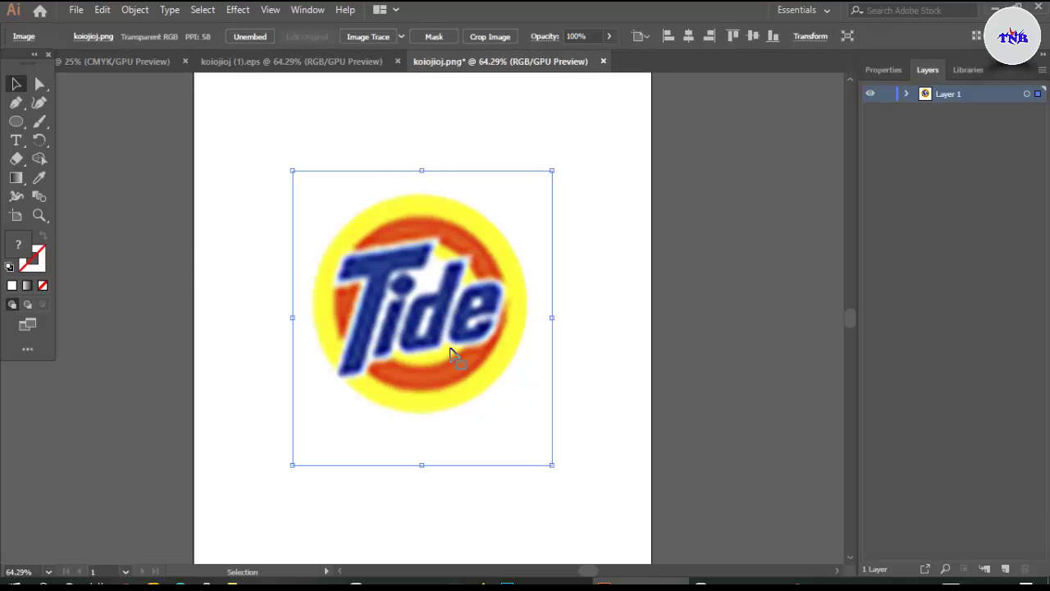
Trace Koiojioj.png with the High Fidelity Photo preset and expand the result into editable paths
left_click(401, 38)
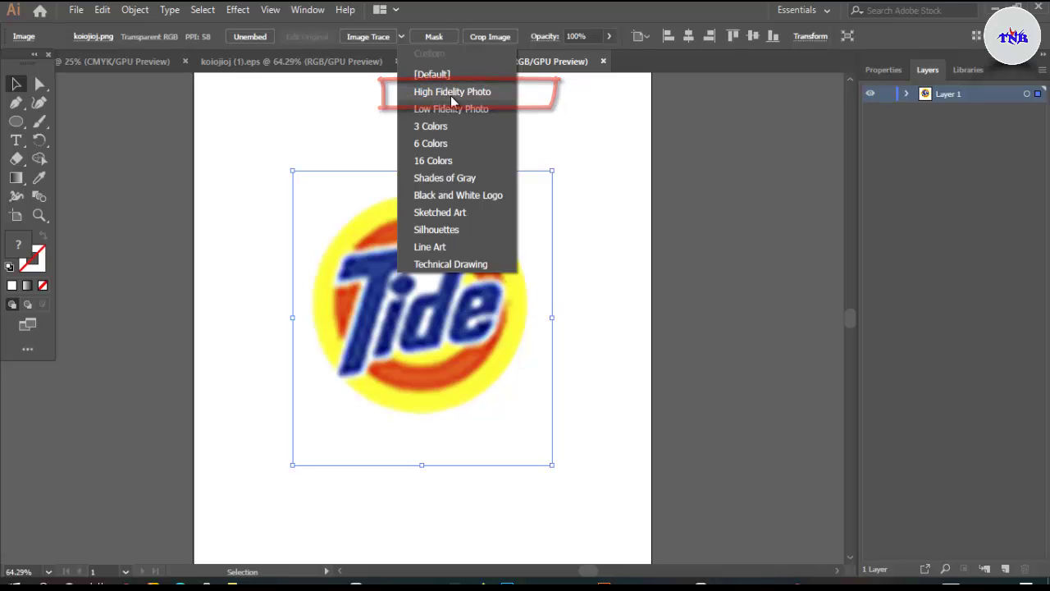
left_click(451, 95)
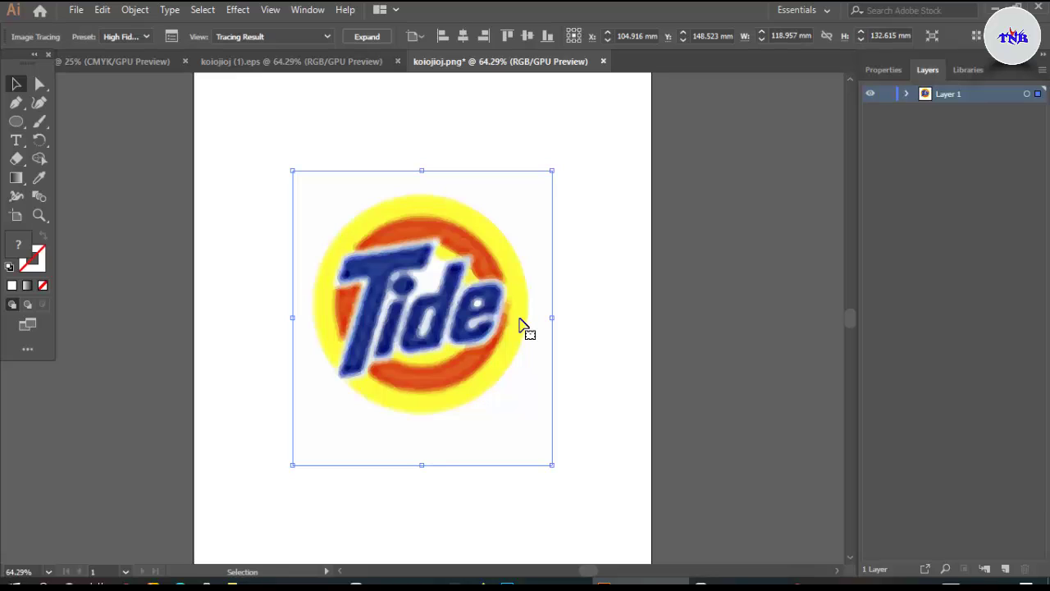
left_click(367, 38)
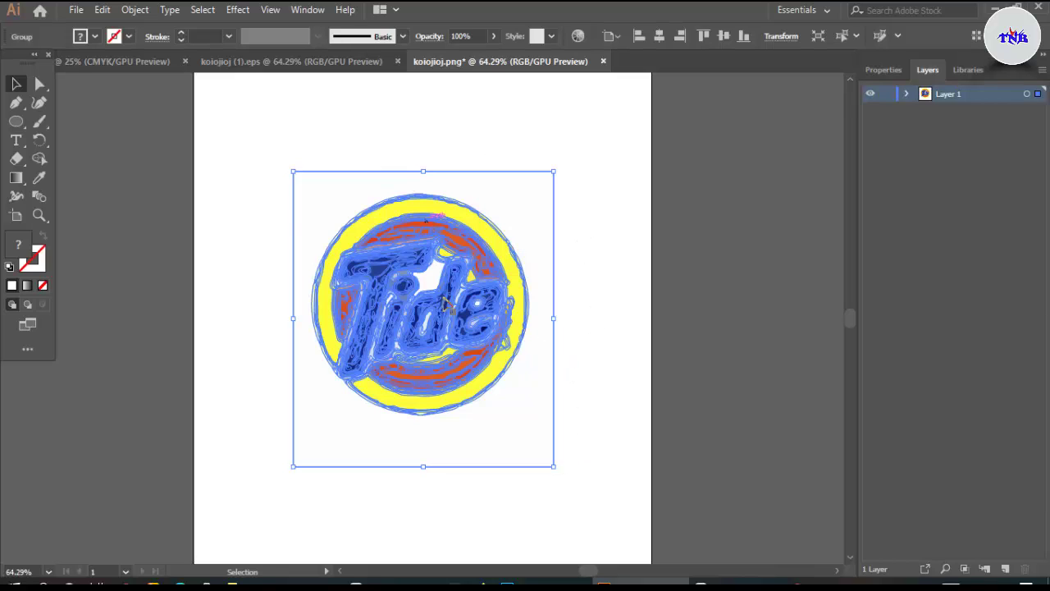
Deselect the expanded trace, zoom in to inspect its letters, then return to koiojioj (1).eps
left_click(135, 10)
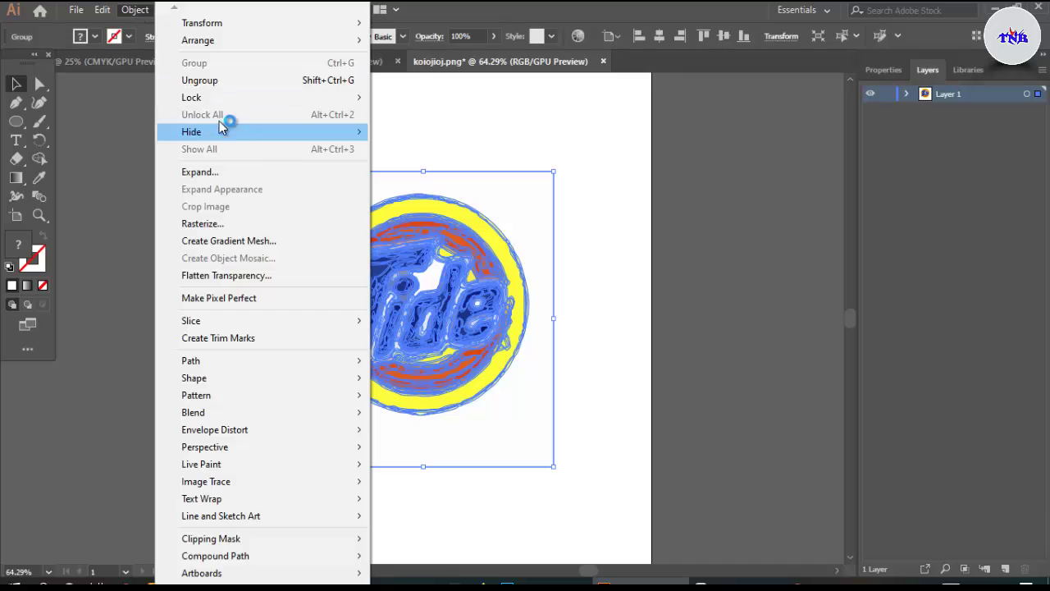
left_click(463, 152)
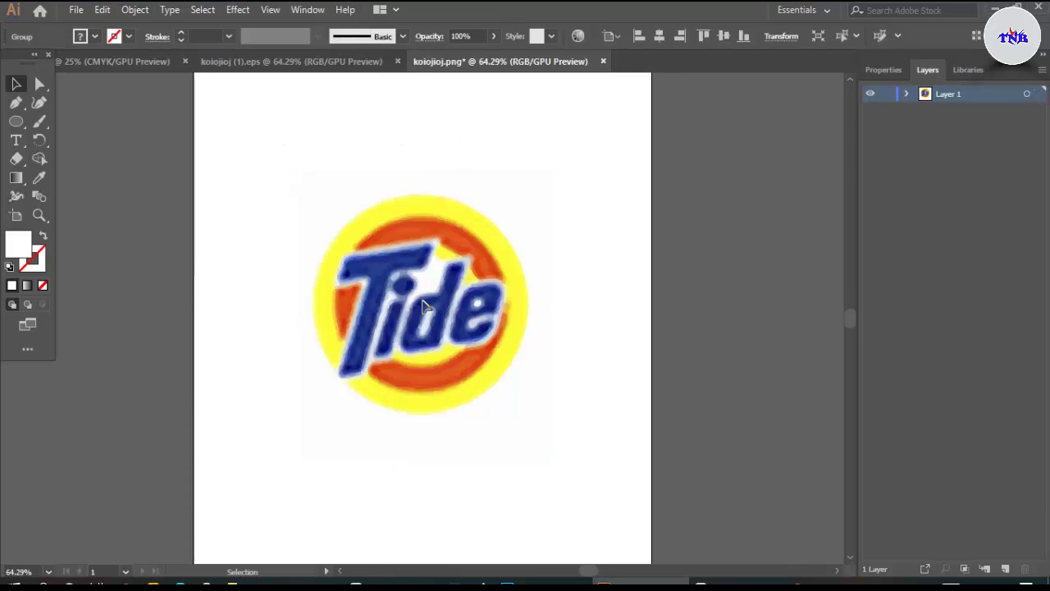
scroll(413, 300, "up", 5)
scroll(468, 298, "down", 4)
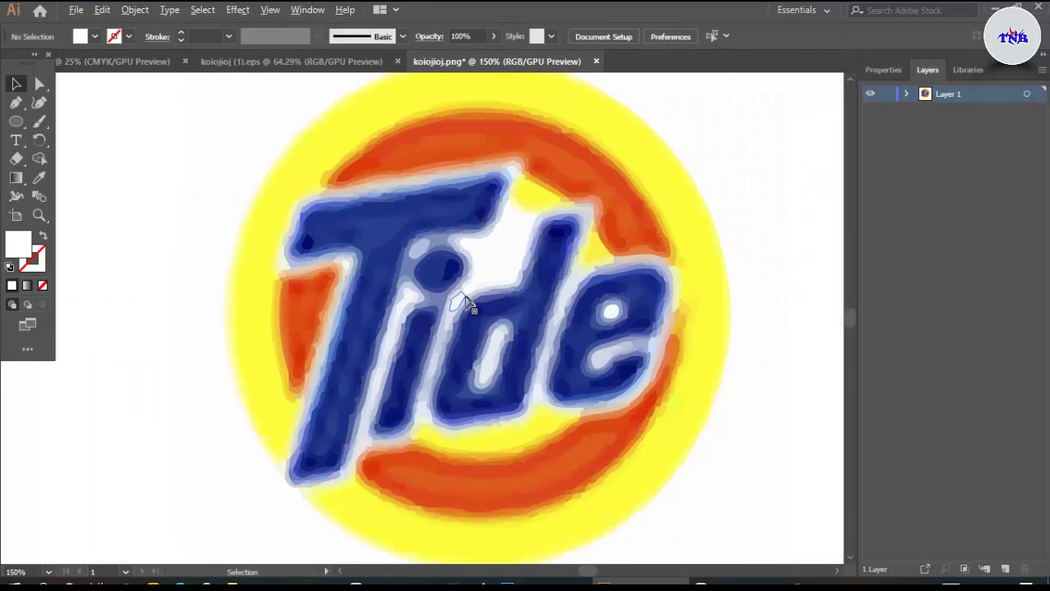
scroll(468, 303, "up", 5)
scroll(330, 254, "up", 2)
scroll(300, 201, "up", 3)
scroll(311, 205, "down", 2)
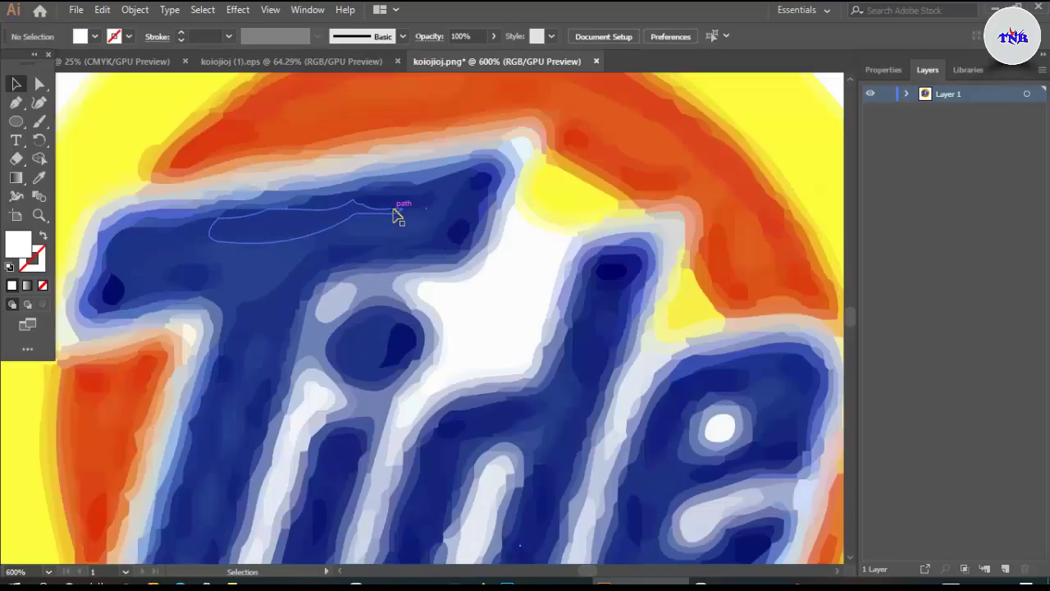
scroll(394, 215, "down", 10)
scroll(395, 218, "up", 5)
scroll(395, 218, "down", 4)
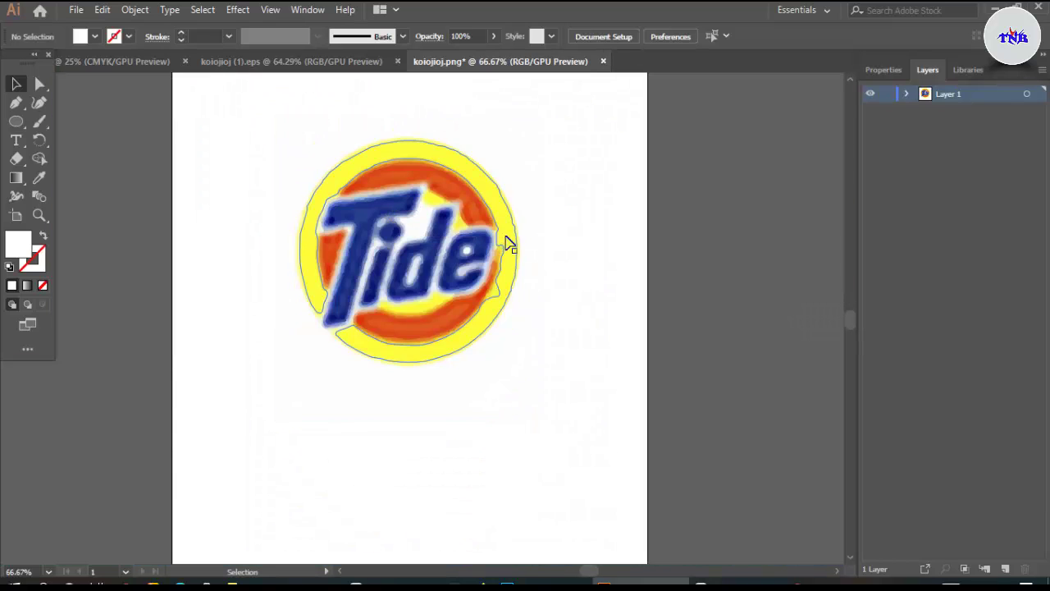
left_click(334, 61)
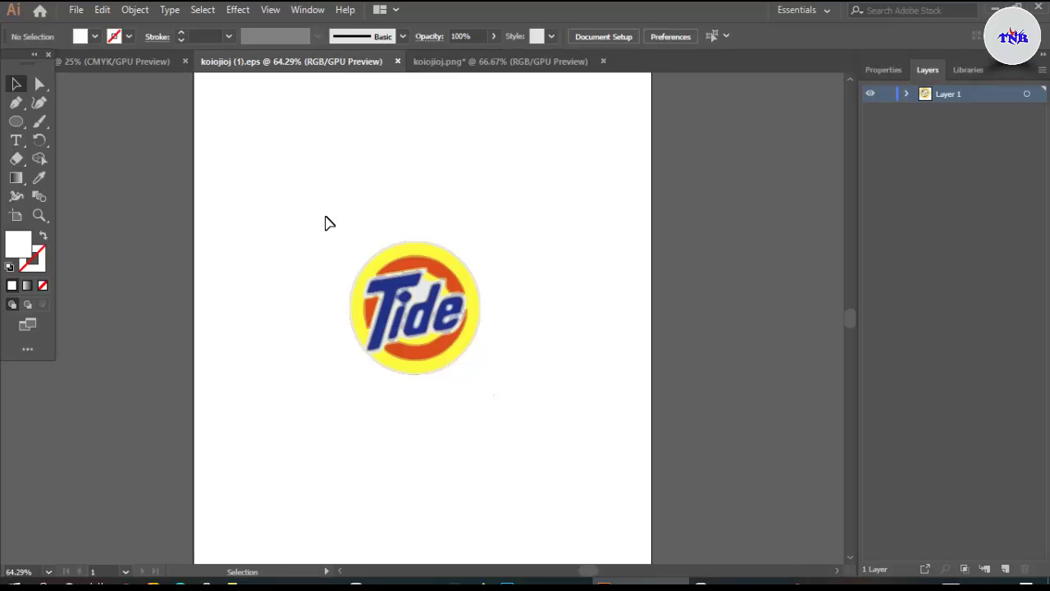
Select the EPS Tide logo and expand Layer 1 and its group to list its paths
left_click_drag(326, 221, 520, 383)
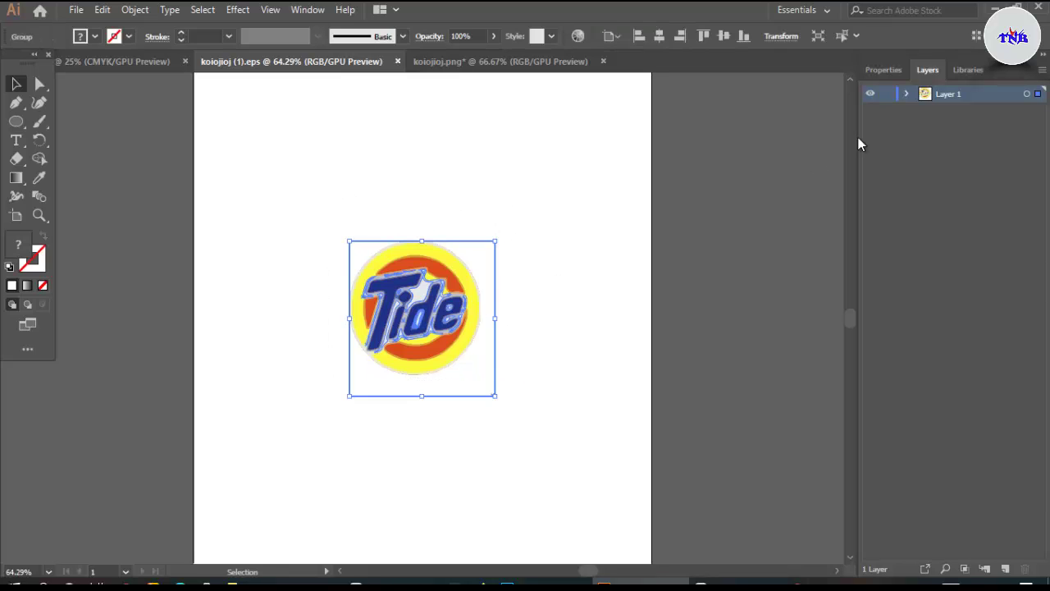
left_click(907, 95)
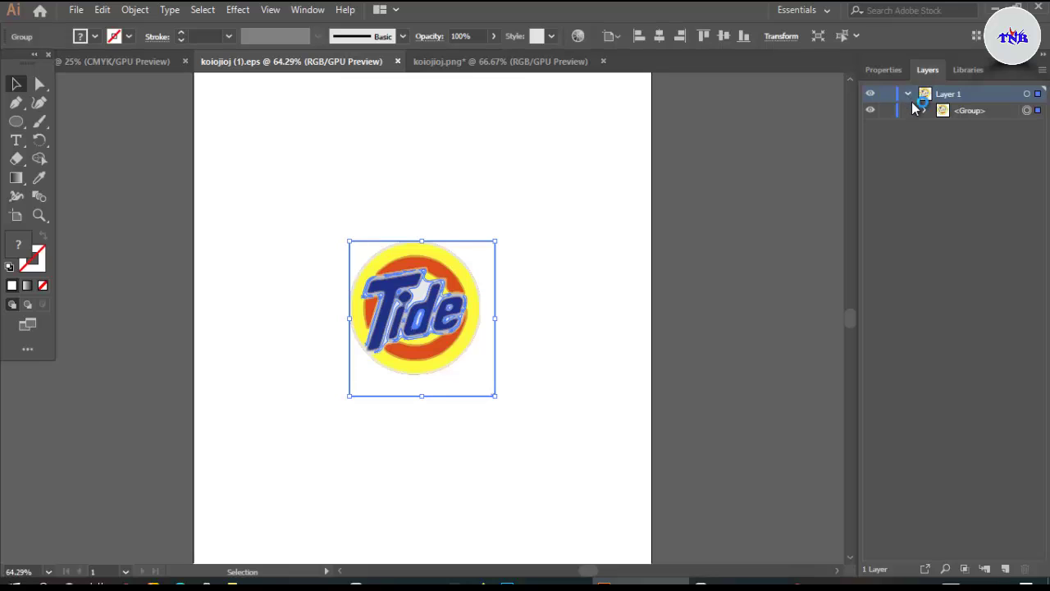
left_click(921, 111)
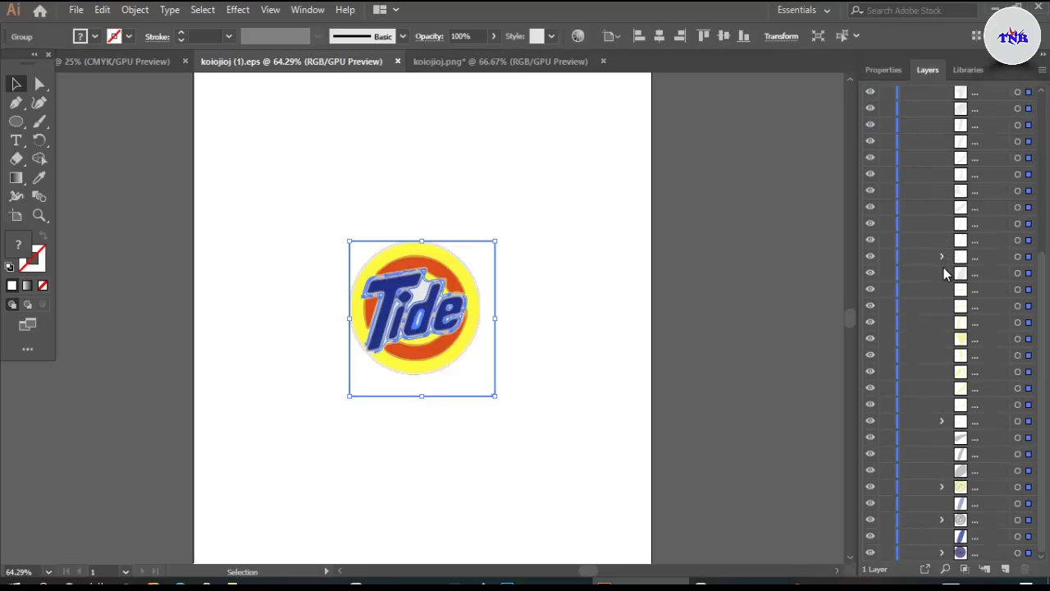
List the koiojioj.png trace's paths under Layer 1's group, then return to the hand-built logo document
left_click(462, 62)
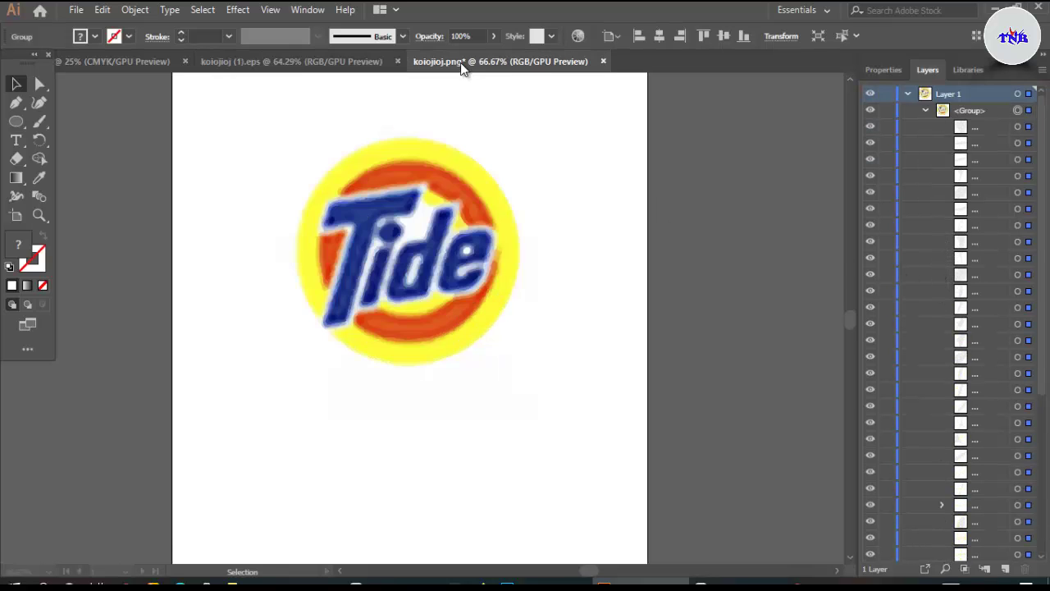
left_click(907, 95)
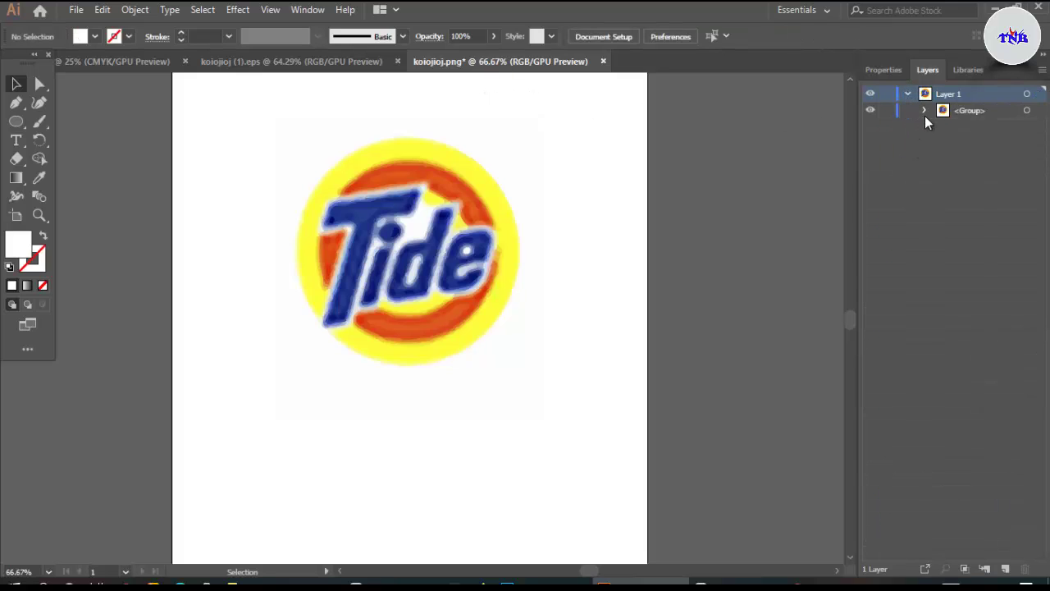
left_click(924, 110)
scroll(979, 281, "down", 5)
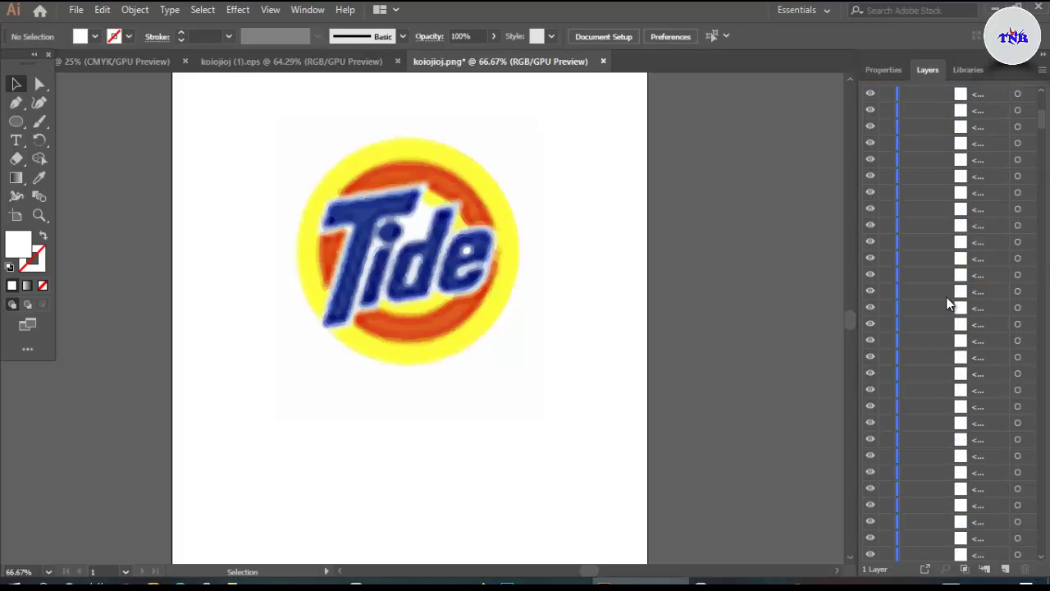
scroll(940, 291, "up", 5)
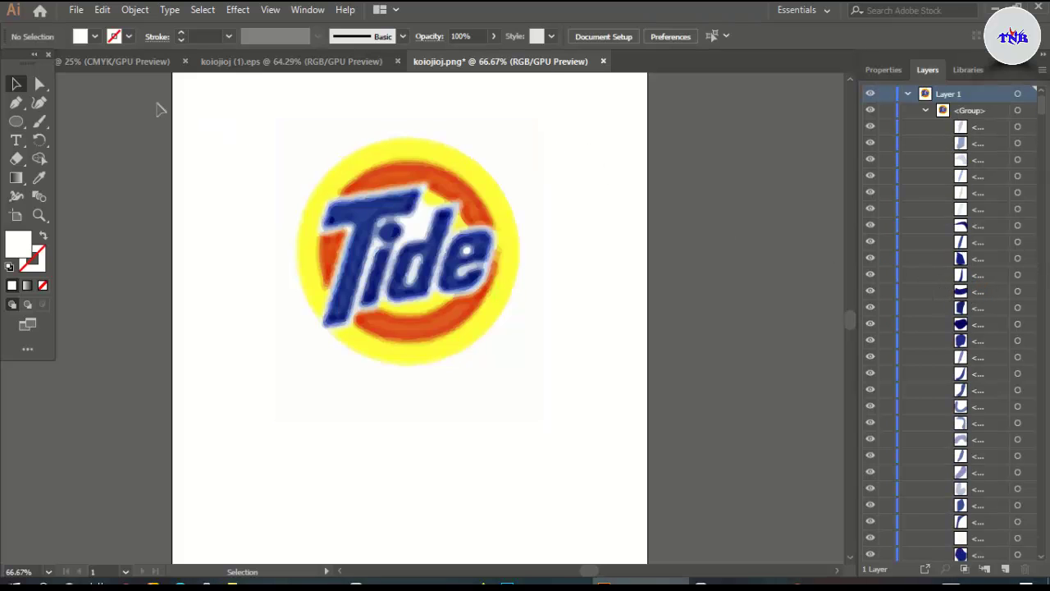
left_click(103, 63)
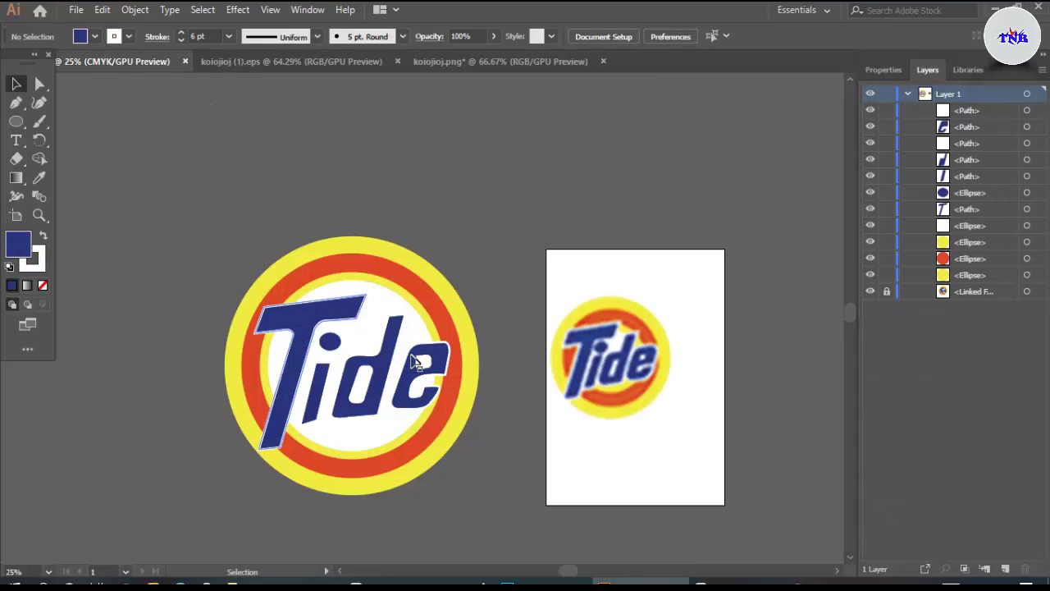
key("ctrl+a")
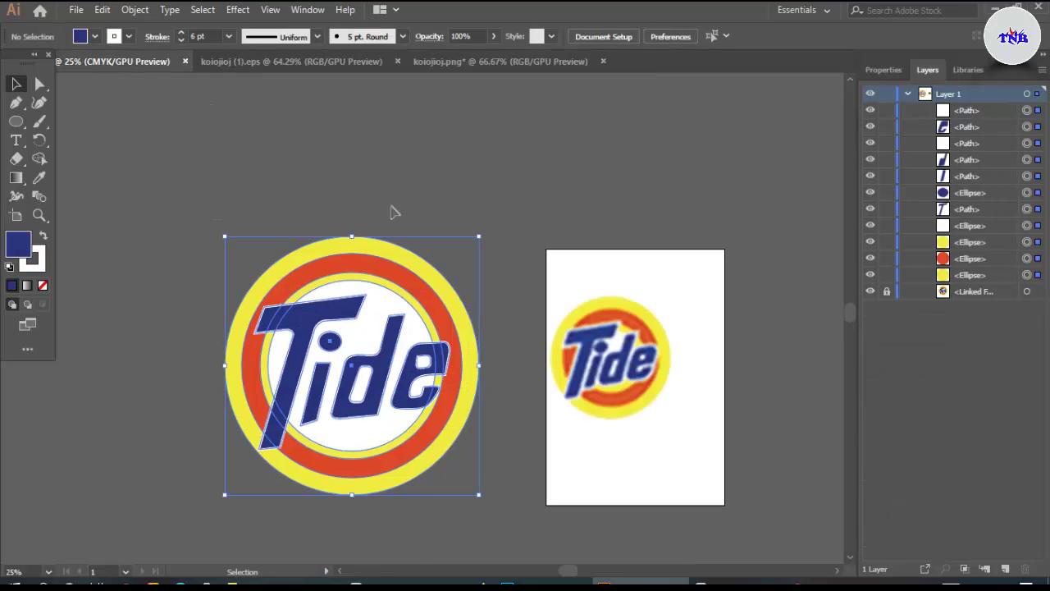
left_click(439, 185)
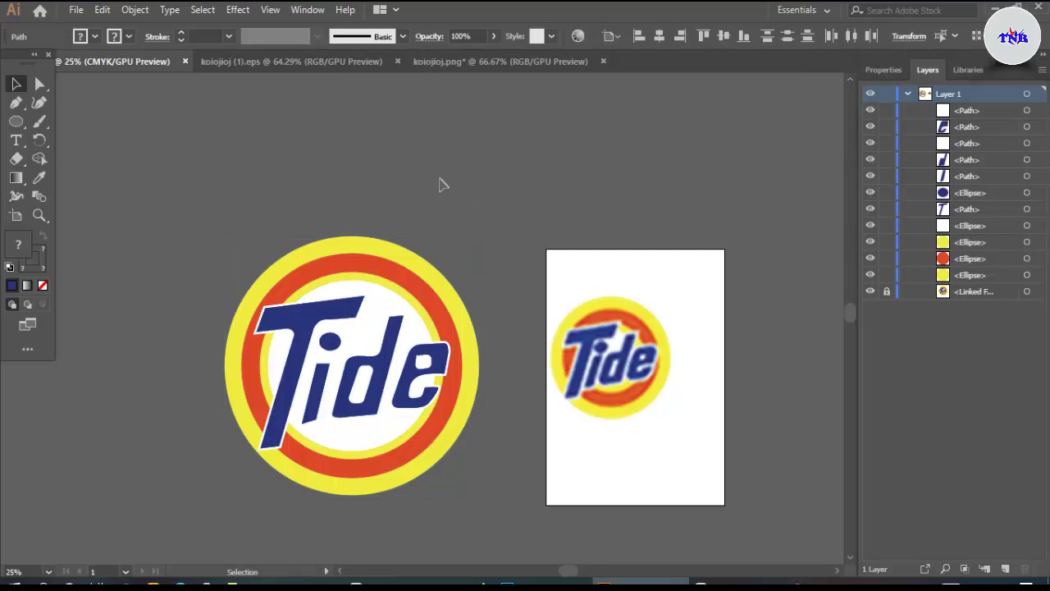